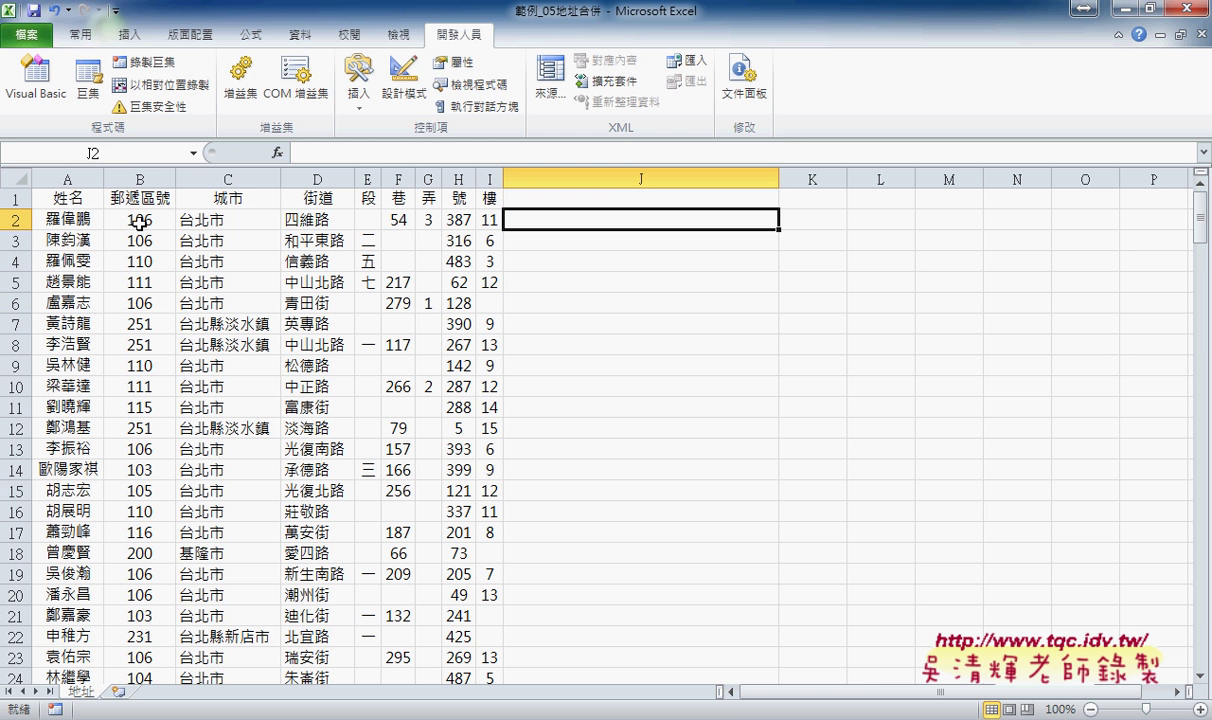
- Highlight row 2's address parts from B2 to I2, then dismiss the selection
left_click_drag(148, 218, 496, 219)
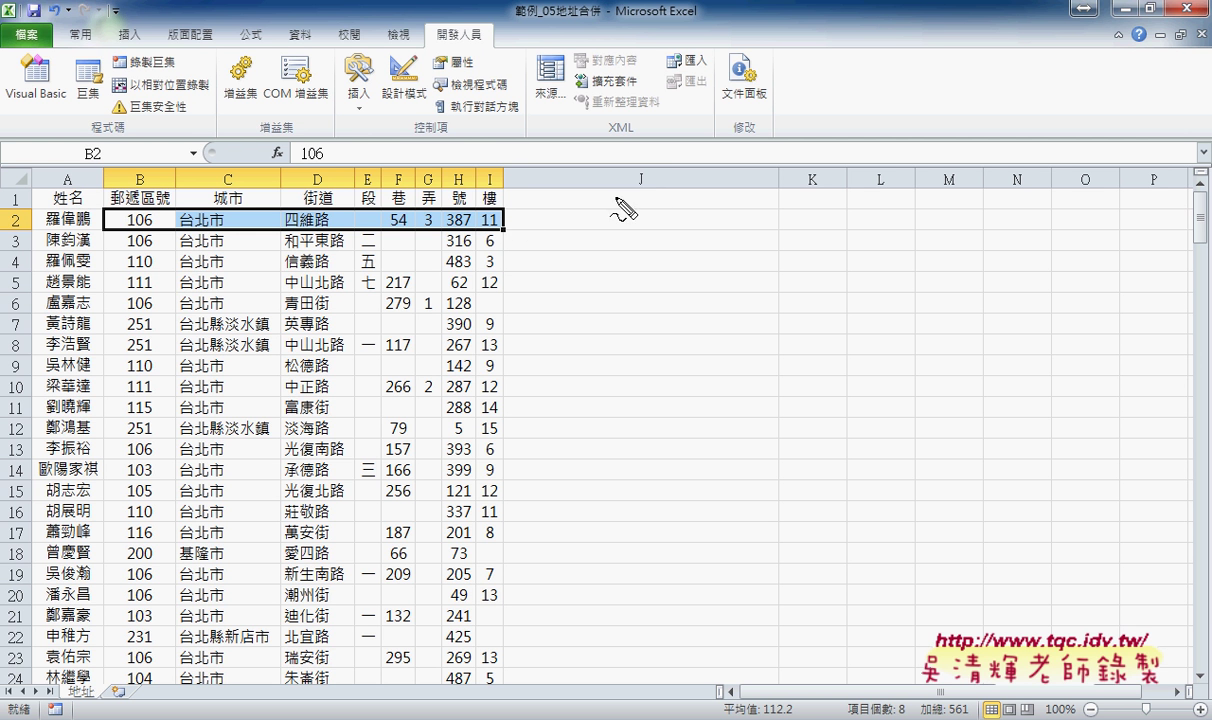
left_click_drag(636, 188, 648, 190)
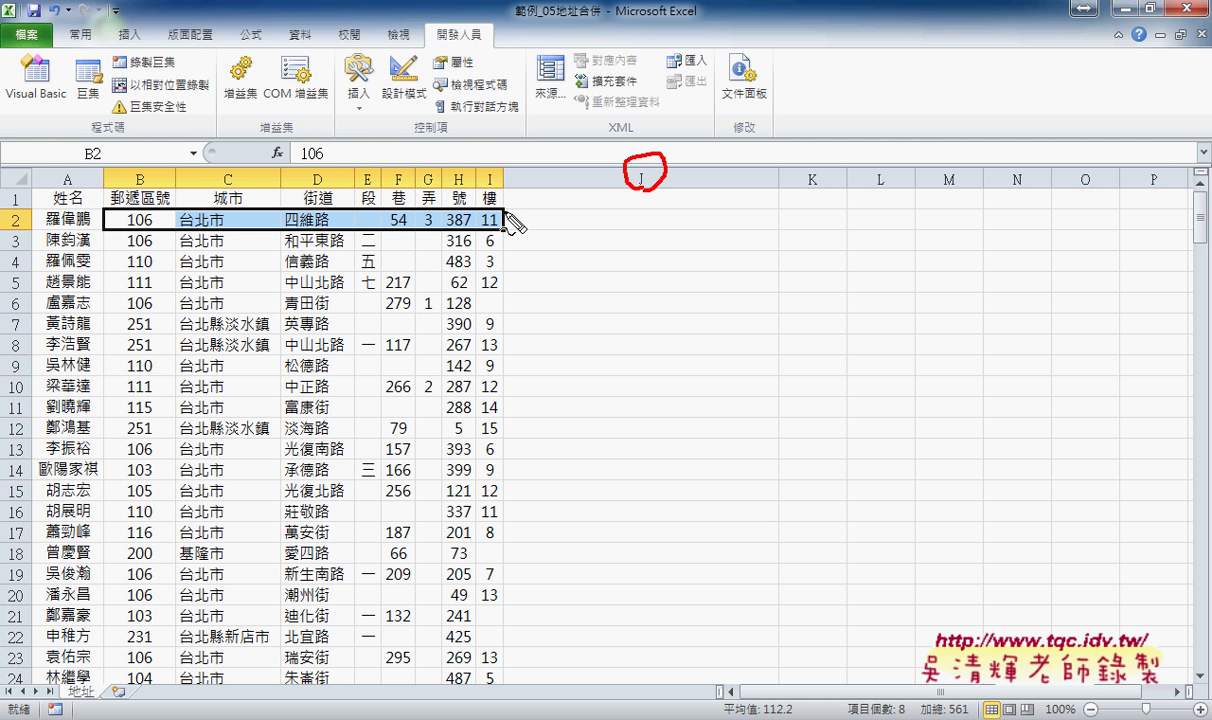
mouse_move(503, 228)
left_mouse_down()
mouse_move(781, 228)
mouse_move(780, 240)
mouse_move(758, 232)
left_mouse_up()
mouse_move(414, 176)
left_mouse_down()
mouse_move(425, 140)
mouse_move(565, 178)
mouse_move(580, 156)
left_mouse_up()
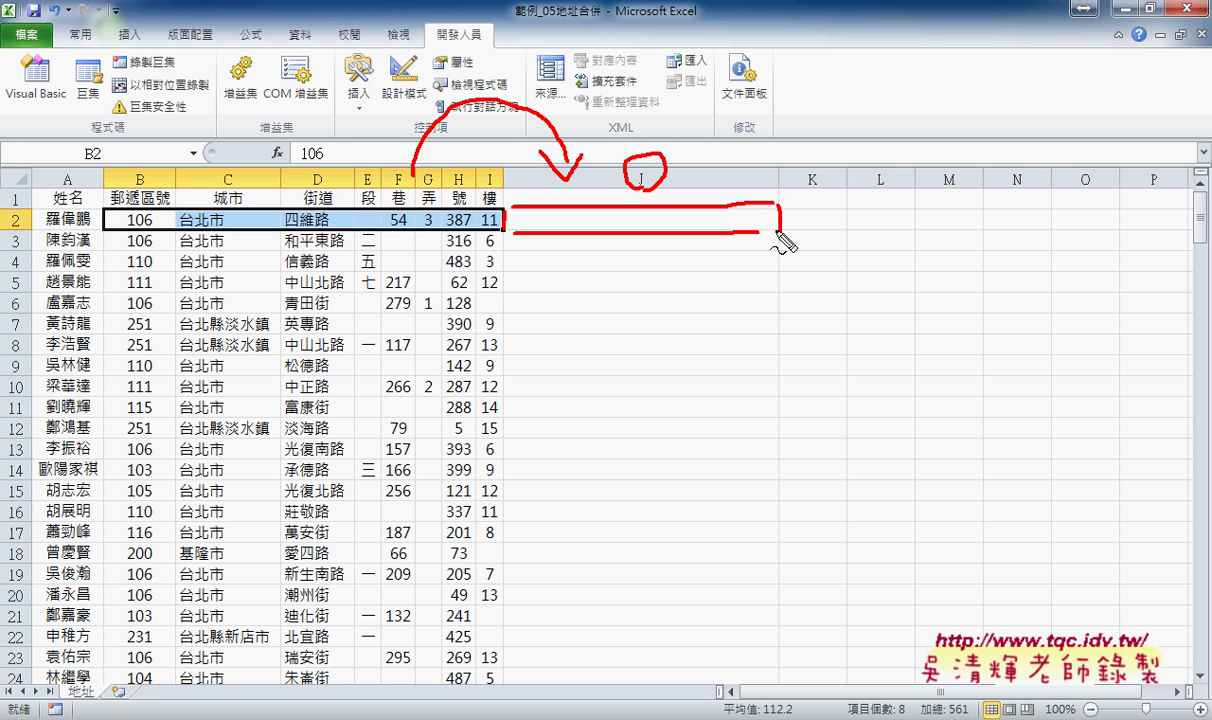
key("Escape")
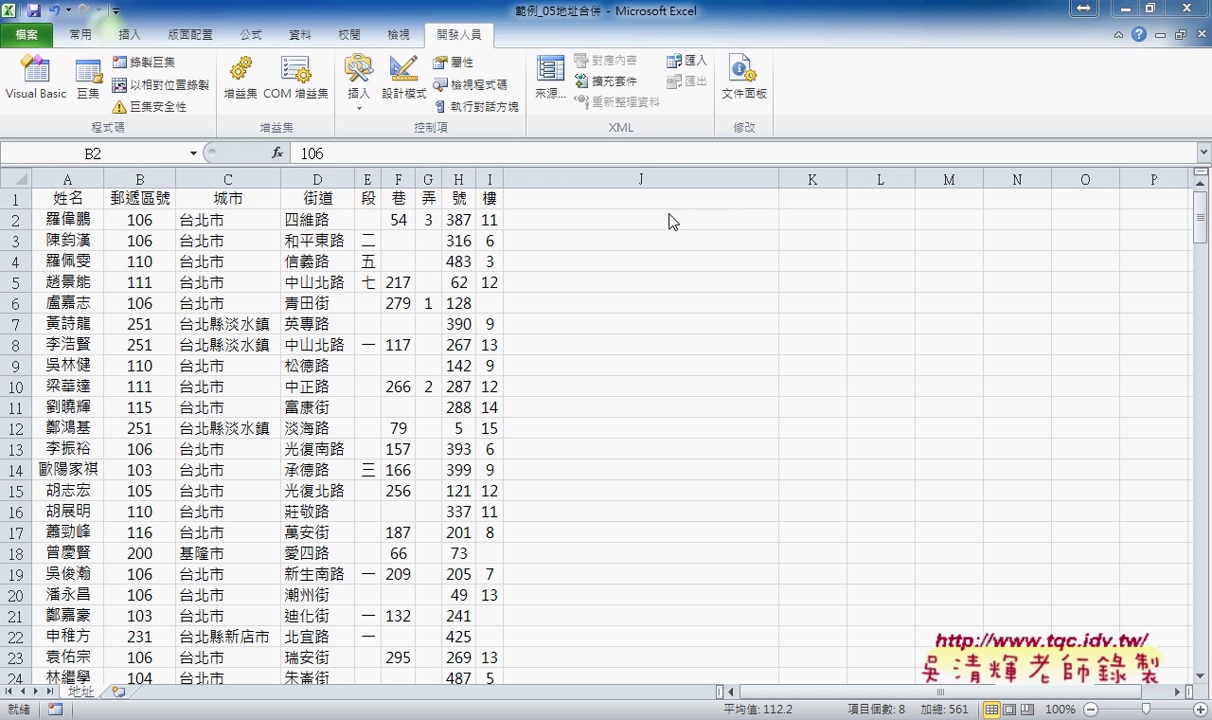
- Start the J2 formula =B2&C2&D2& joining postal code, city and street
left_click(662, 220)
left_click(321, 152)
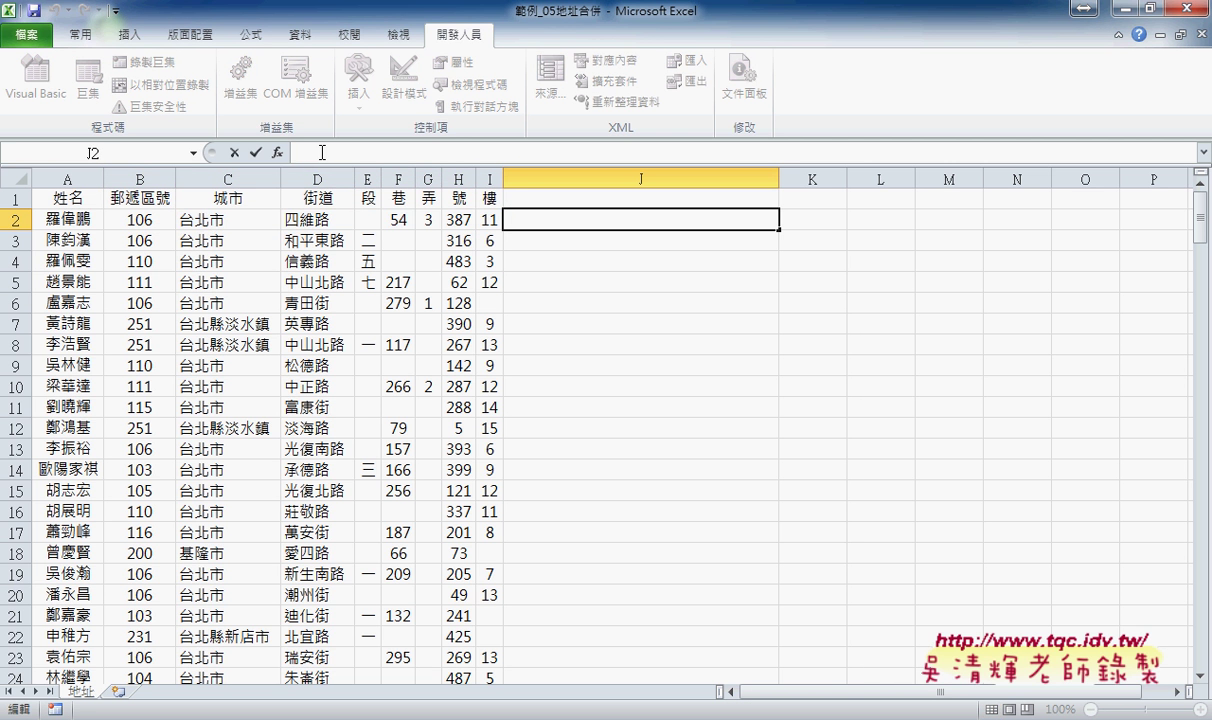
type("=")
left_click(157, 222)
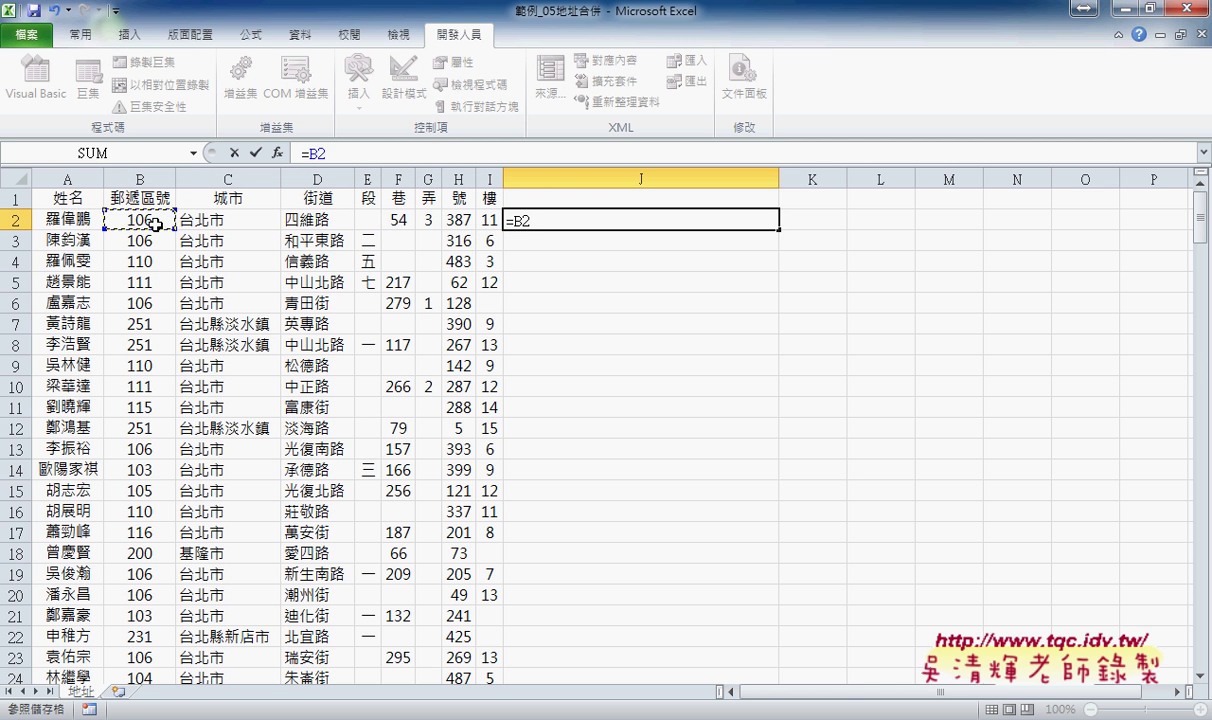
type("&")
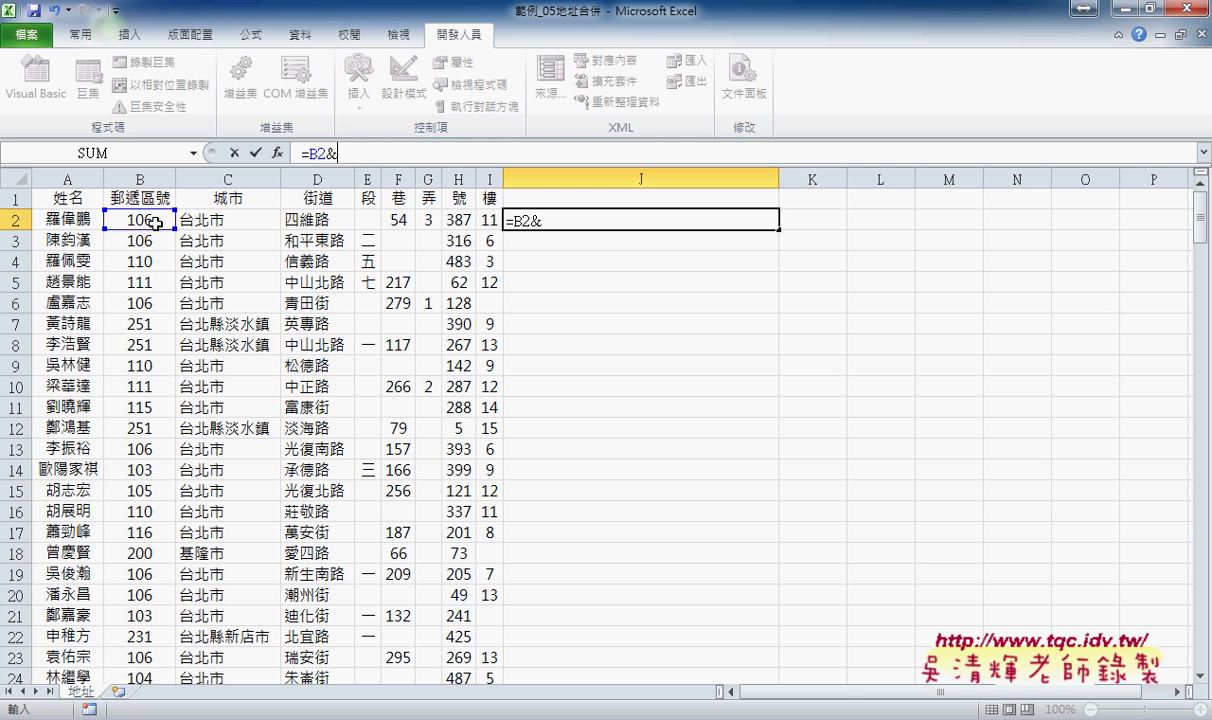
left_click(238, 222)
type("&")
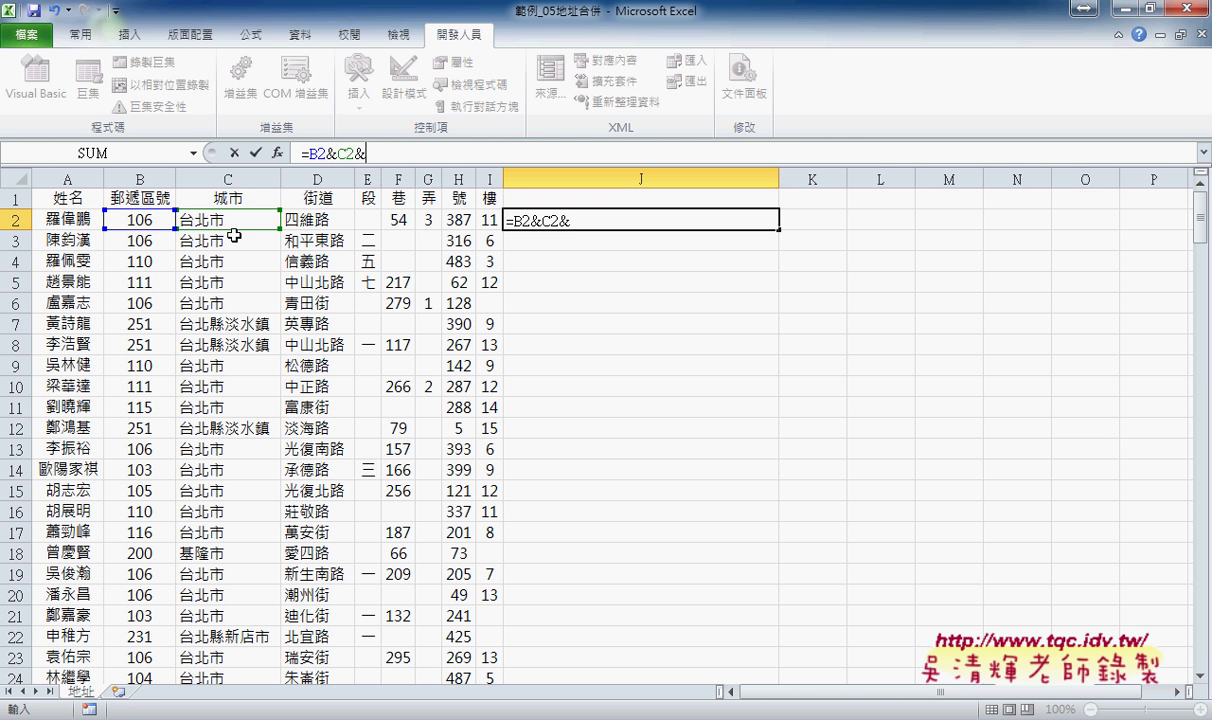
left_click(344, 219)
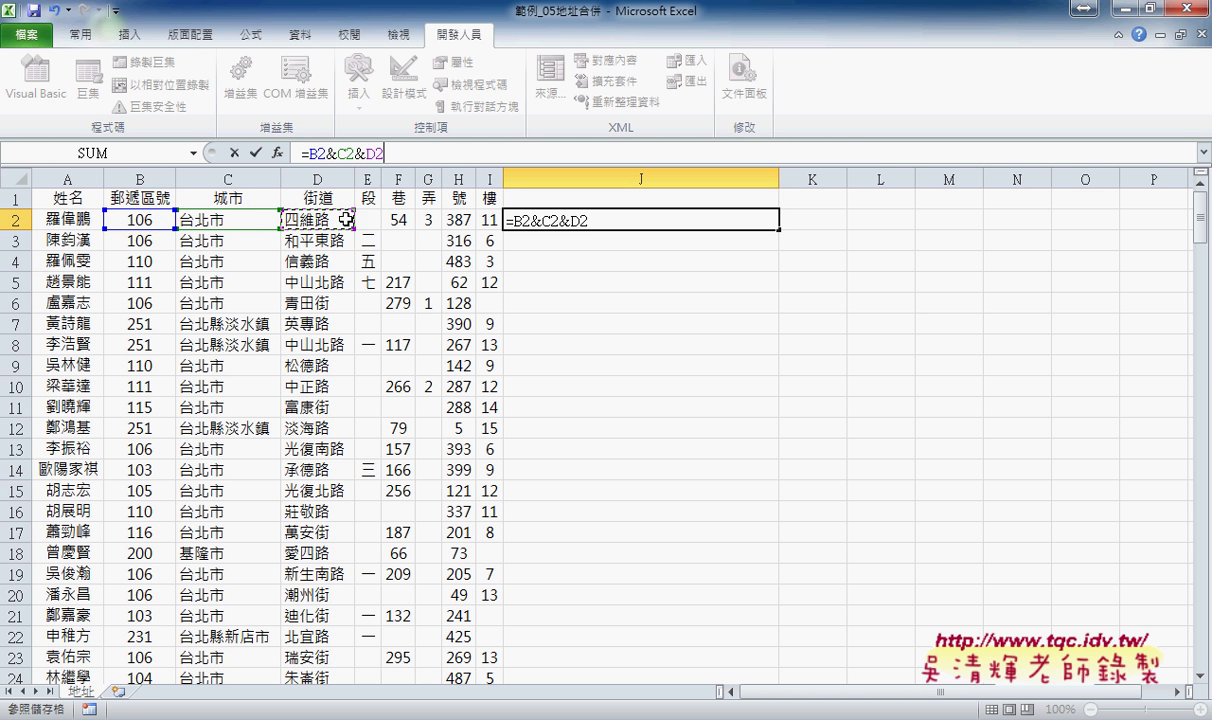
type("&")
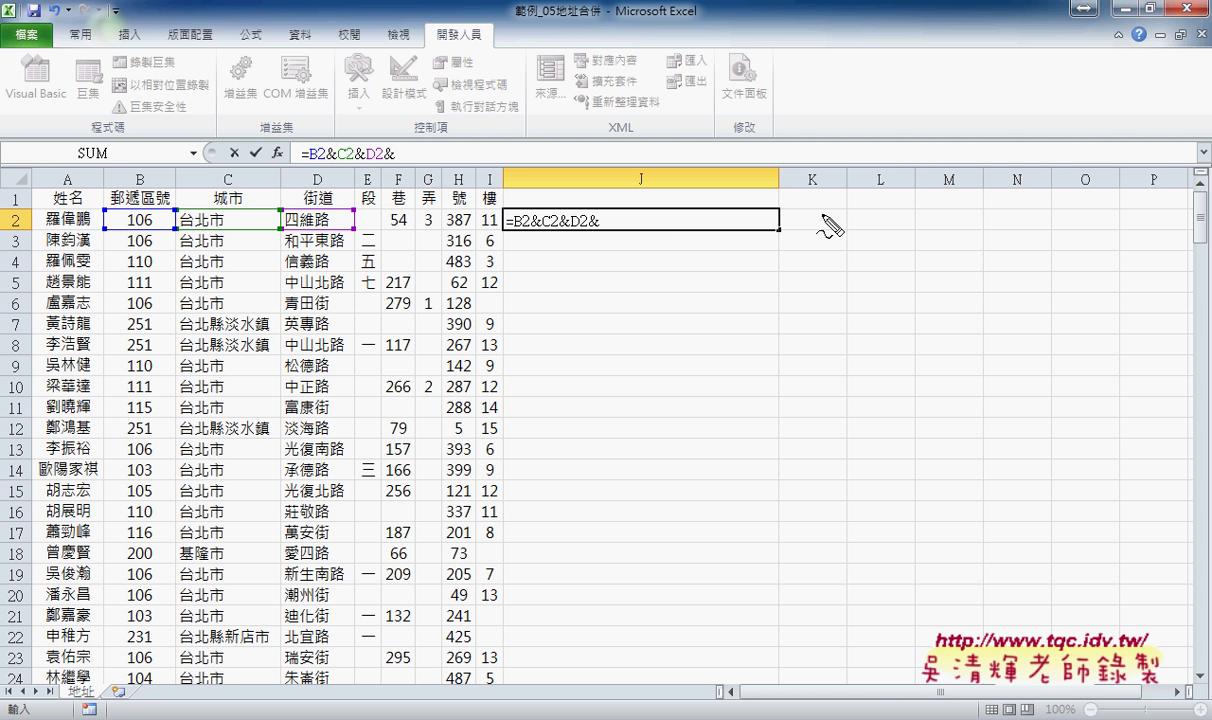
- Head column J 地址合併, put =地址函數(B2,C2,D2,E2,F2,G2,H2,I2) in J2, and add 地址 and 地址清除 buttons
mouse_move(818, 207)
left_mouse_down()
mouse_move(825, 238)
mouse_move(905, 230)
left_mouse_up()
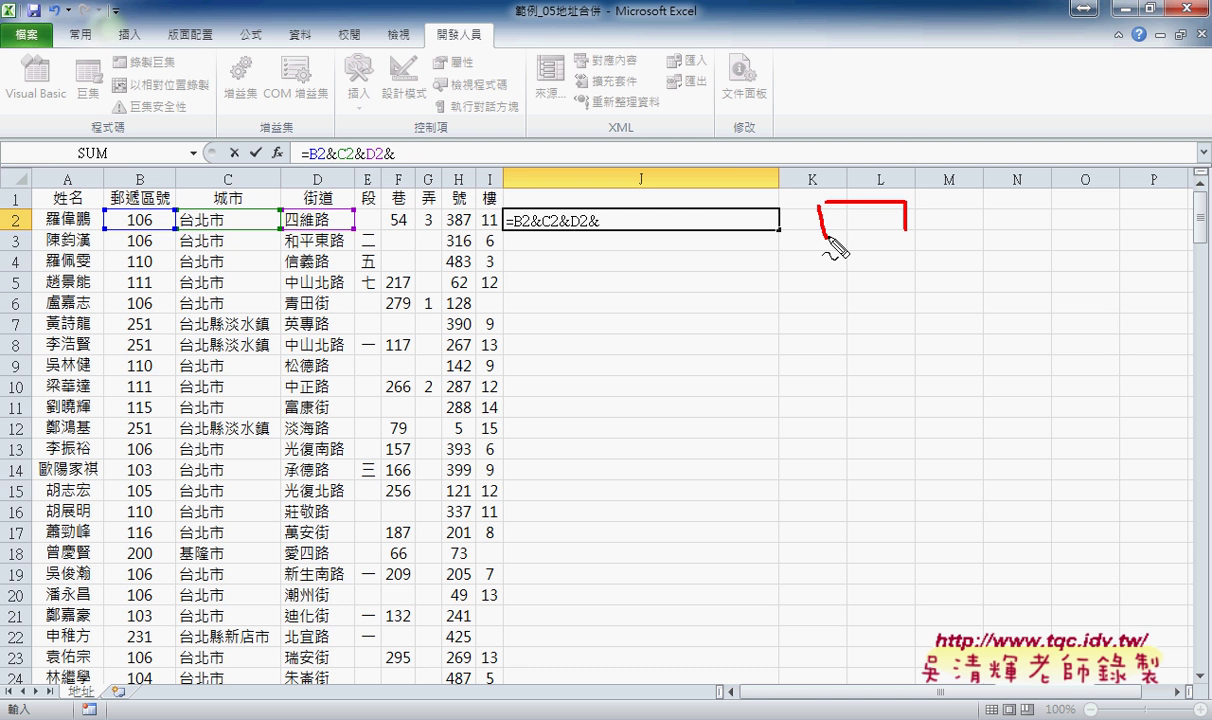
left_click_drag(822, 237, 895, 236)
mouse_move(850, 185)
left_mouse_down()
mouse_move(740, 185)
mouse_move(755, 176)
left_mouse_up()
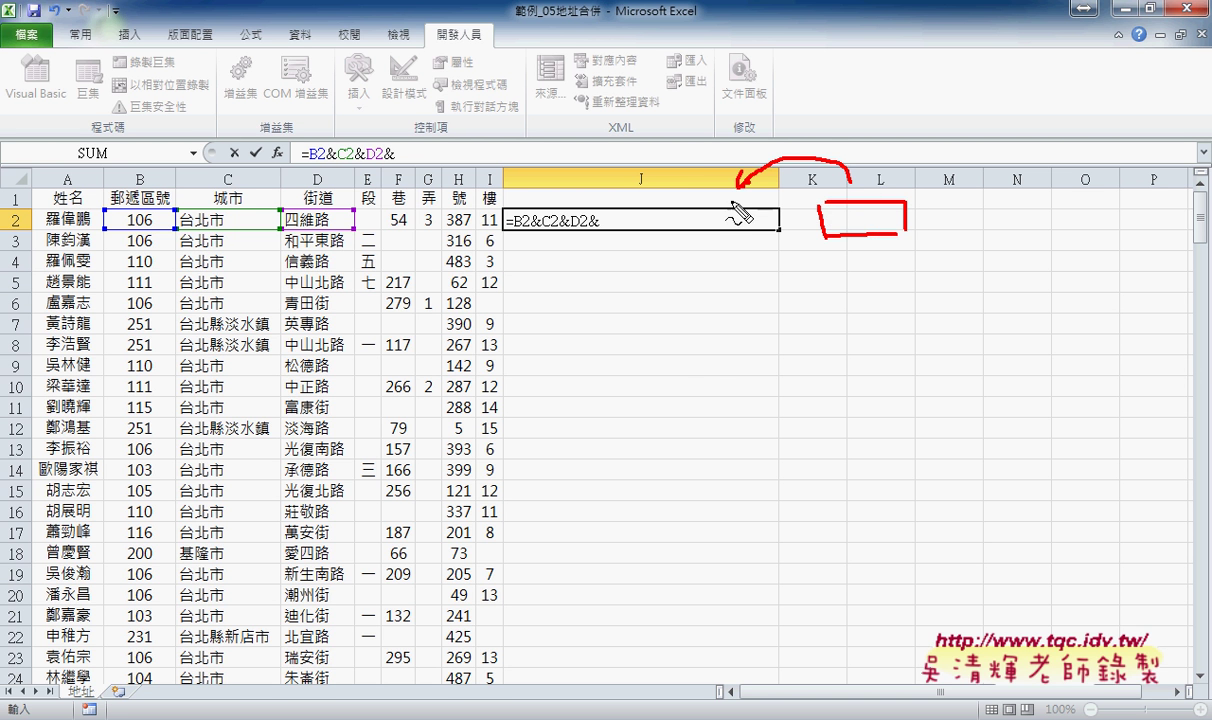
mouse_move(681, 250)
left_mouse_down()
mouse_move(690, 395)
mouse_move(728, 372)
left_mouse_up()
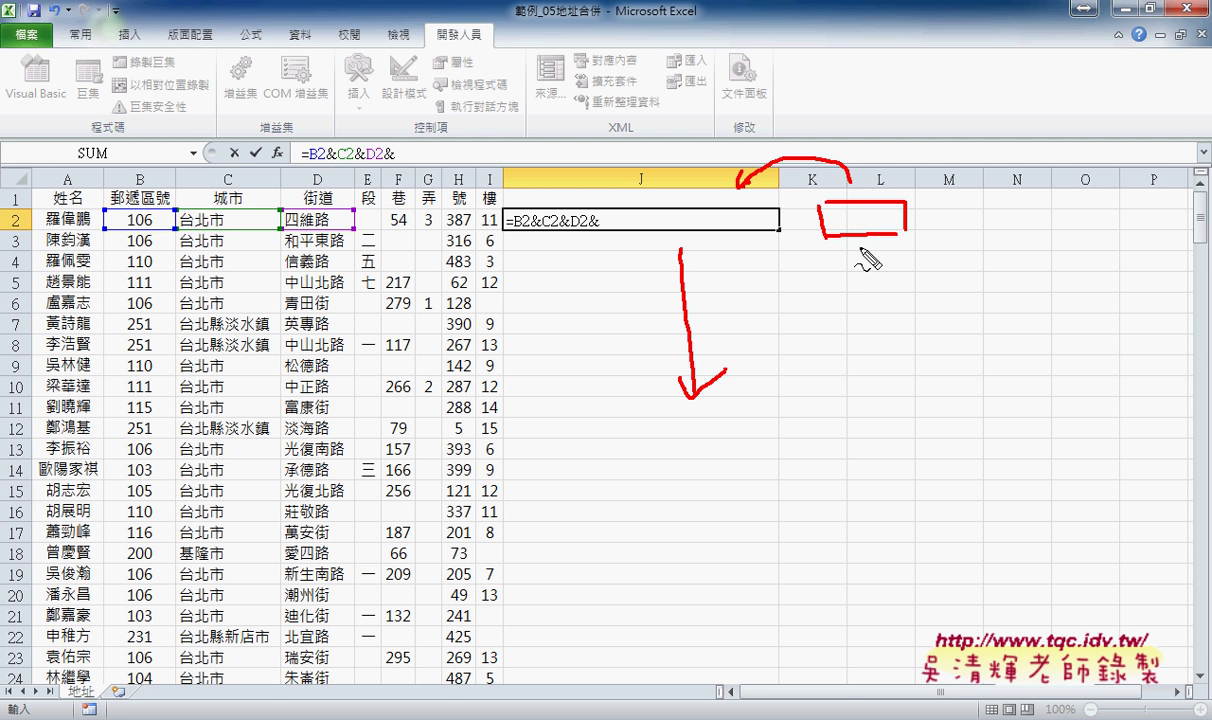
left_click_drag(285, 143, 284, 146)
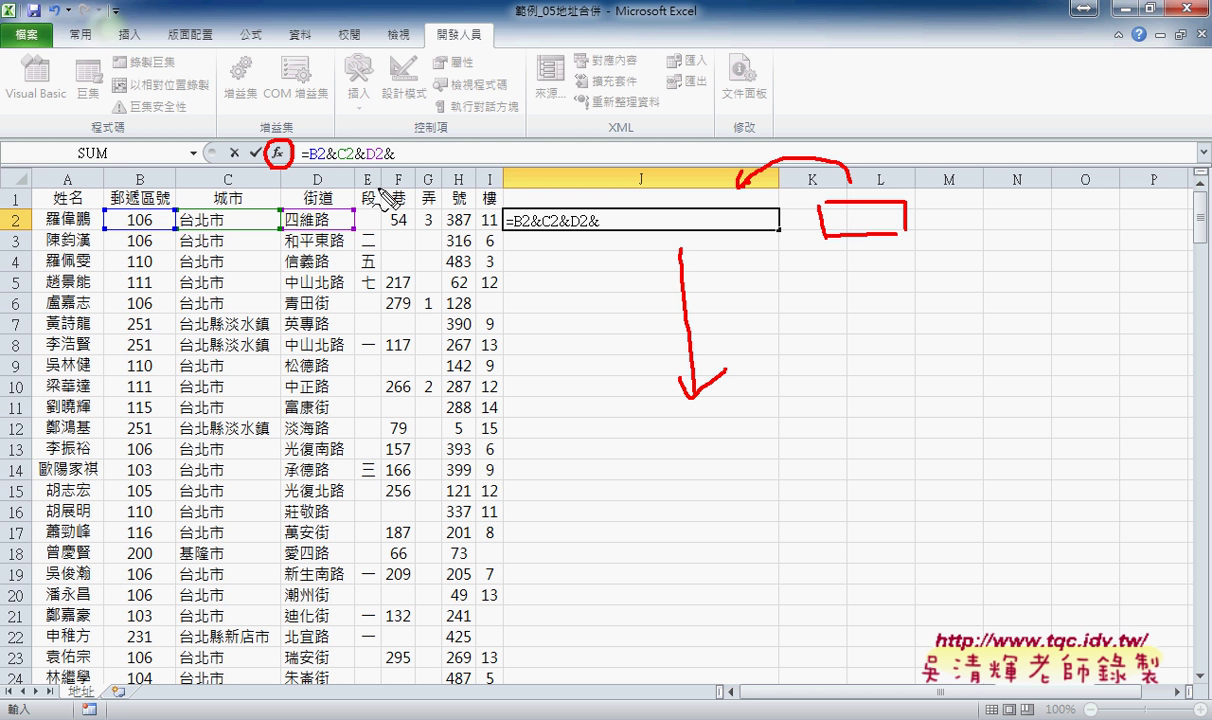
left_click_drag(340, 199, 352, 195)
left_click_drag(108, 215, 497, 232)
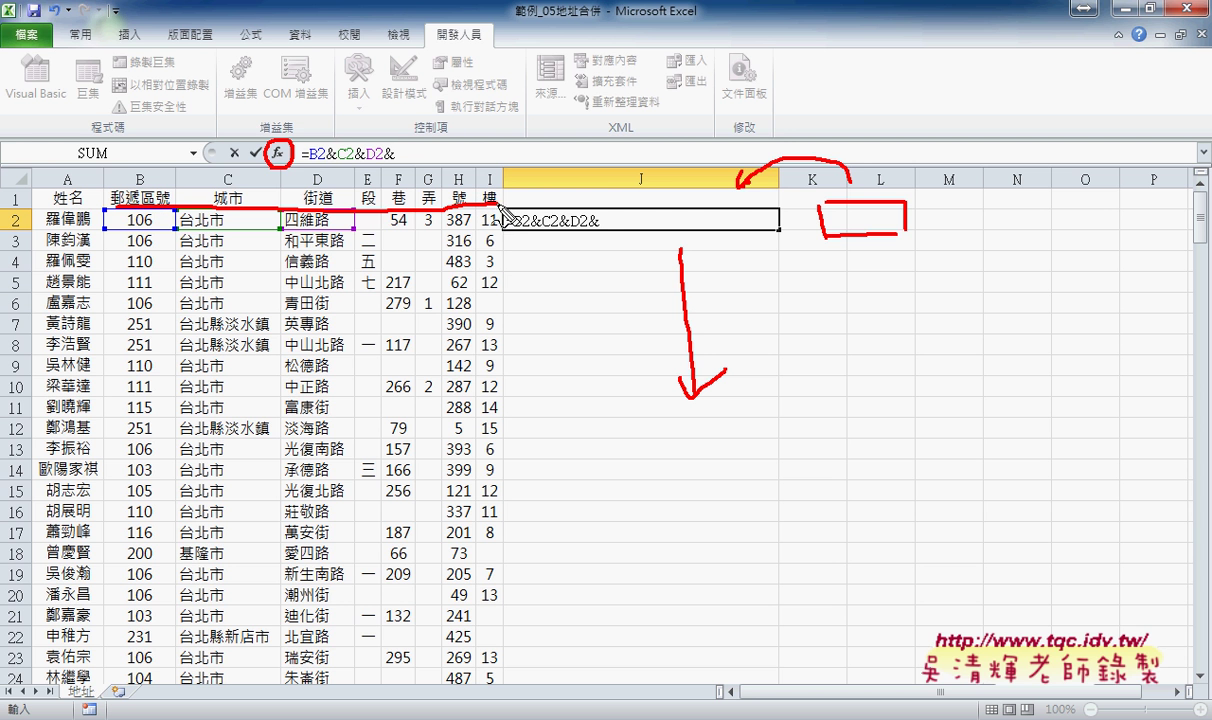
left_click_drag(178, 229, 445, 236)
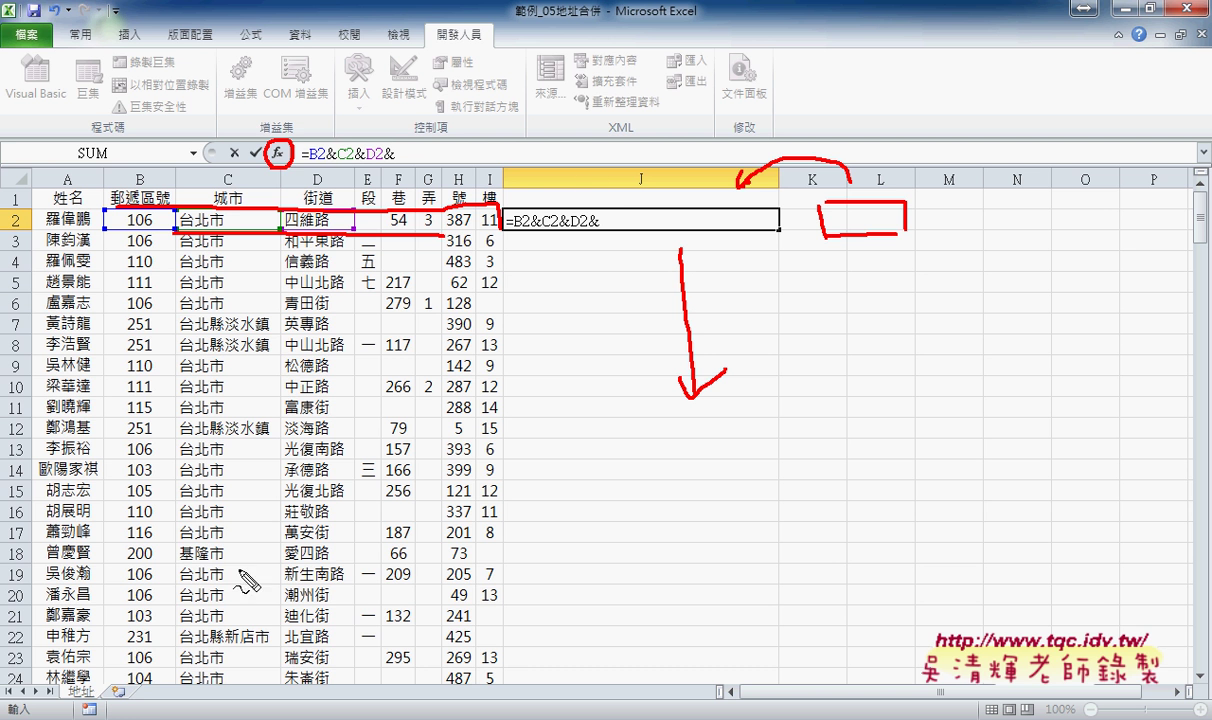
left_click_drag(135, 680, 132, 684)
mouse_move(92, 598)
left_mouse_down()
mouse_move(114, 662)
mouse_move(127, 648)
left_mouse_up()
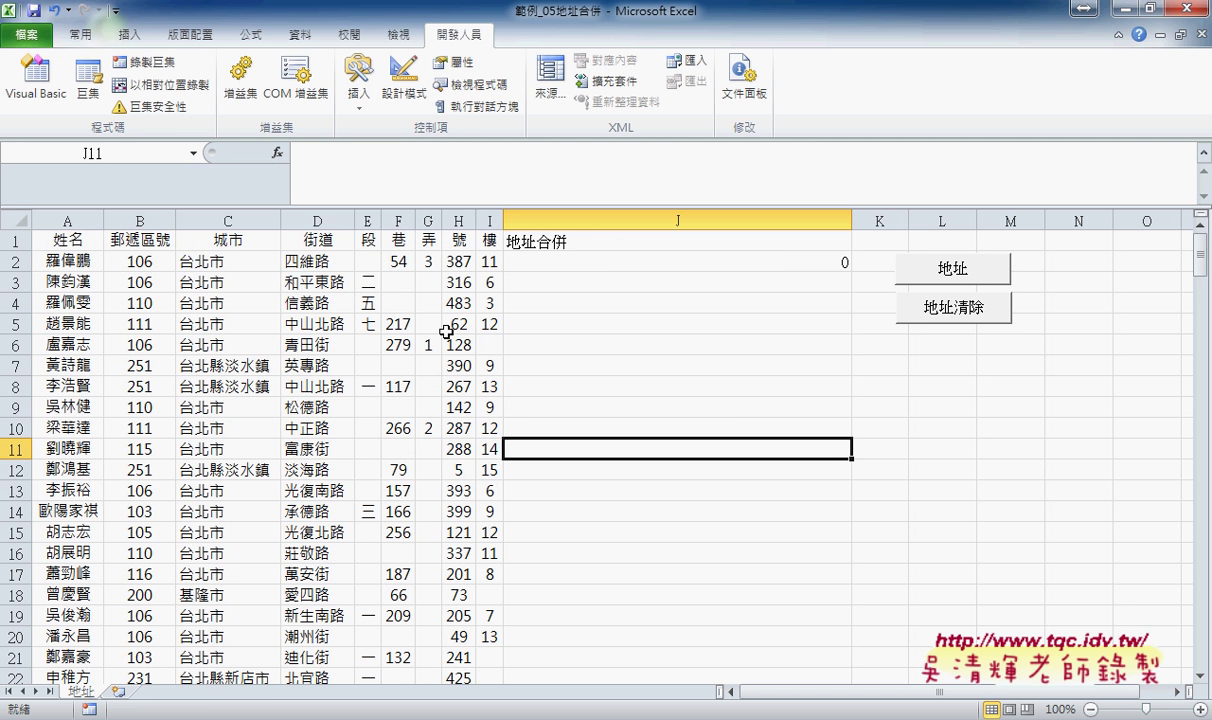
- Select J2, then pick out the IF-based address formula line in the Google Docs 程式碼 document
left_click(566, 259)
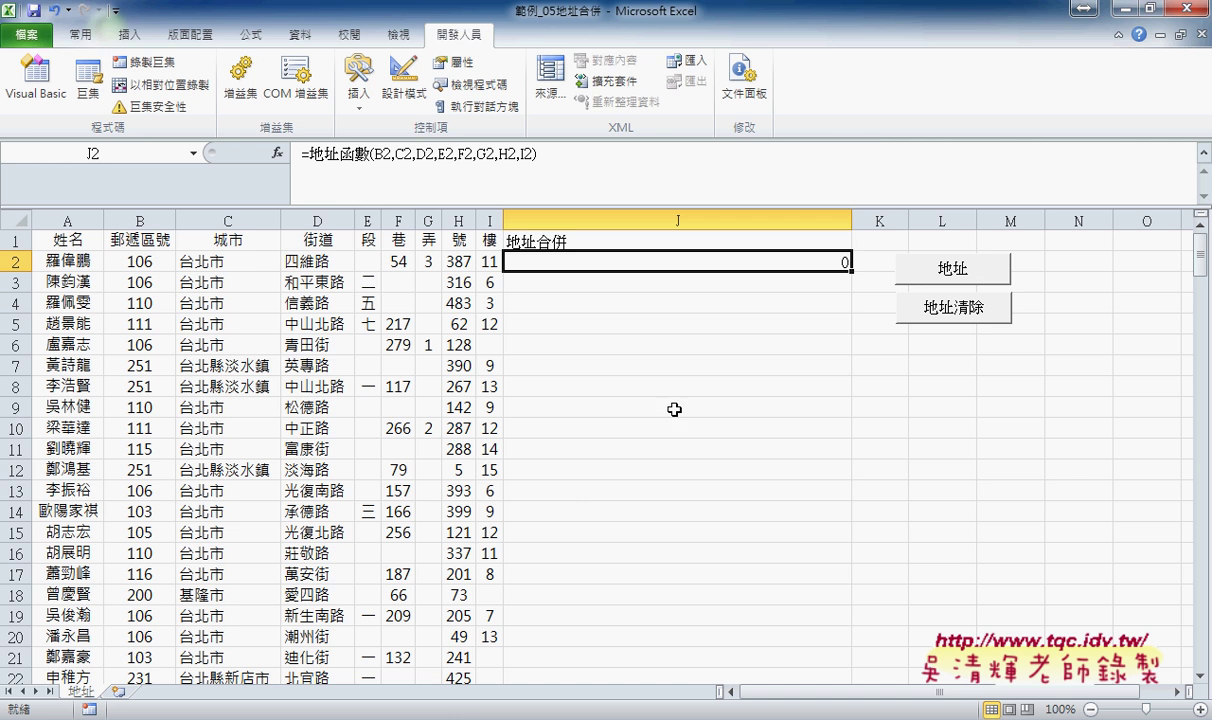
key("alt+Tab")
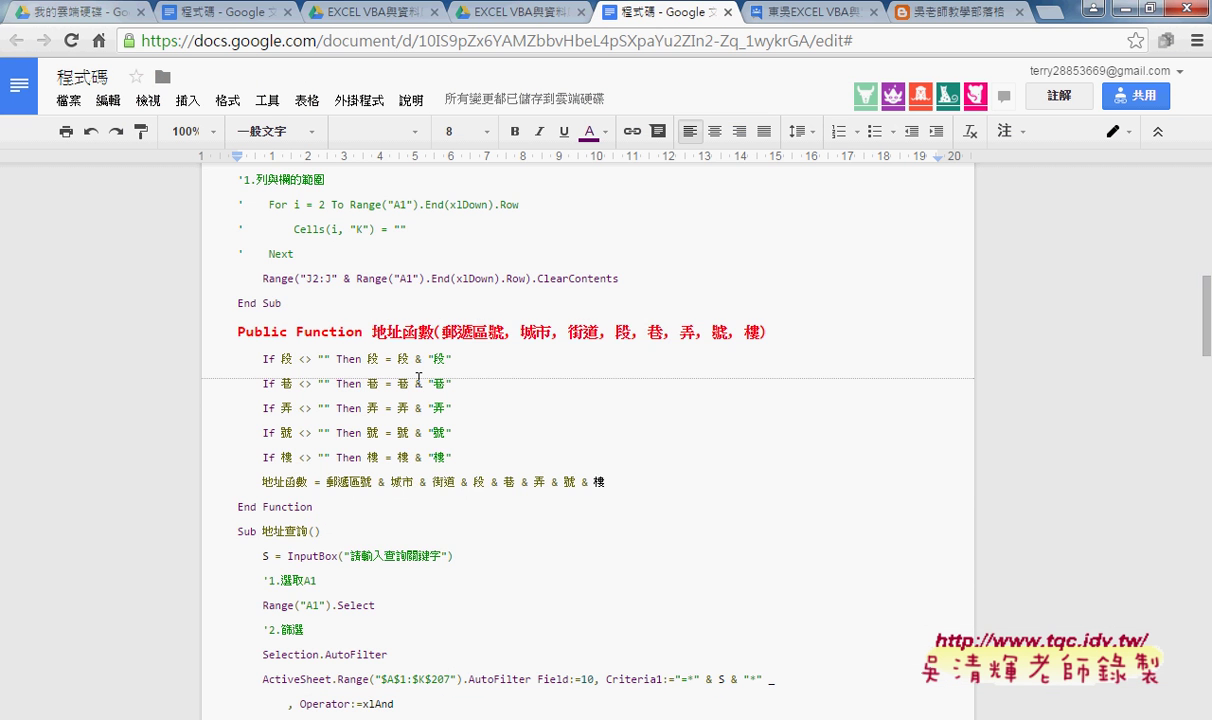
scroll(418, 380, "up", 2)
scroll(418, 380, "up", 5)
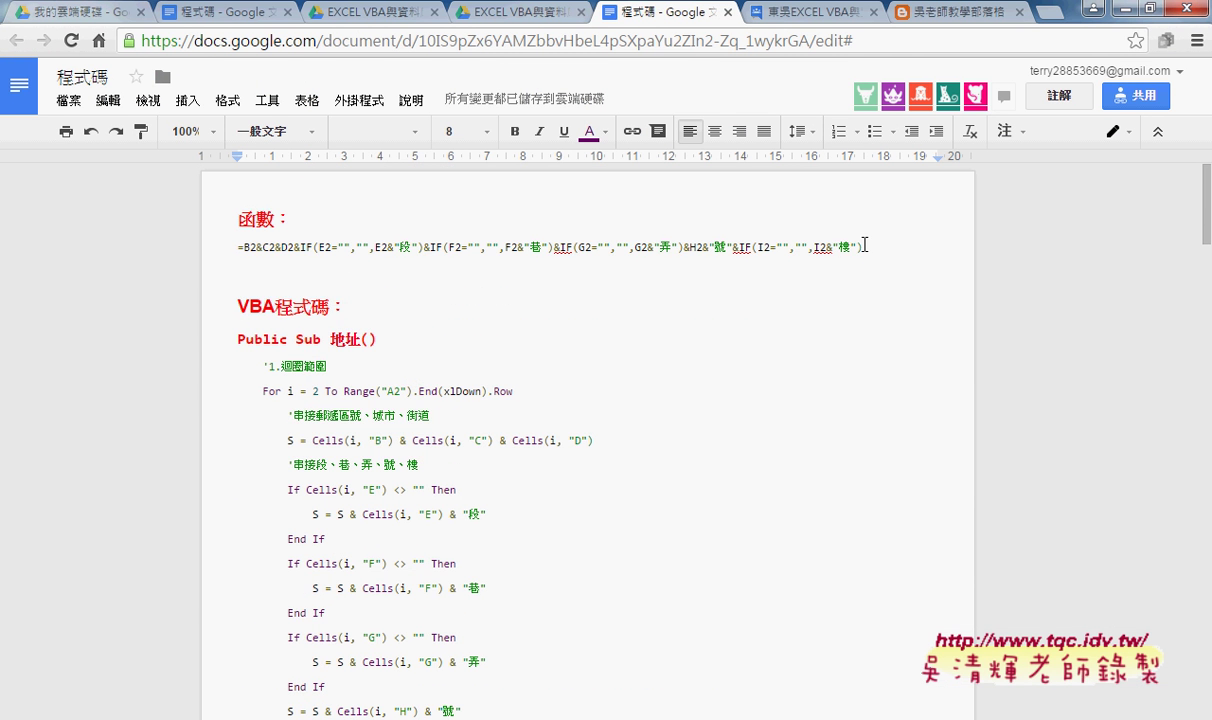
mouse_move(862, 247)
left_mouse_down()
mouse_move(239, 247)
mouse_move(876, 257)
left_mouse_up()
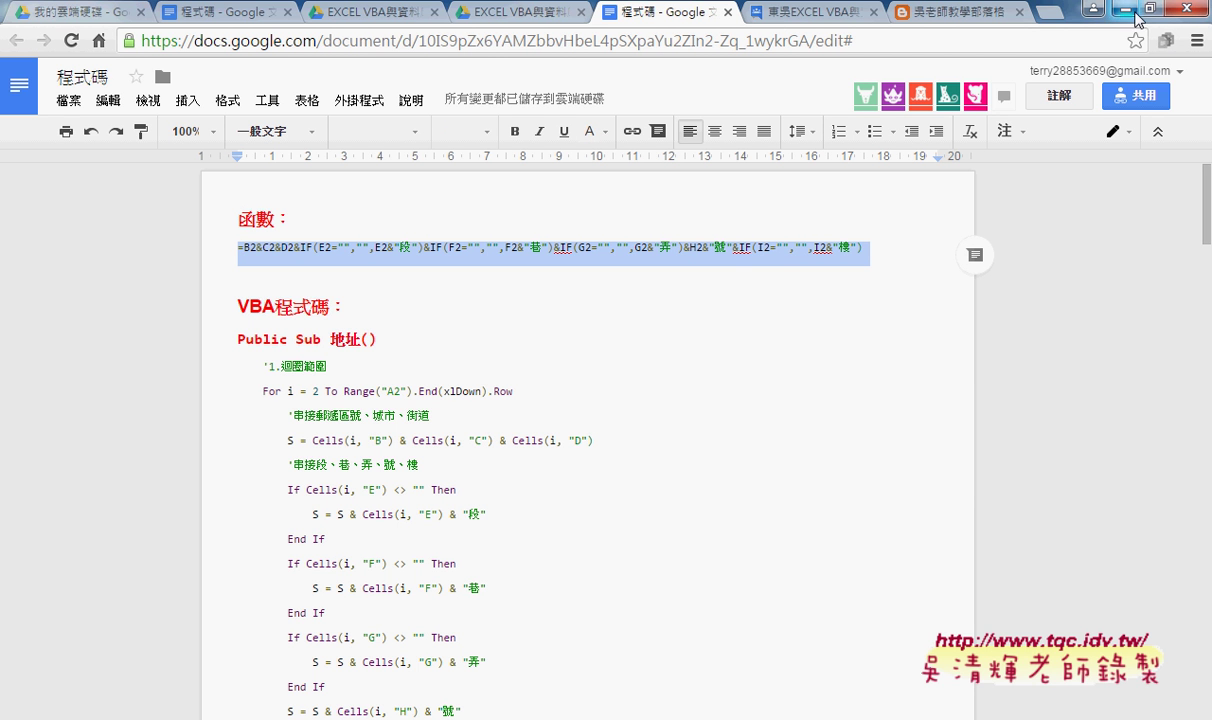
- Back in Excel, select J2's existing =地址函數(...) formula text in the formula bar
left_click(1093, 8)
left_click(541, 153)
left_click_drag(541, 153, 301, 153)
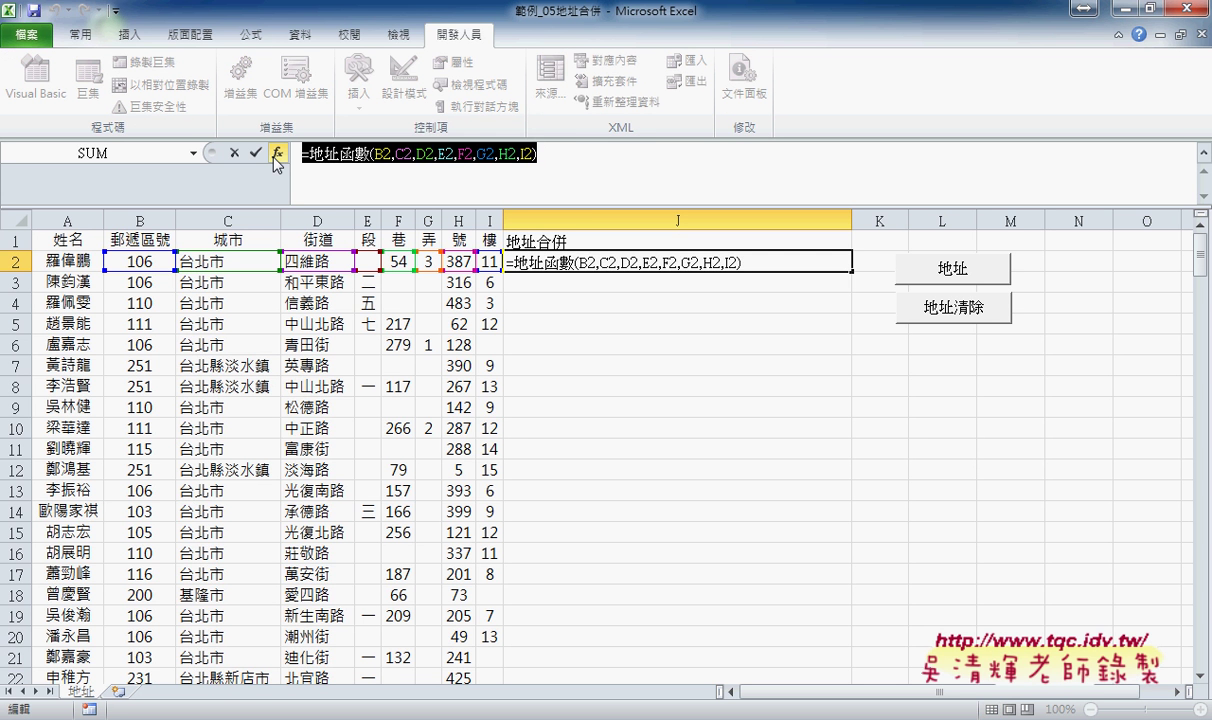
- Paste the IF-based address formula into J2 and highlight the first IF's E2="" test
type("=B2&C2&D2&IF(E2=\"\",\"\",E2&\"段\")&IF(F2=\"\",\"\",F2&\"巷\")&IF(G2=\"\",\"\",G2&\"弄\")&H2&\"號\"&IF(I2=\"\",\"\",I2&\"樓\")")
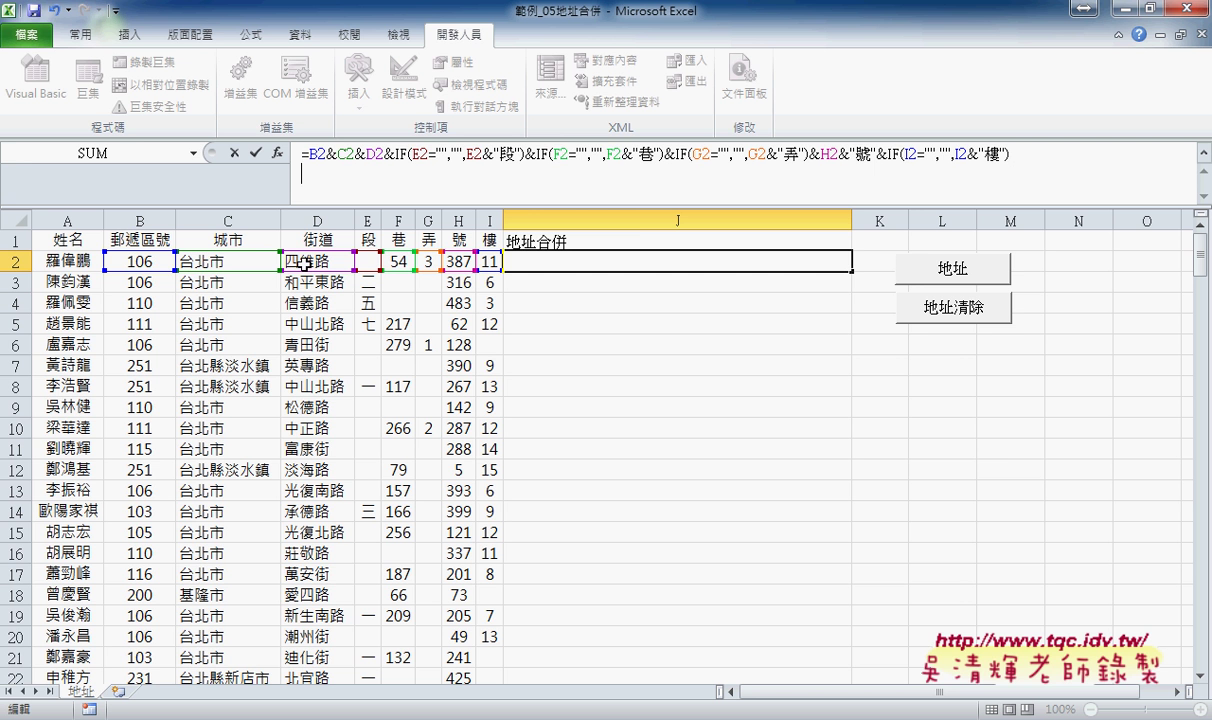
double_click(400, 153)
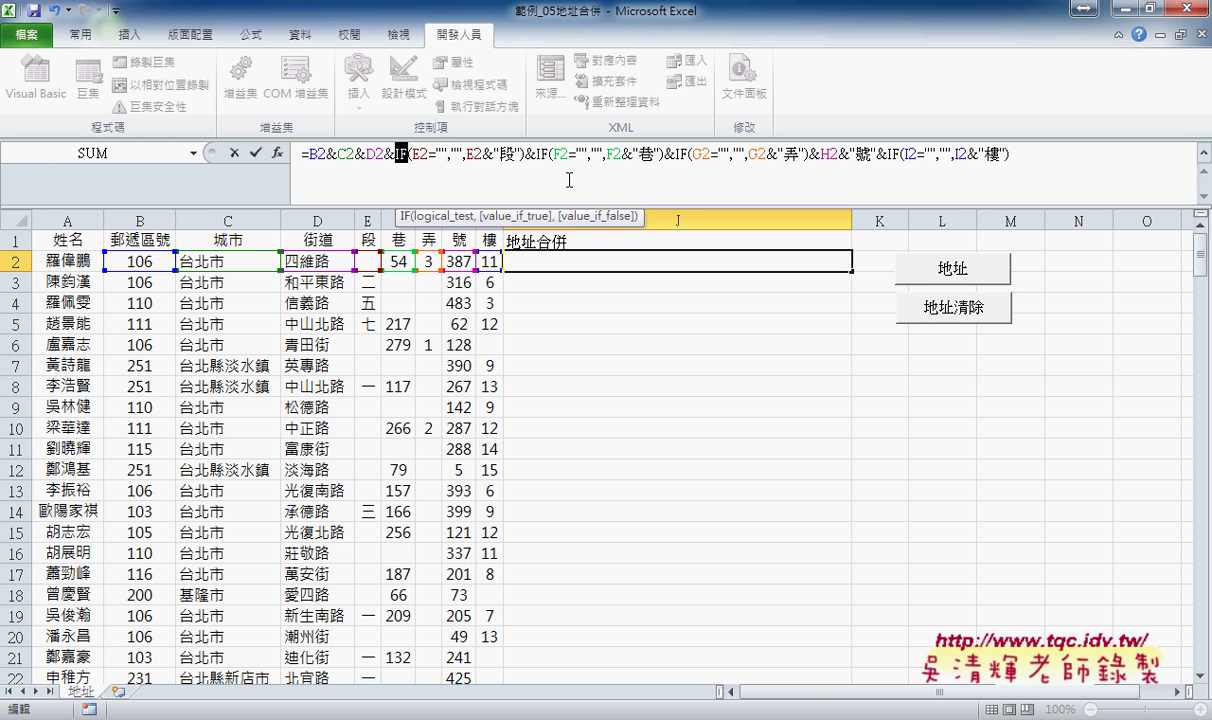
left_click(440, 154)
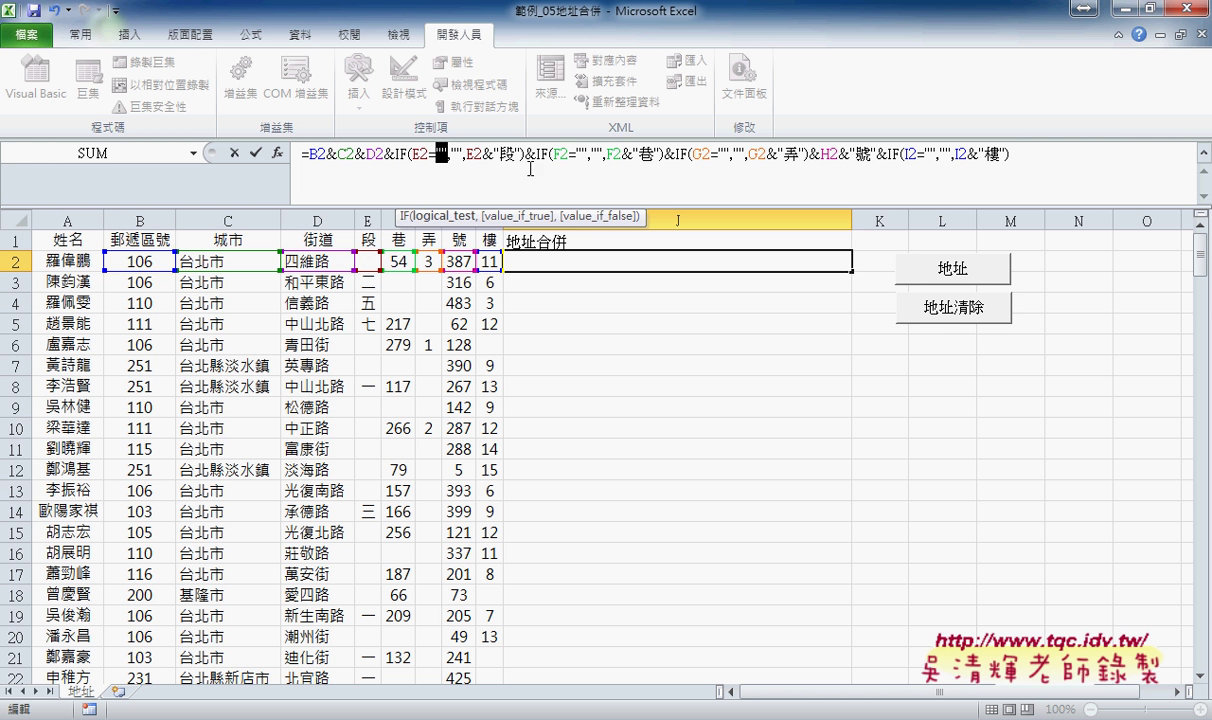
key("shift+Left")
key("shift+Left")
key("shift+Left")
key("shift+Right")
key("shift+Right")
- Commit J2's formula, fill it down column J, then wipe column J with 地址清除
left_click(256, 153)
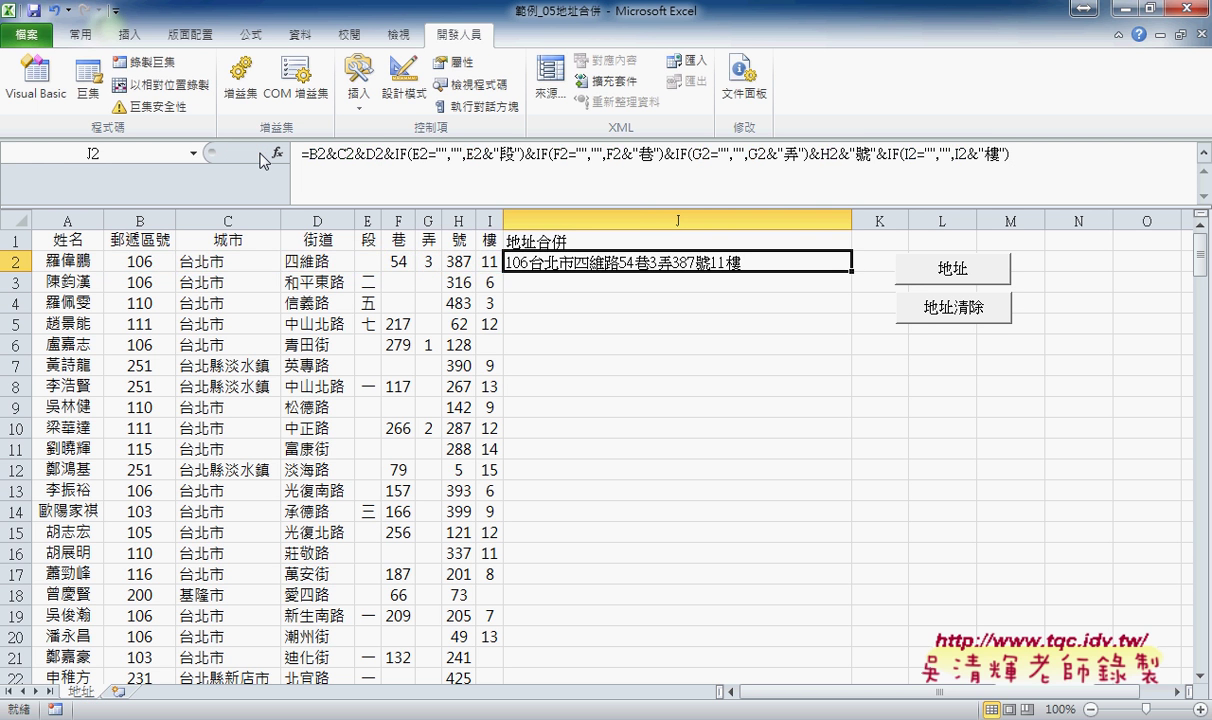
double_click(852, 272)
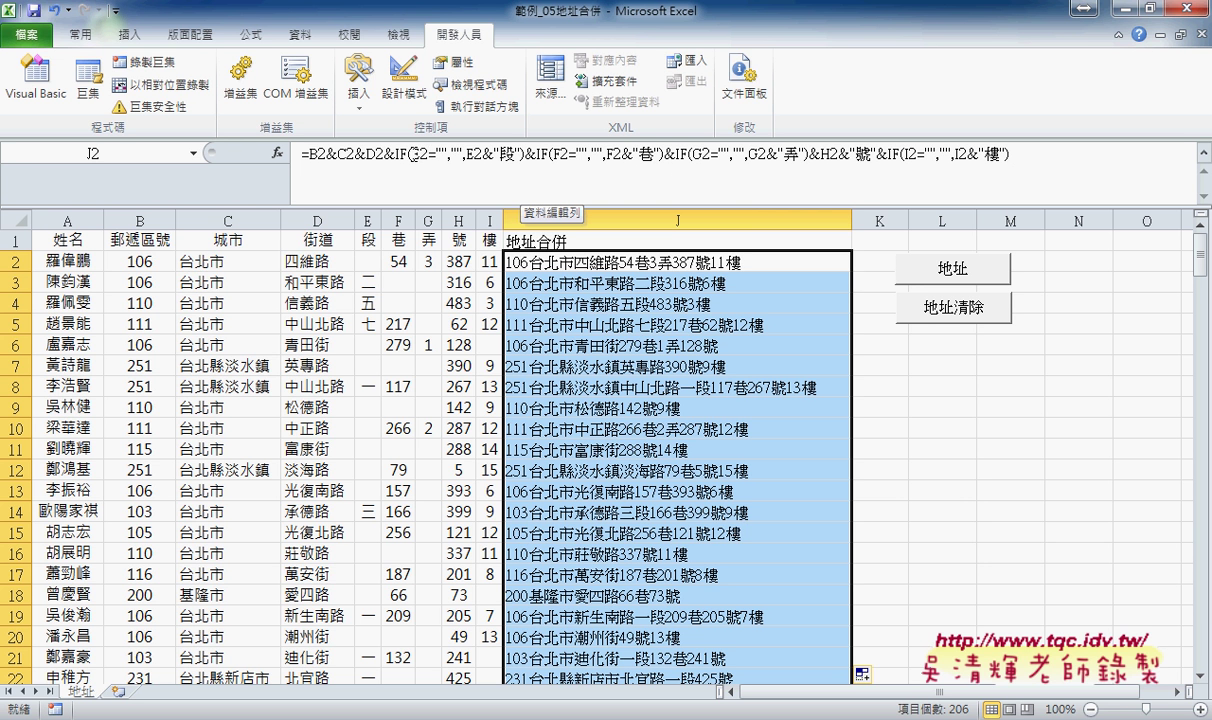
left_click_drag(411, 155, 448, 155)
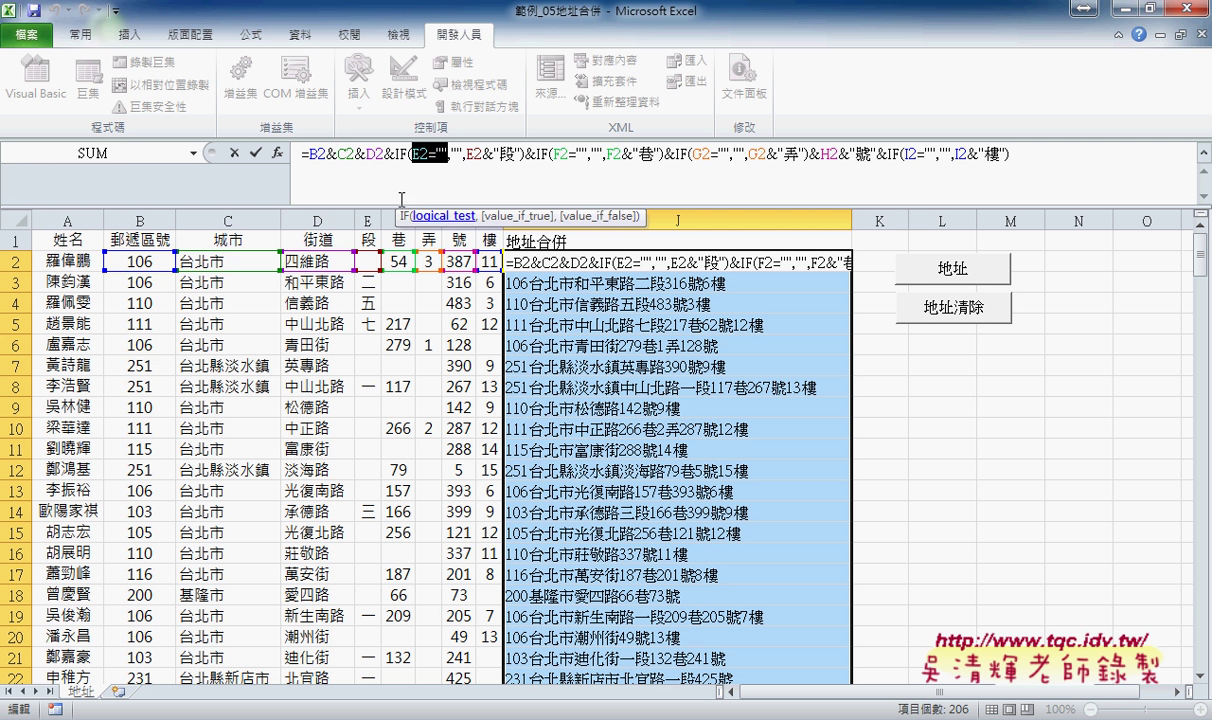
left_click(236, 153)
left_click(953, 312)
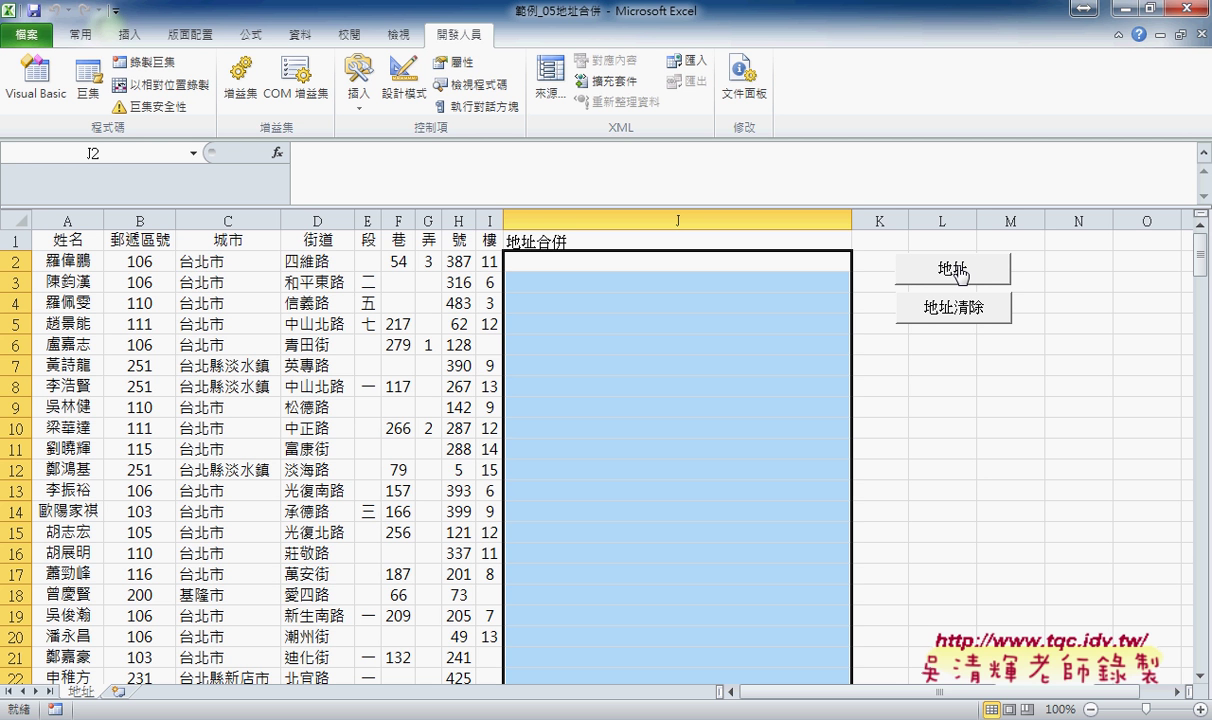
left_click(957, 272)
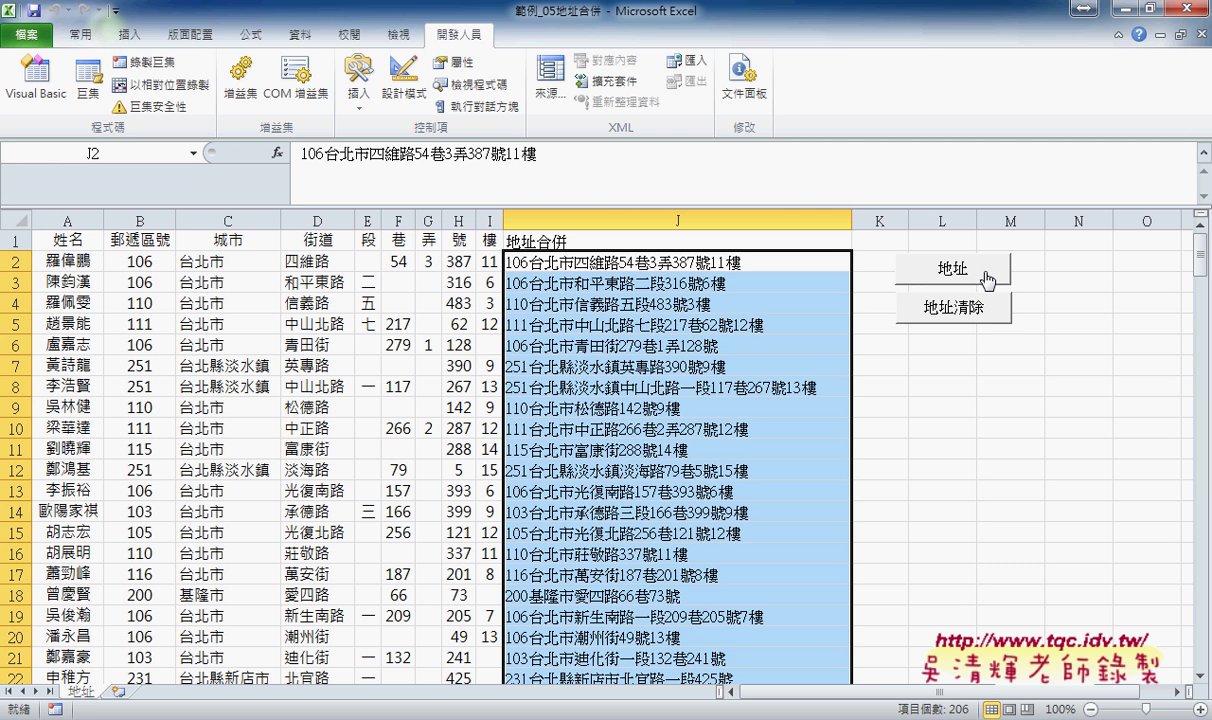
left_click(935, 305)
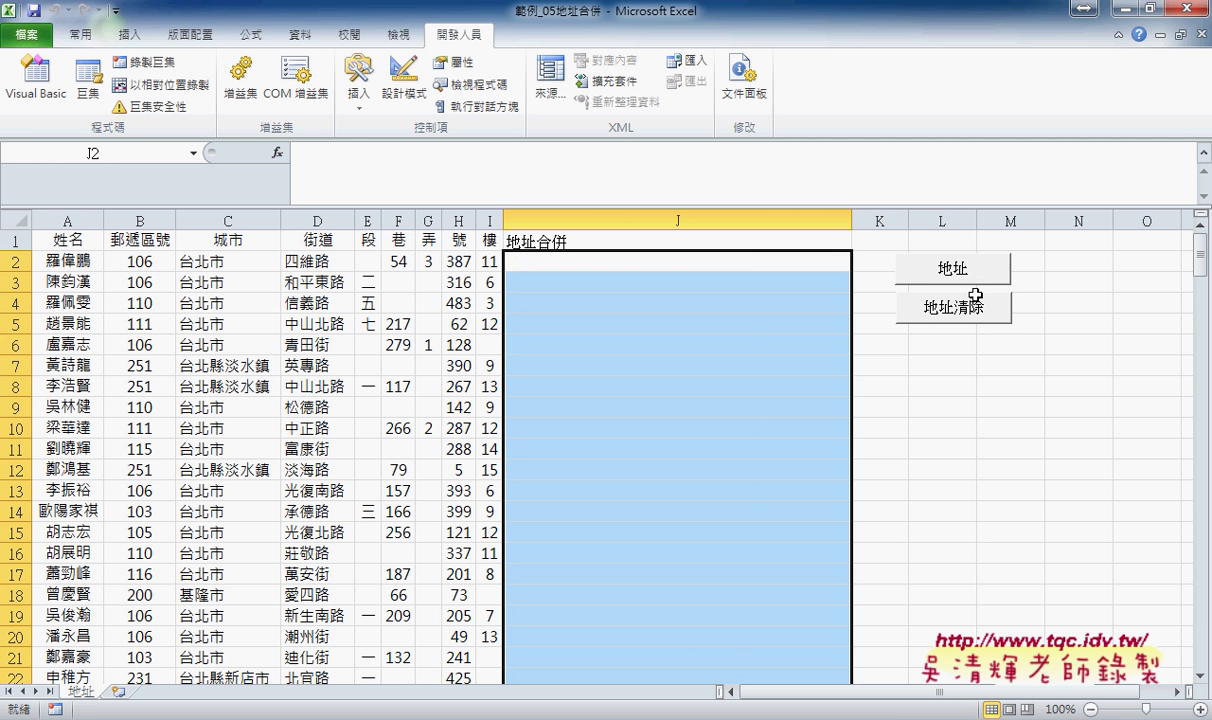
left_click(973, 282)
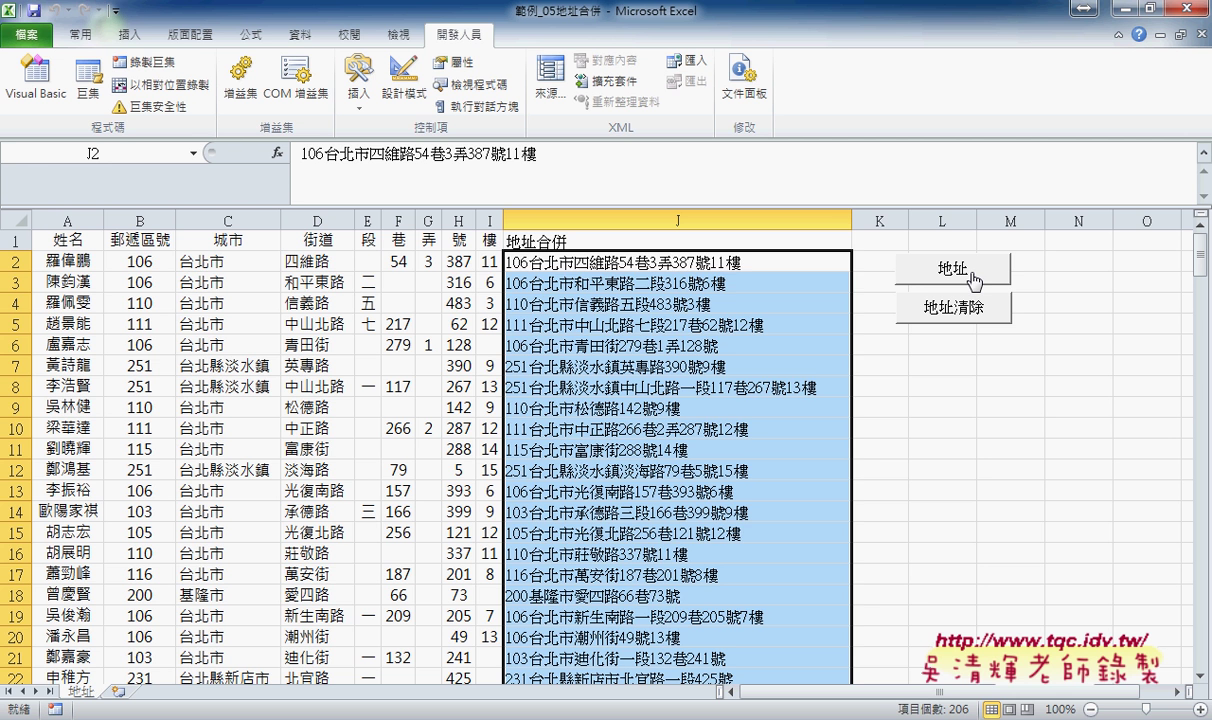
left_click(910, 300)
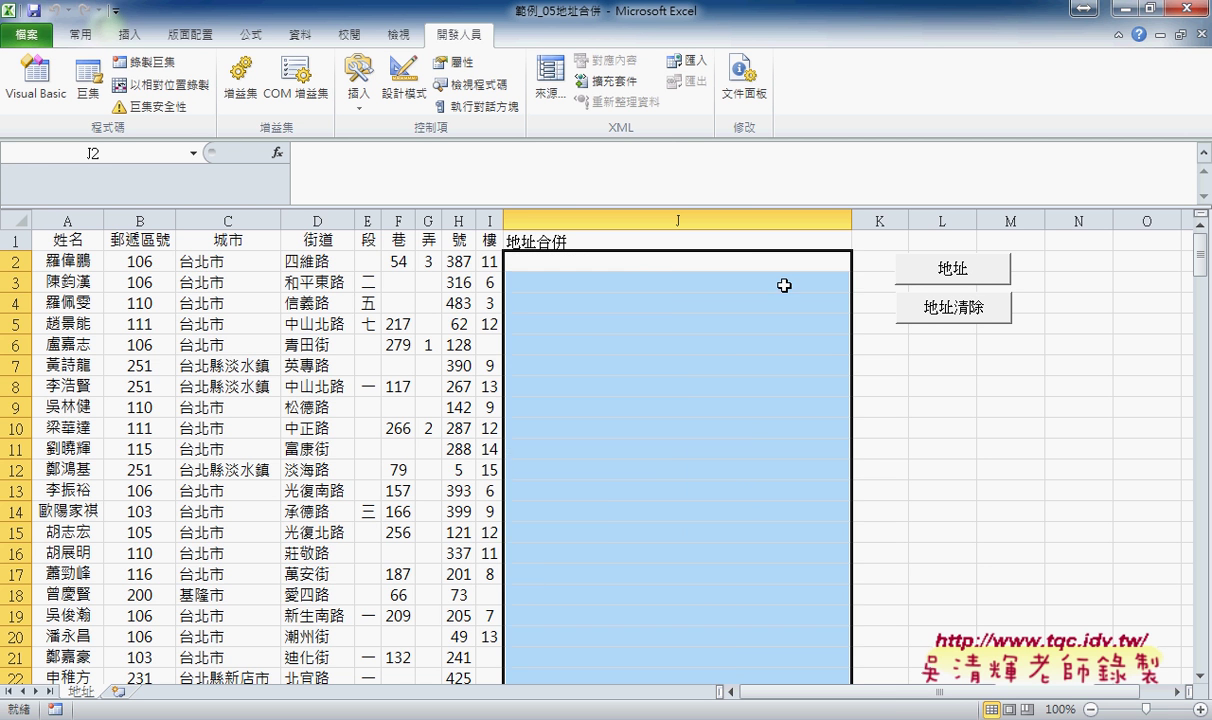
left_click(779, 262)
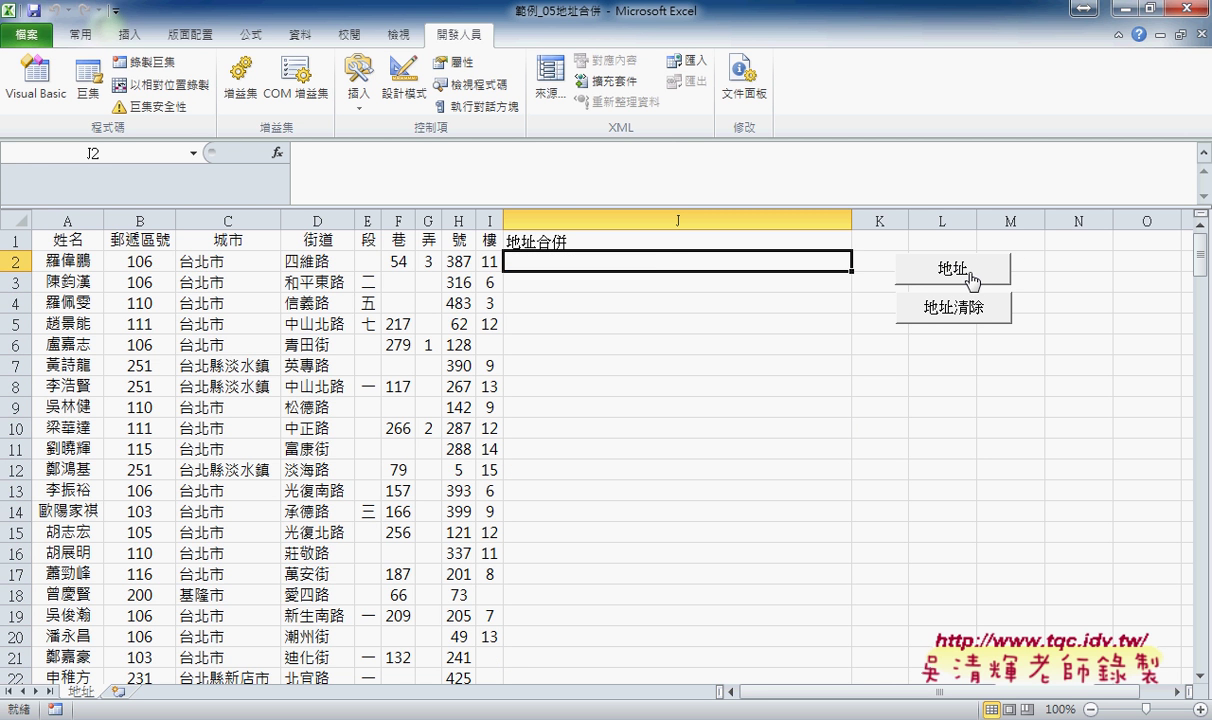
- Insert the 地址函數 function from the 使用者定義 category into J2
left_click(277, 152)
left_click(800, 110)
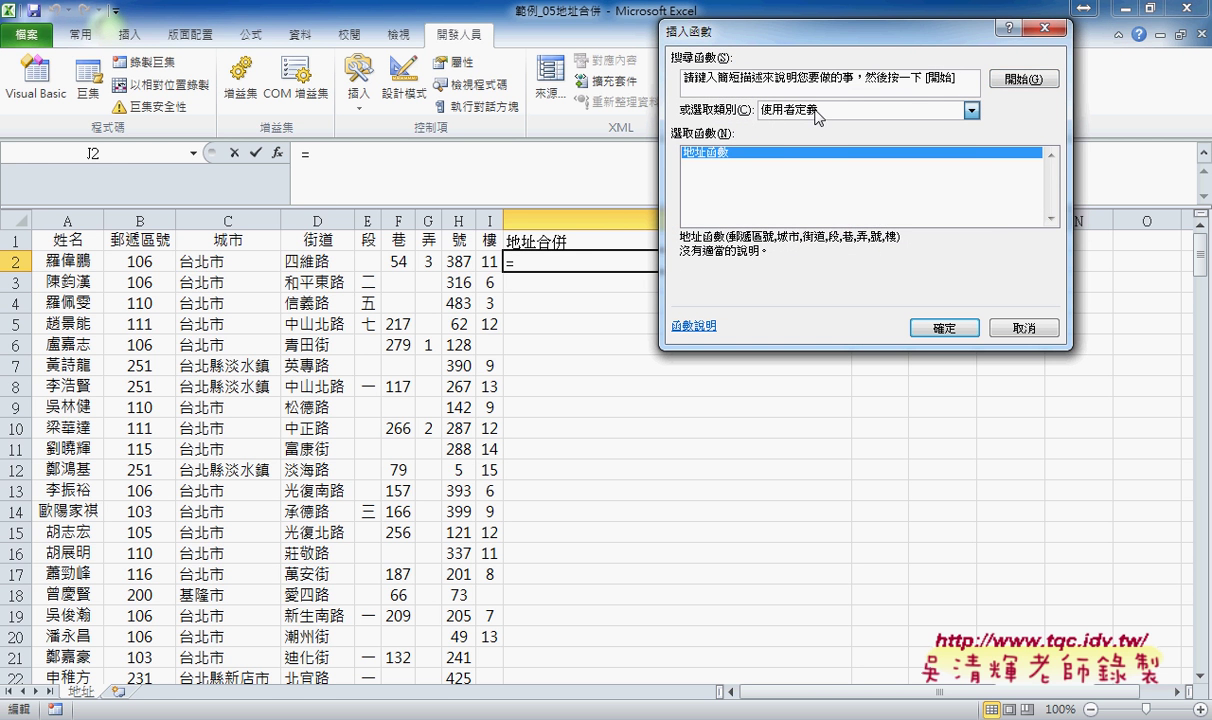
left_click(818, 252)
left_click(935, 329)
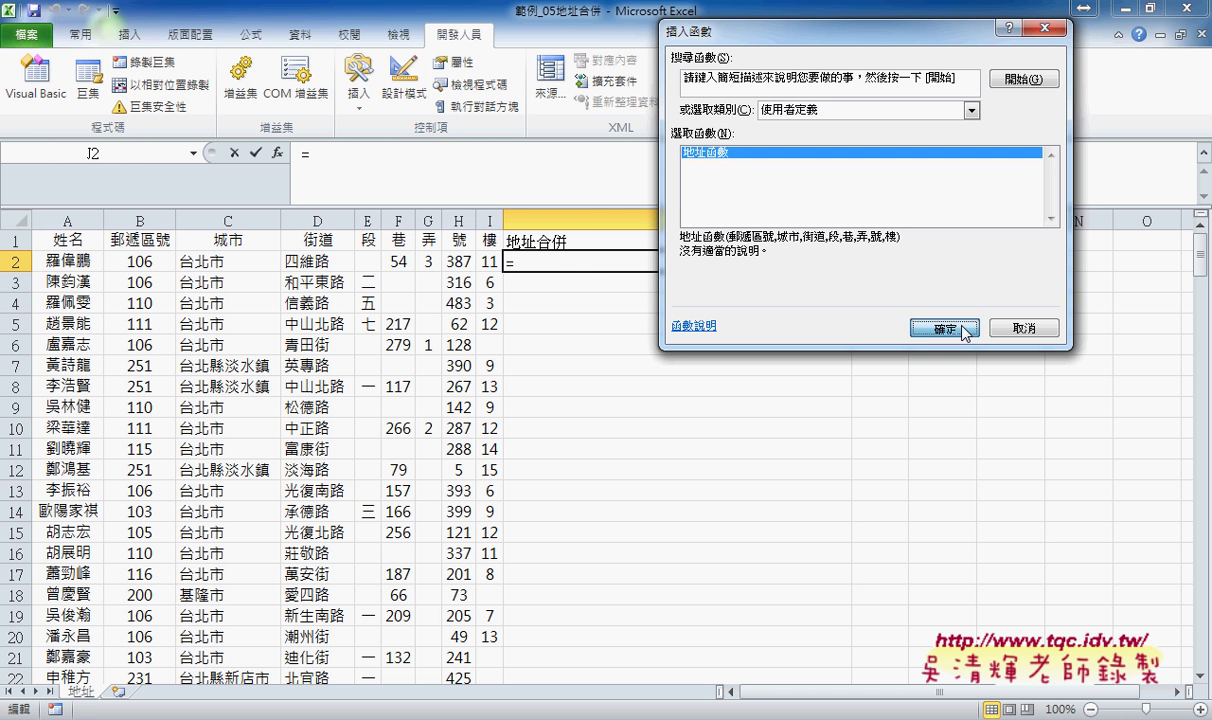
left_click_drag(744, 55, 358, 344)
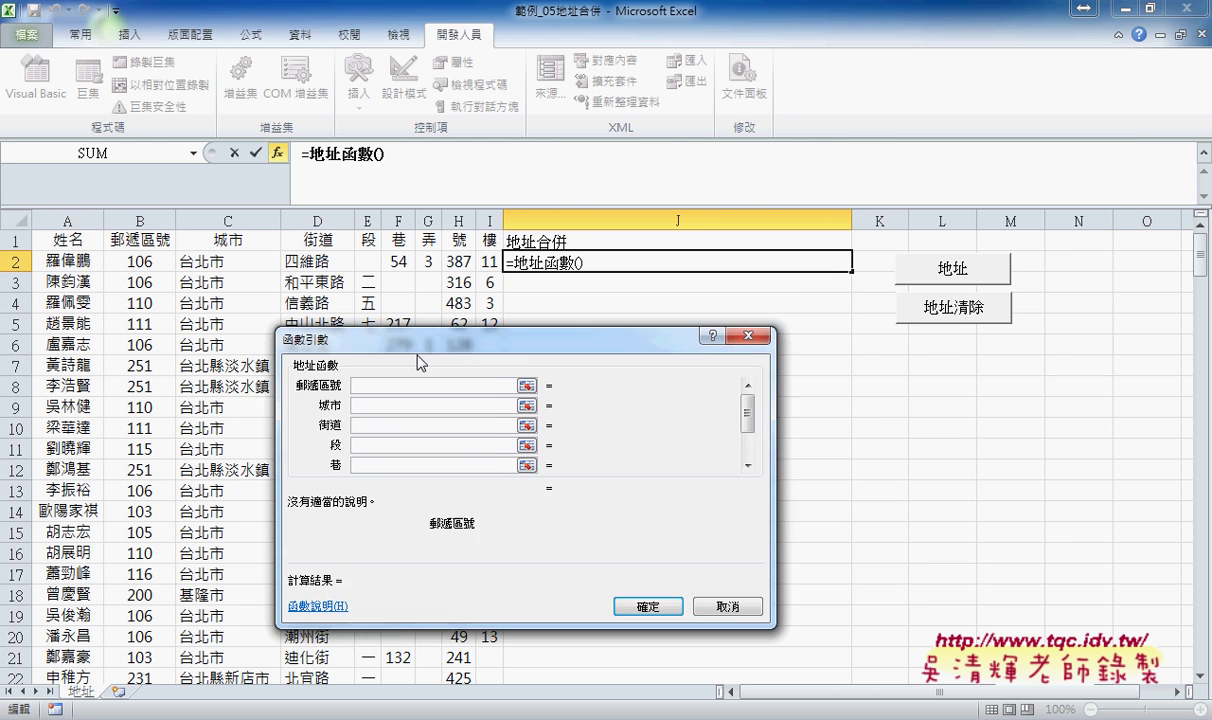
- Set 地址函數's first arguments to B2, C2, D2 and E2
left_click(139, 263)
key("Tab")
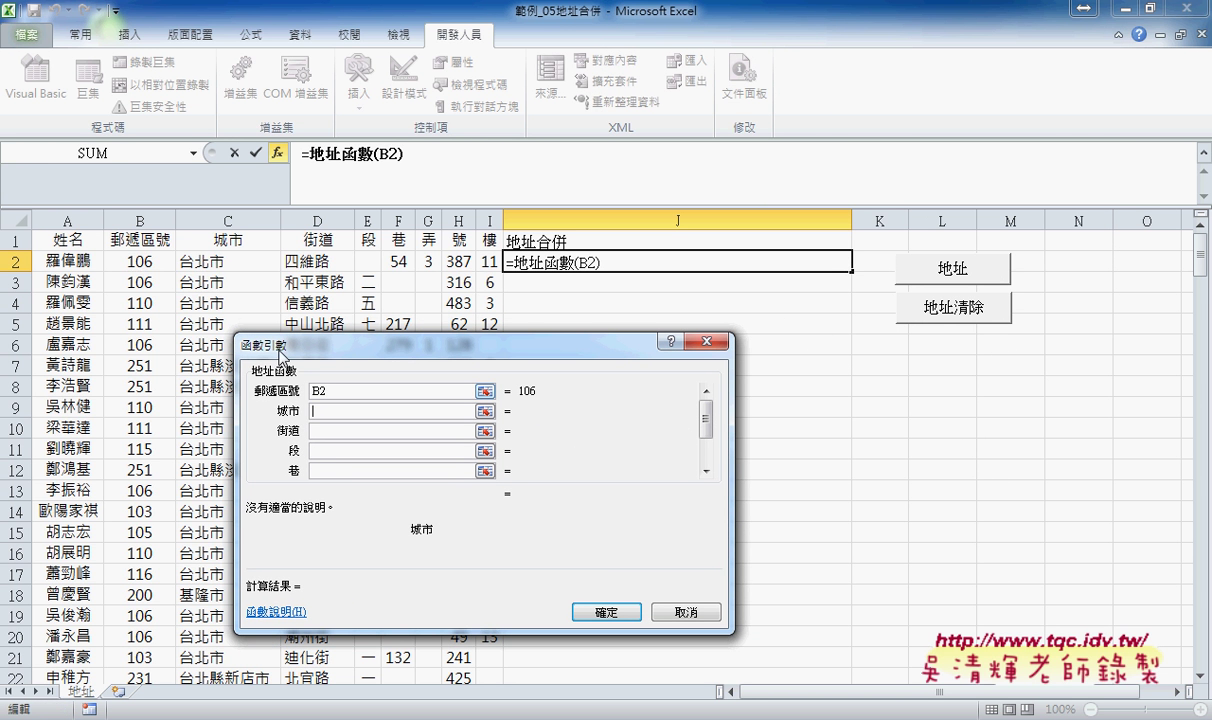
left_click(231, 263)
key("Tab")
left_click(300, 262)
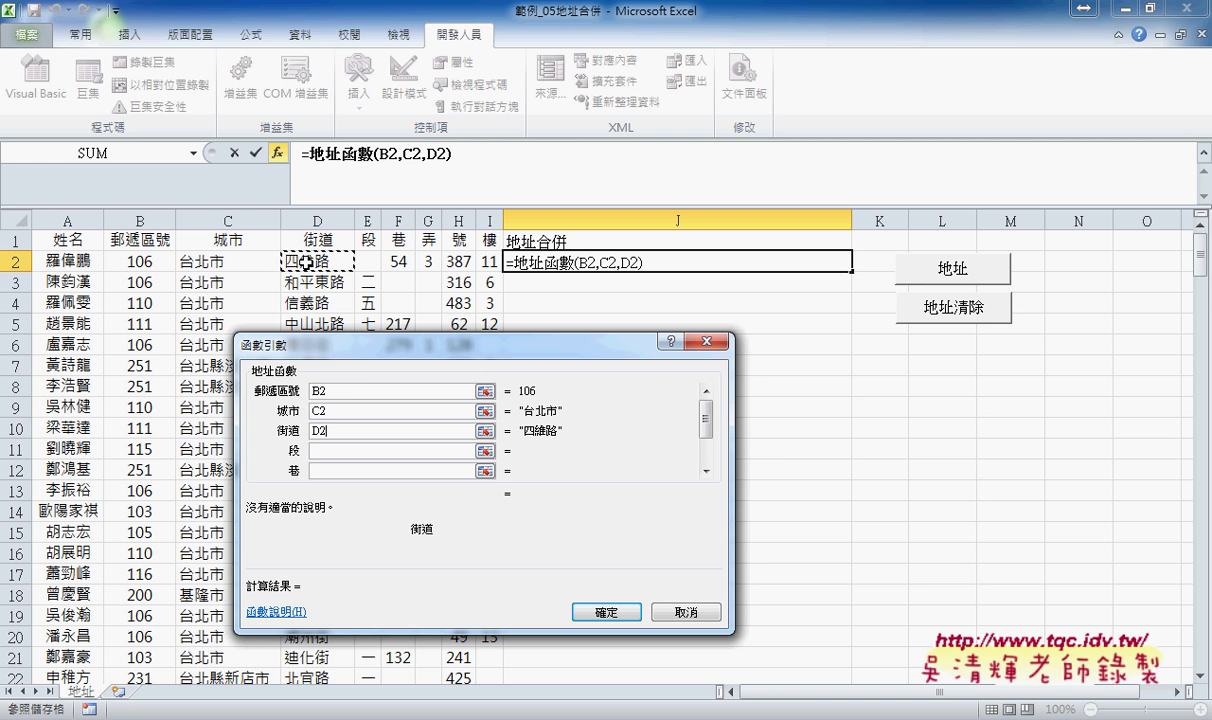
key("Tab")
left_click(358, 261)
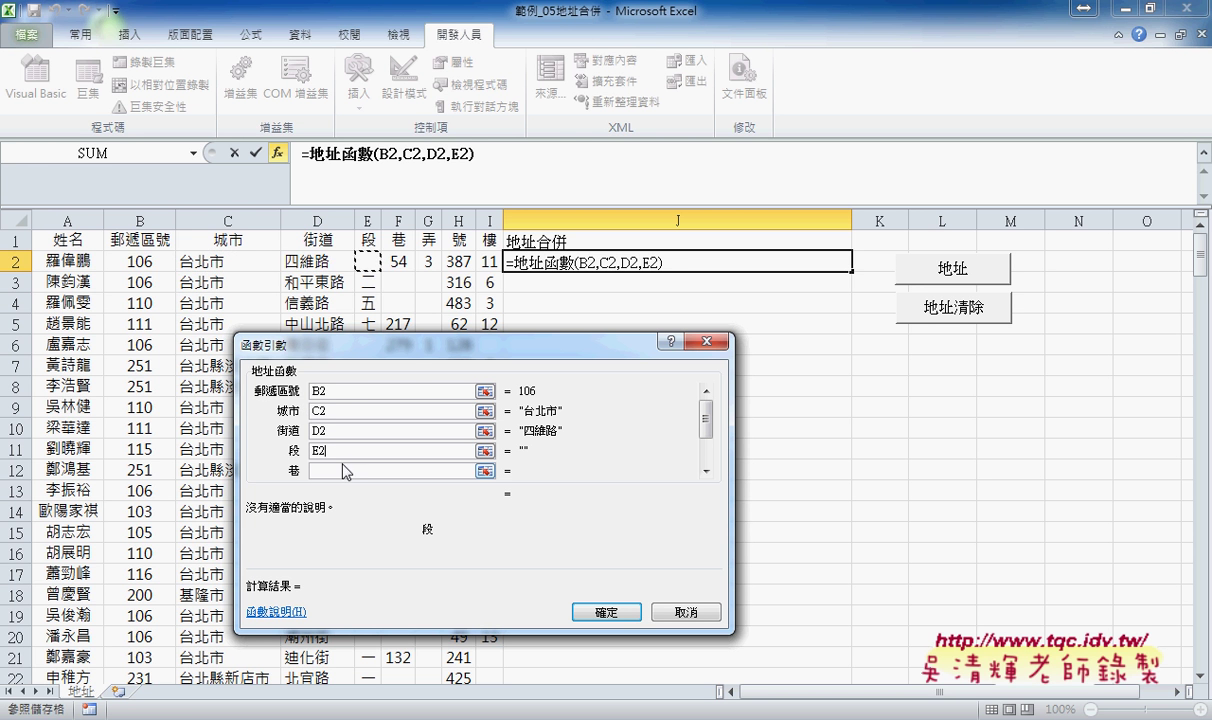
key("Tab")
- Set the remaining arguments to F2, G2, H2 and I2
left_click(390, 258)
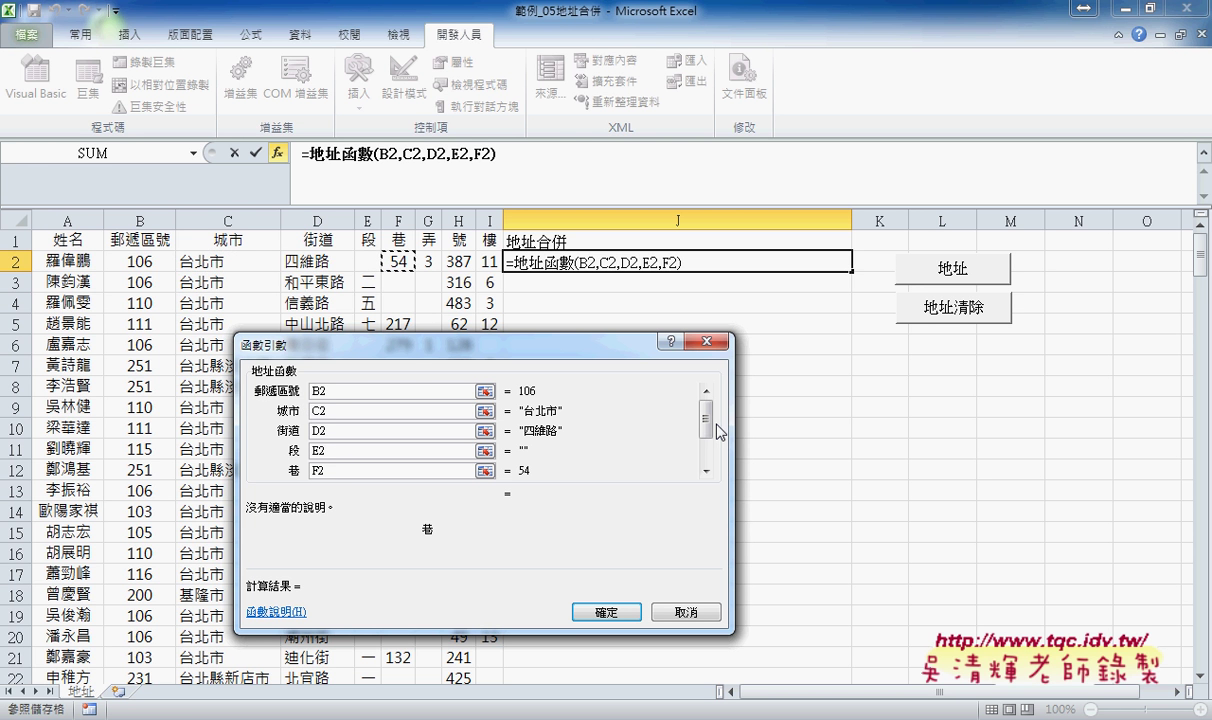
left_click_drag(706, 436, 706, 446)
left_click(325, 432)
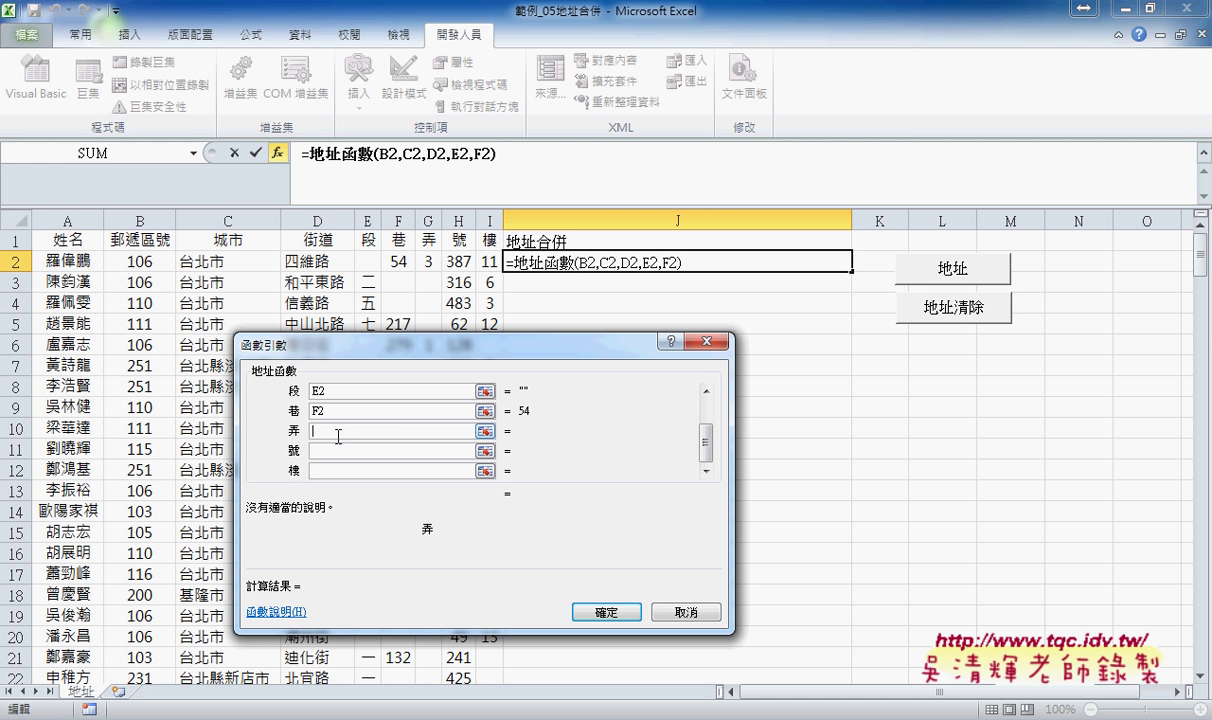
left_click(420, 258)
key("Tab")
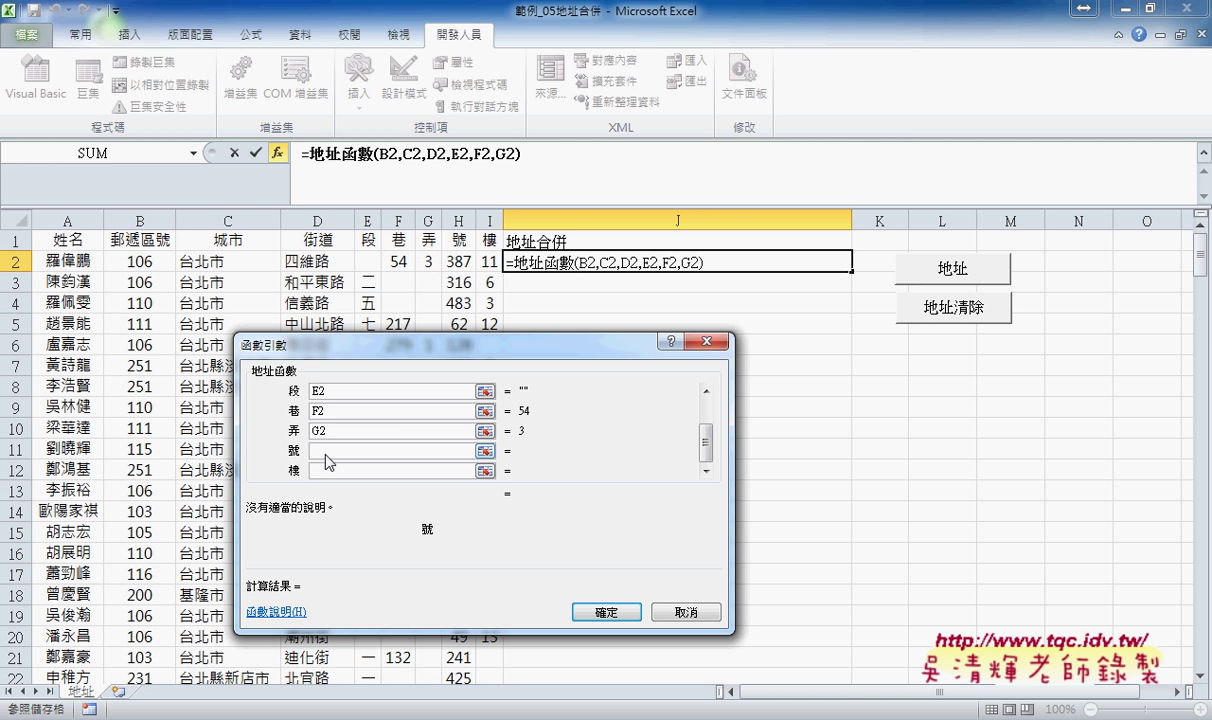
left_click(458, 262)
key("Tab")
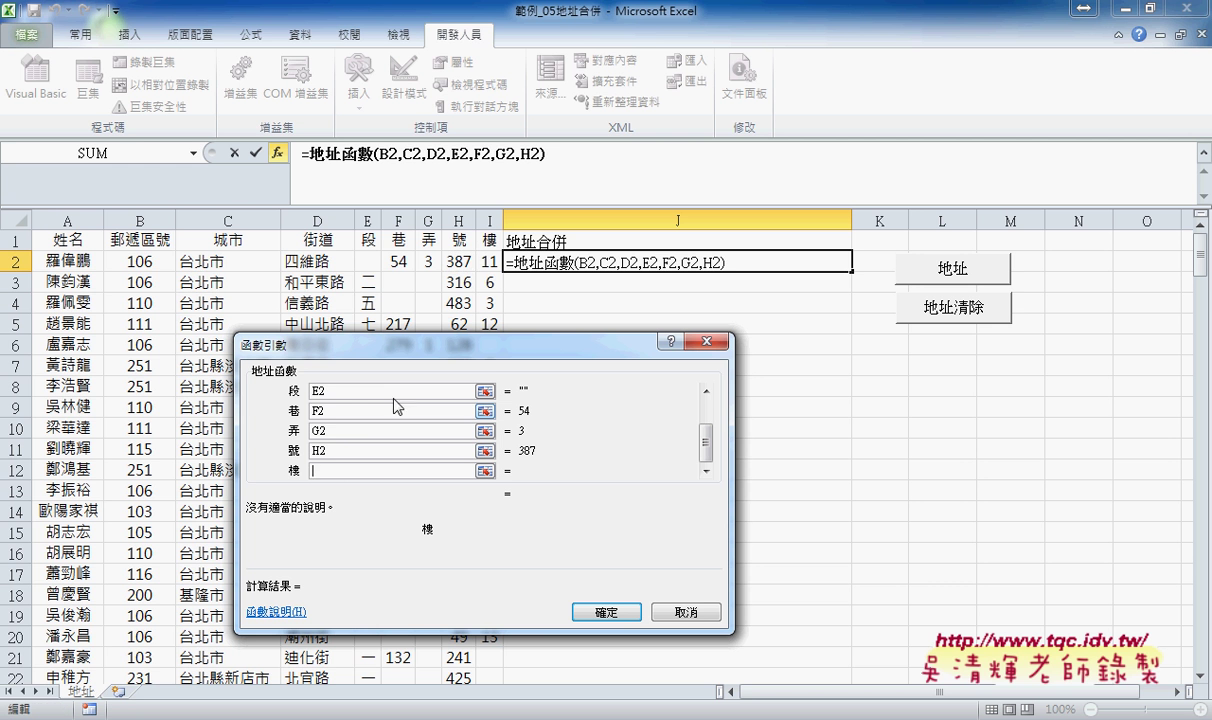
left_click(490, 262)
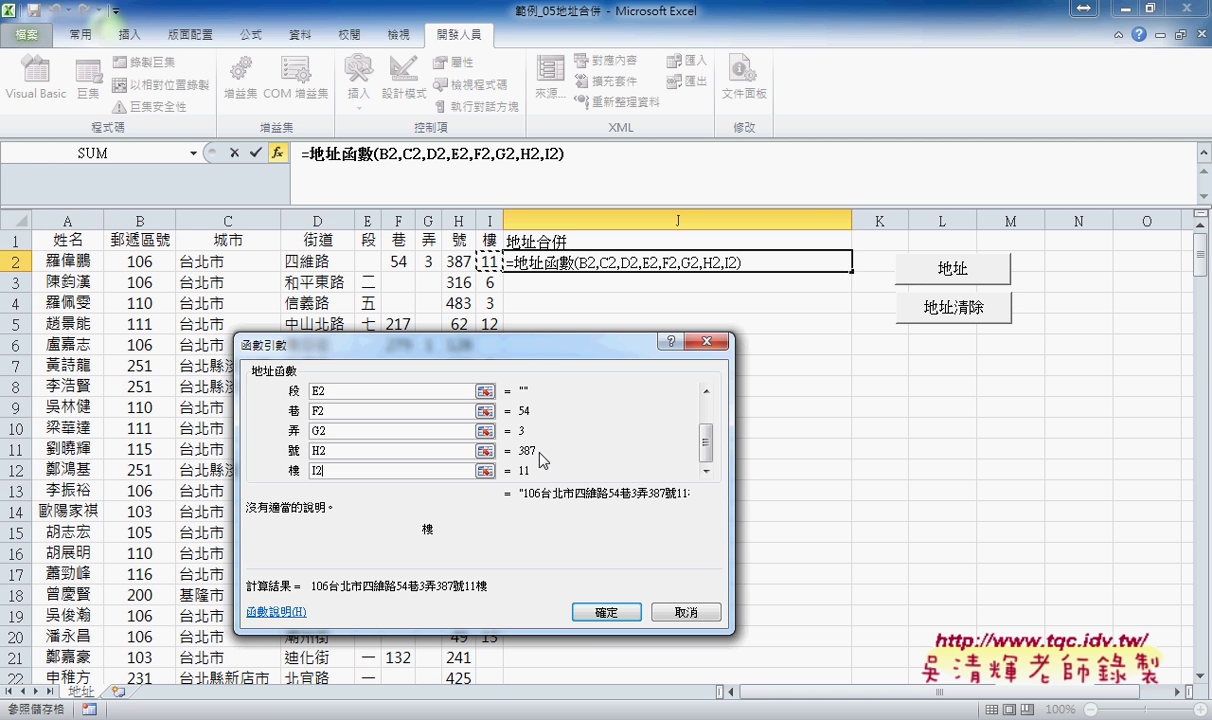
- Confirm =地址函數(B2,C2,D2,E2,F2,G2,H2,I2) in J2 and fill it down column J
left_click(609, 615)
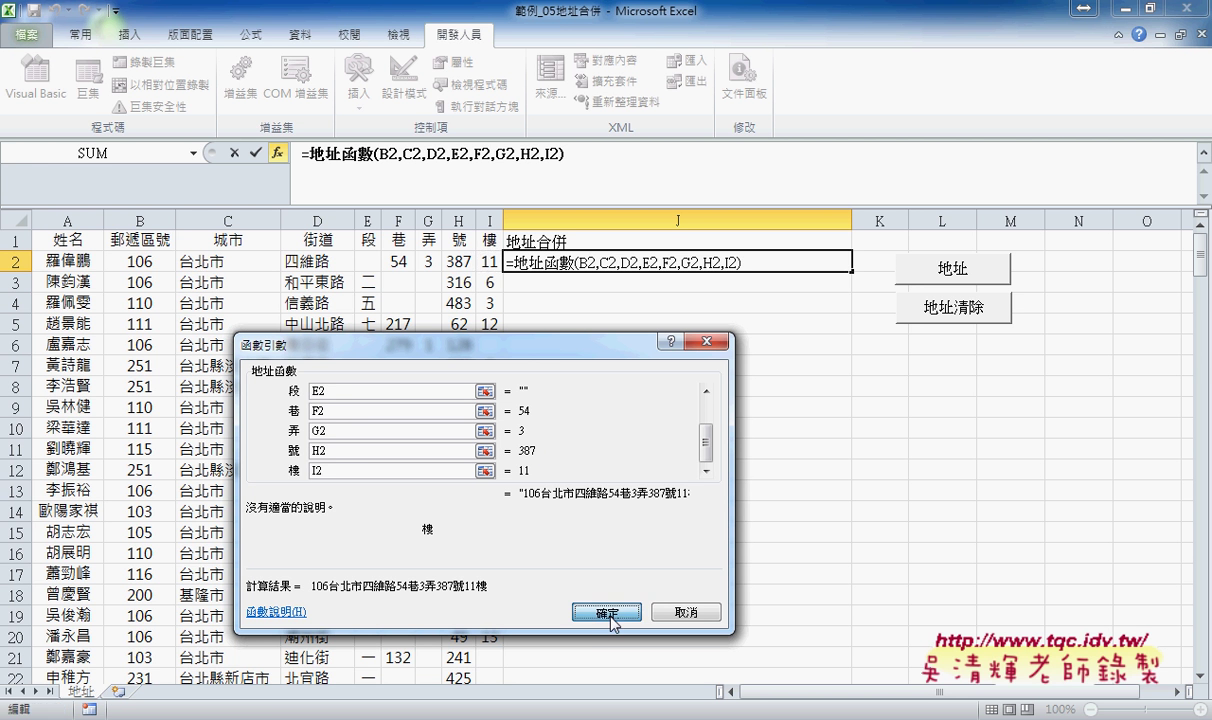
double_click(851, 270)
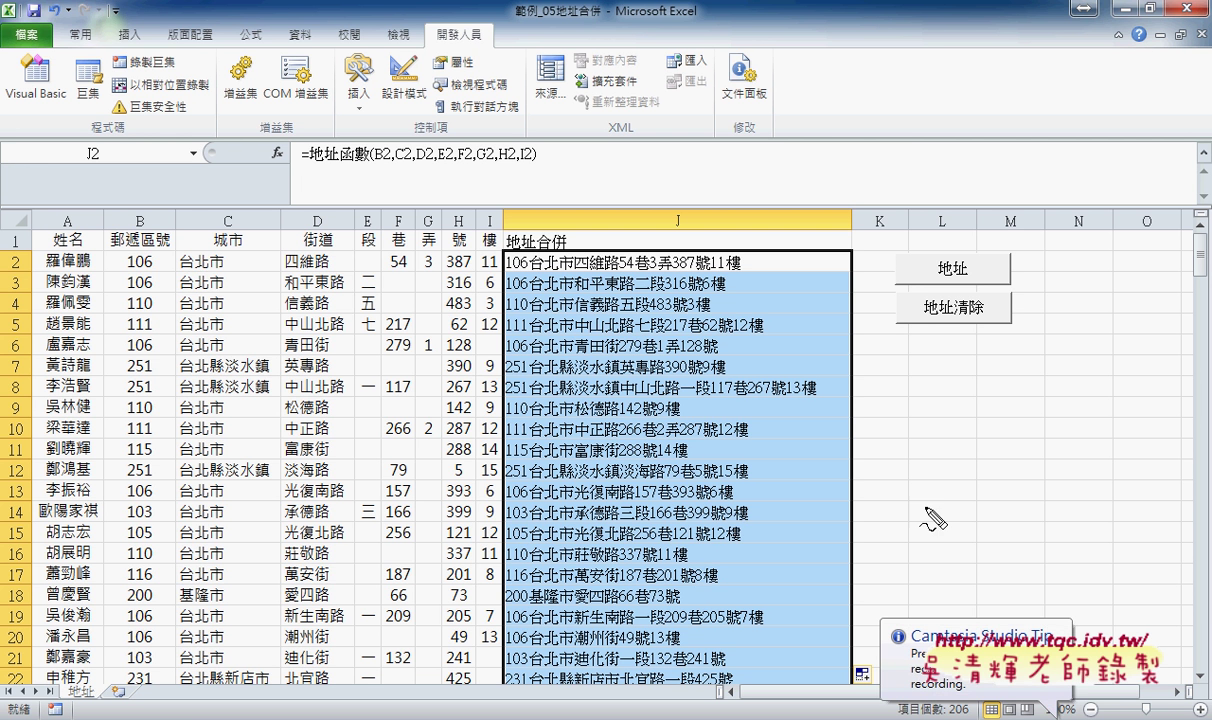
mouse_move(495, 172)
left_mouse_down()
mouse_move(528, 172)
mouse_move(275, 180)
mouse_move(470, 125)
mouse_move(628, 242)
left_mouse_up()
left_click_drag(590, 170, 566, 190)
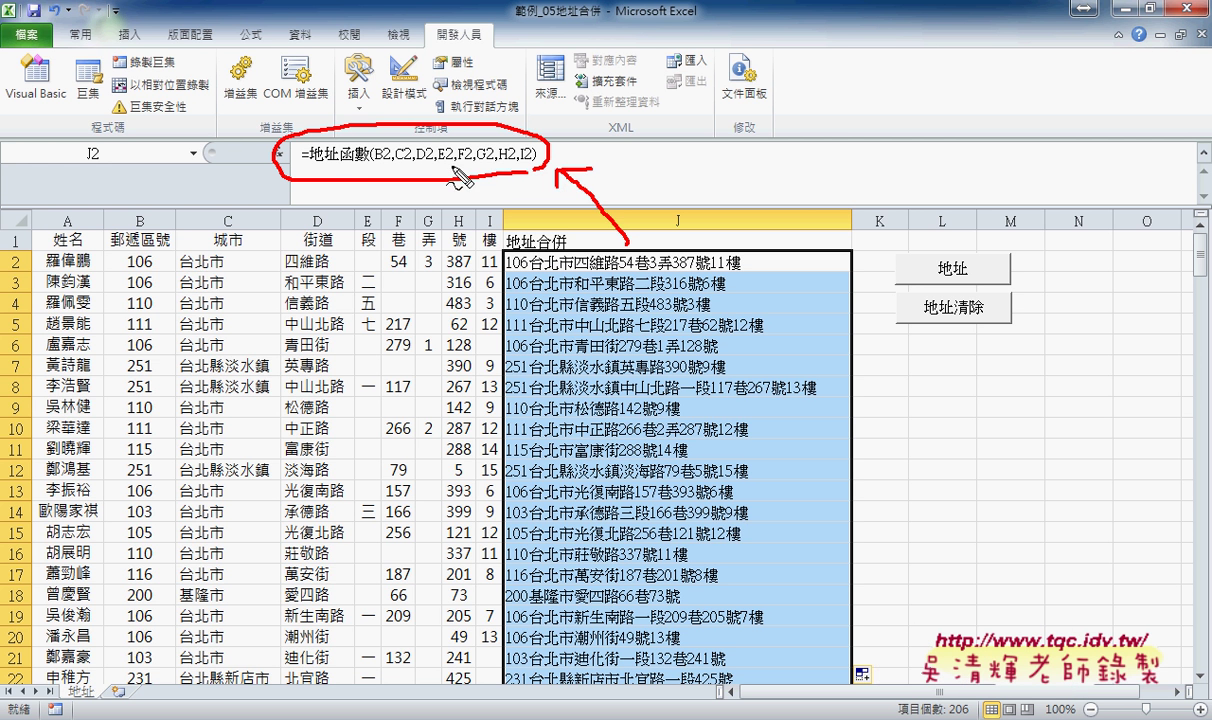
left_click_drag(375, 166, 484, 168)
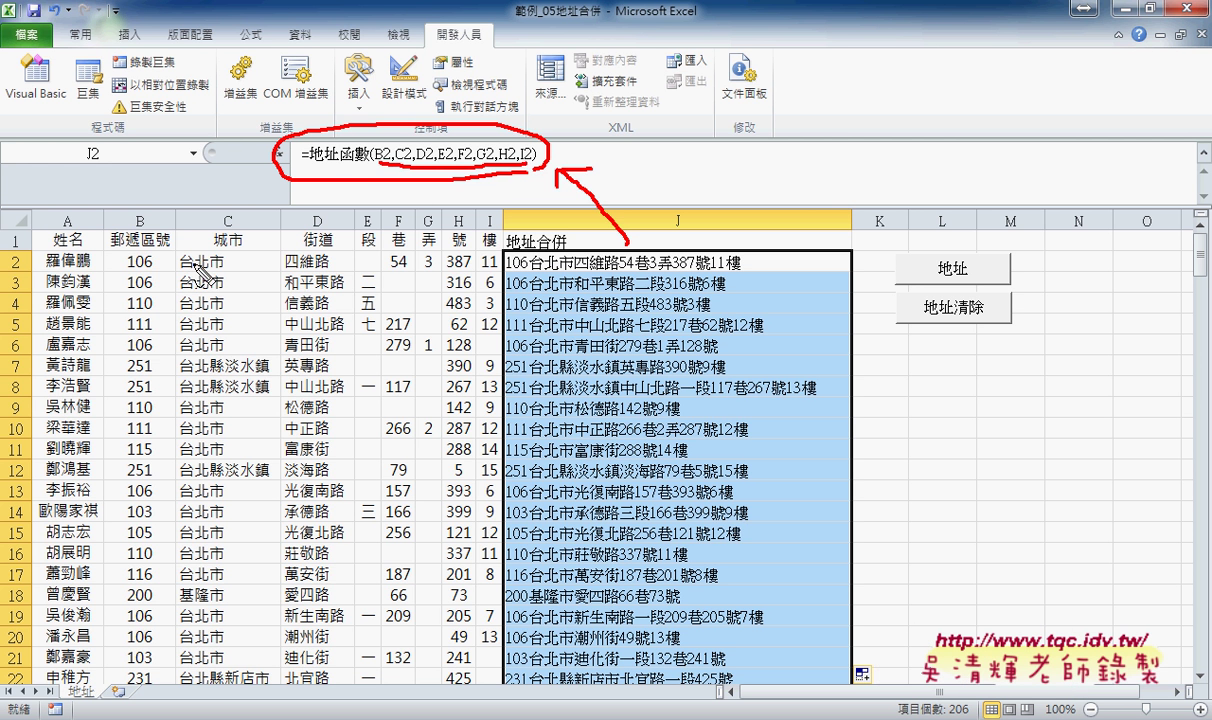
mouse_move(132, 247)
left_mouse_down()
mouse_move(121, 260)
mouse_move(495, 268)
left_mouse_up()
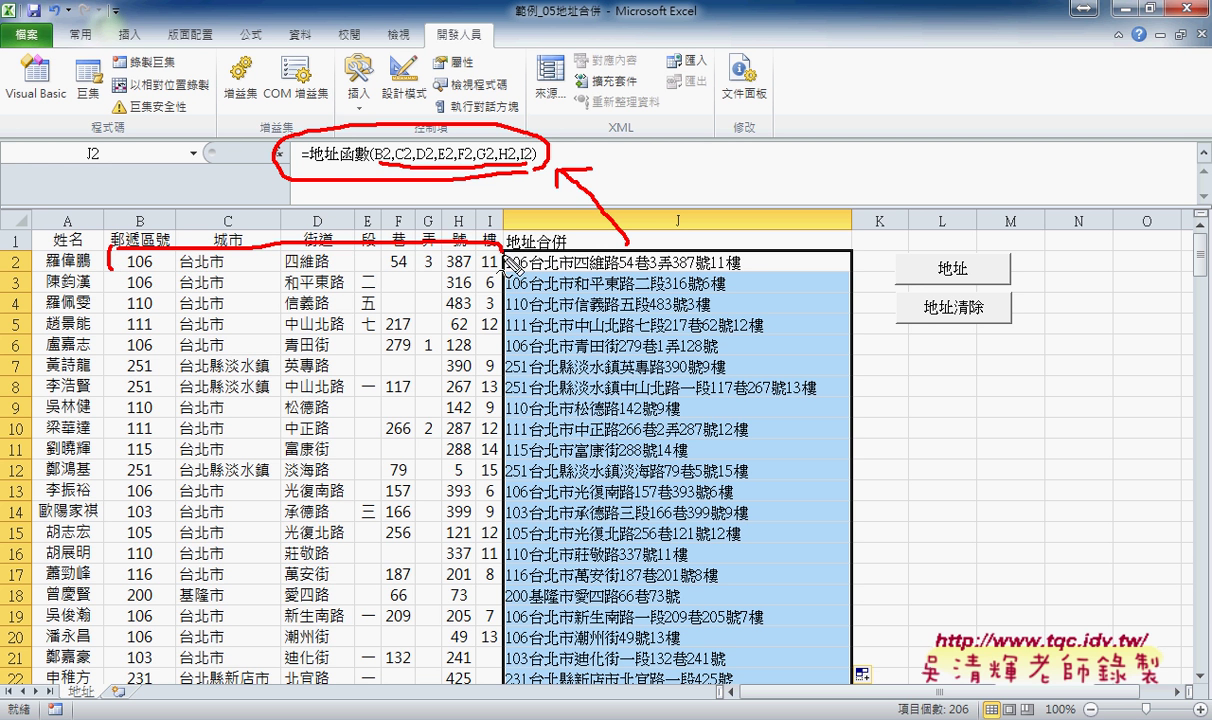
left_click_drag(125, 272, 497, 268)
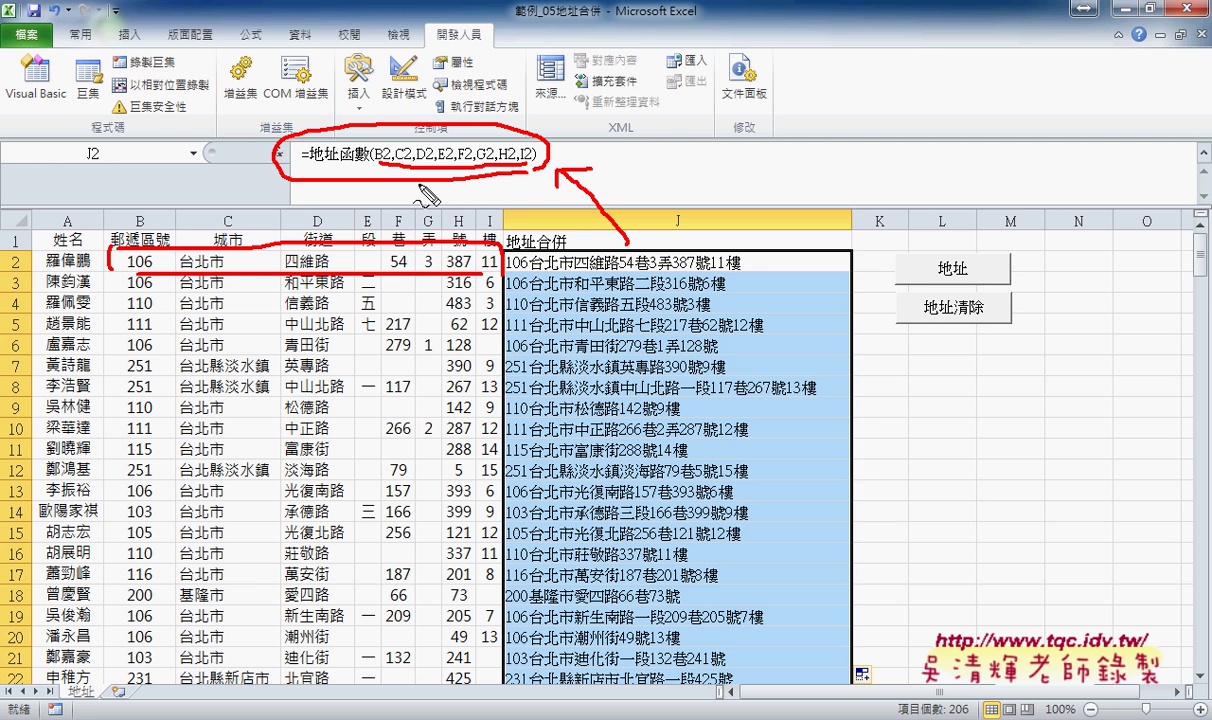
key("Escape")
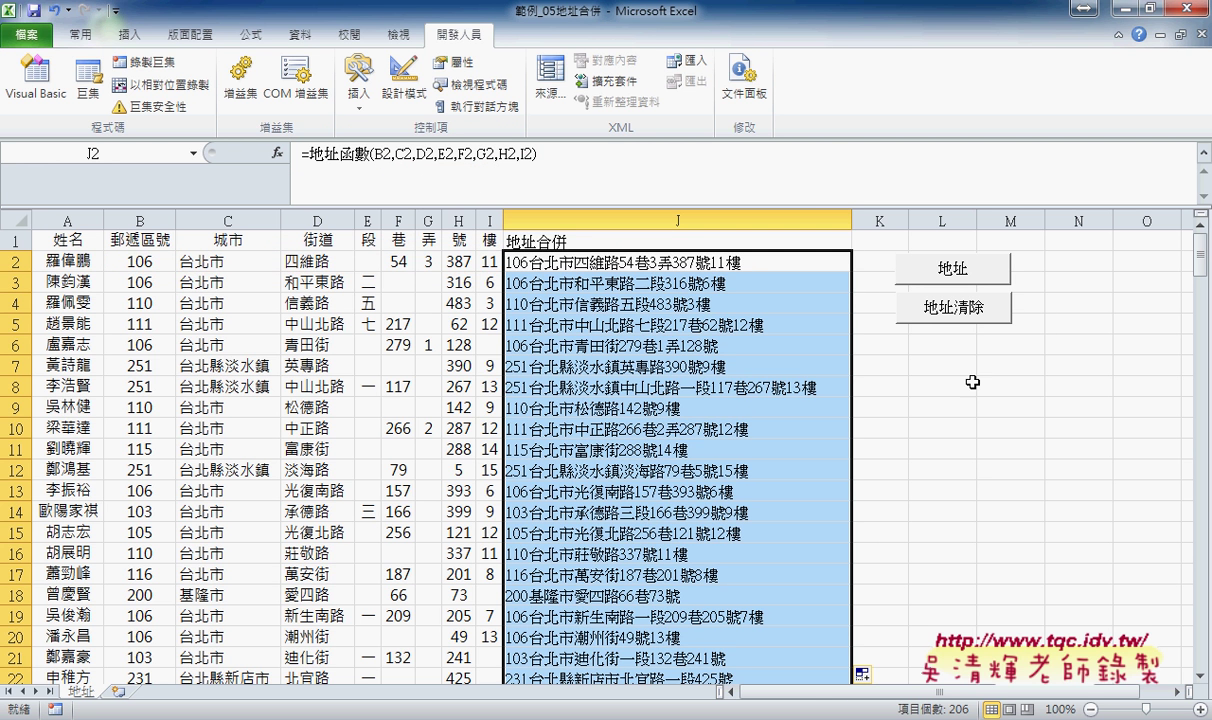
- Empty column J's merged addresses with the 地址清除 button, then select J2
left_click(920, 385)
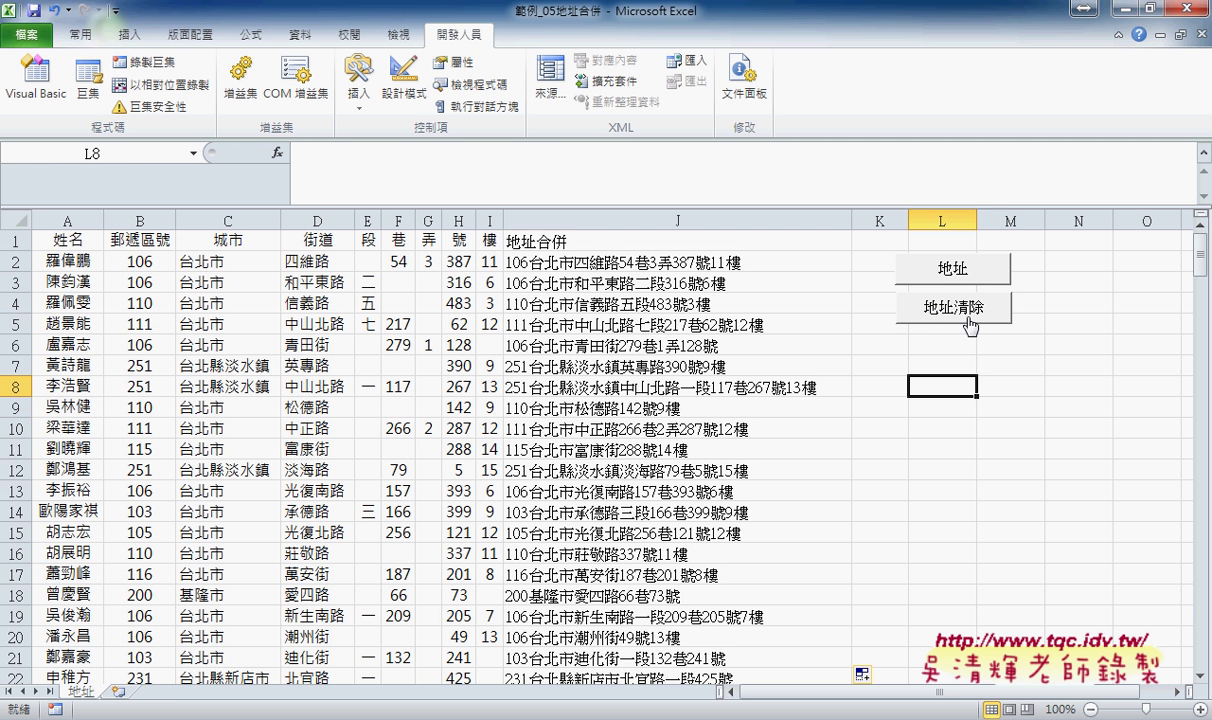
left_click(938, 312)
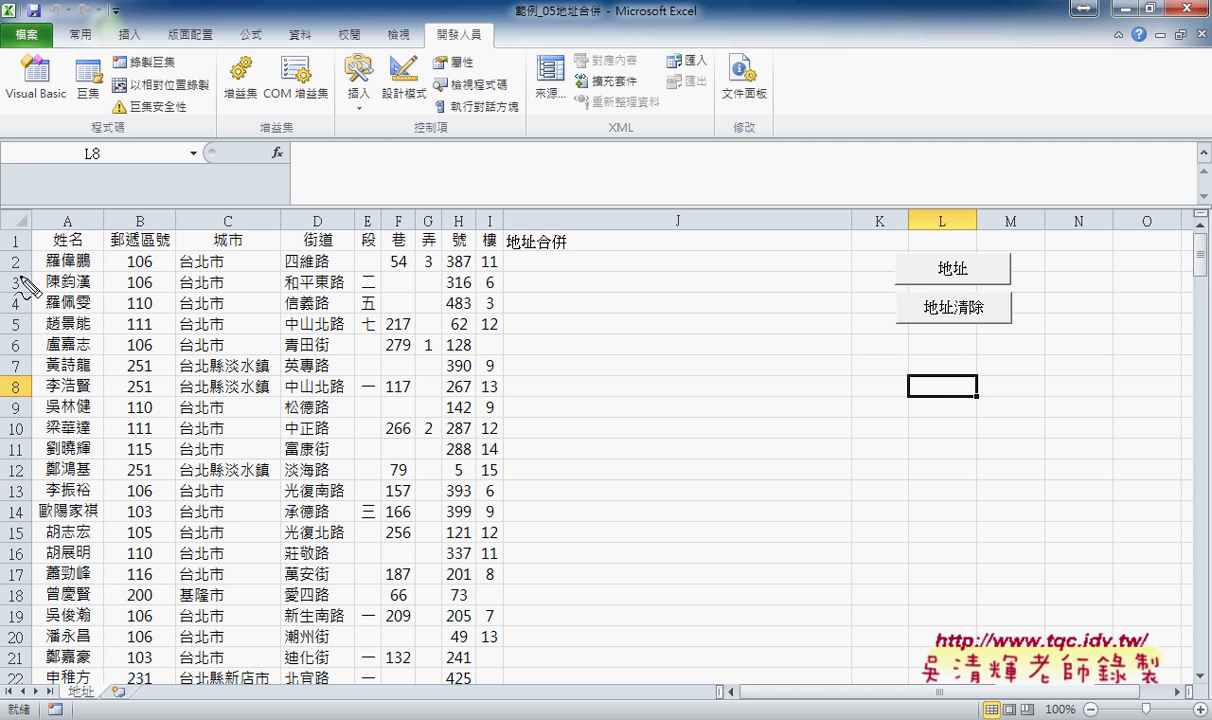
mouse_move(20, 251)
left_mouse_down()
mouse_move(9, 272)
mouse_move(80, 388)
mouse_move(91, 349)
left_mouse_up()
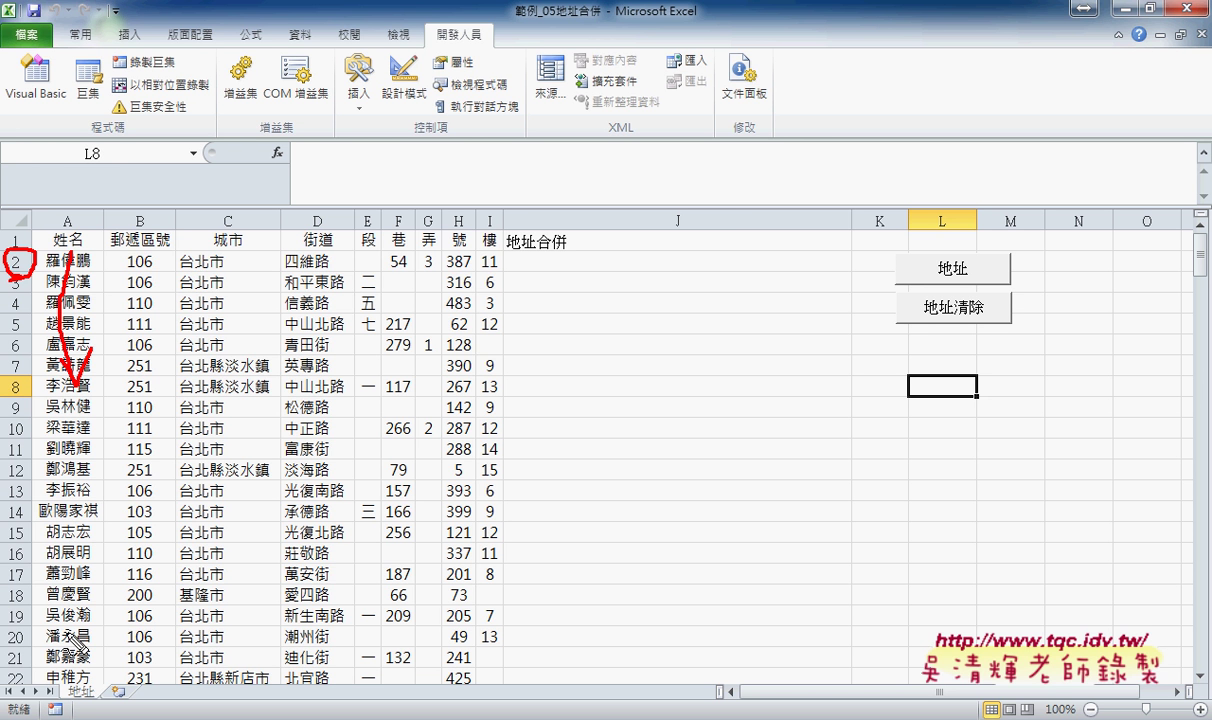
mouse_move(696, 212)
left_mouse_down()
mouse_move(692, 233)
mouse_move(713, 221)
mouse_move(759, 229)
left_mouse_up()
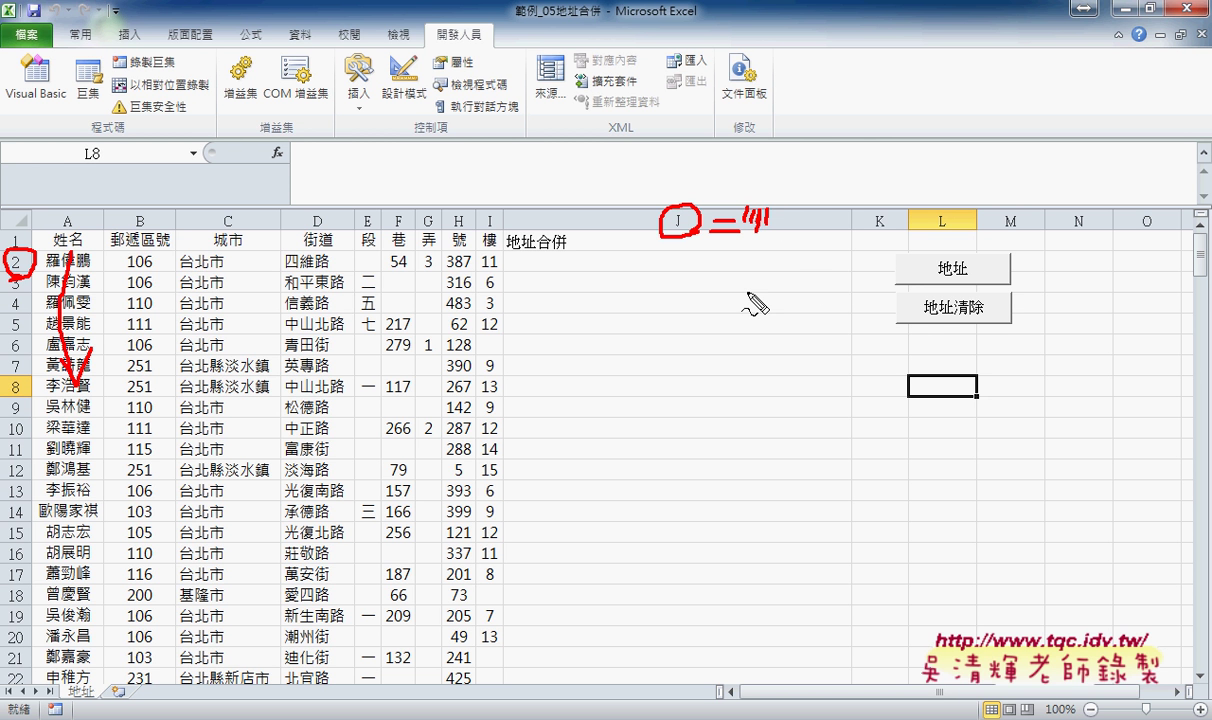
key("Escape")
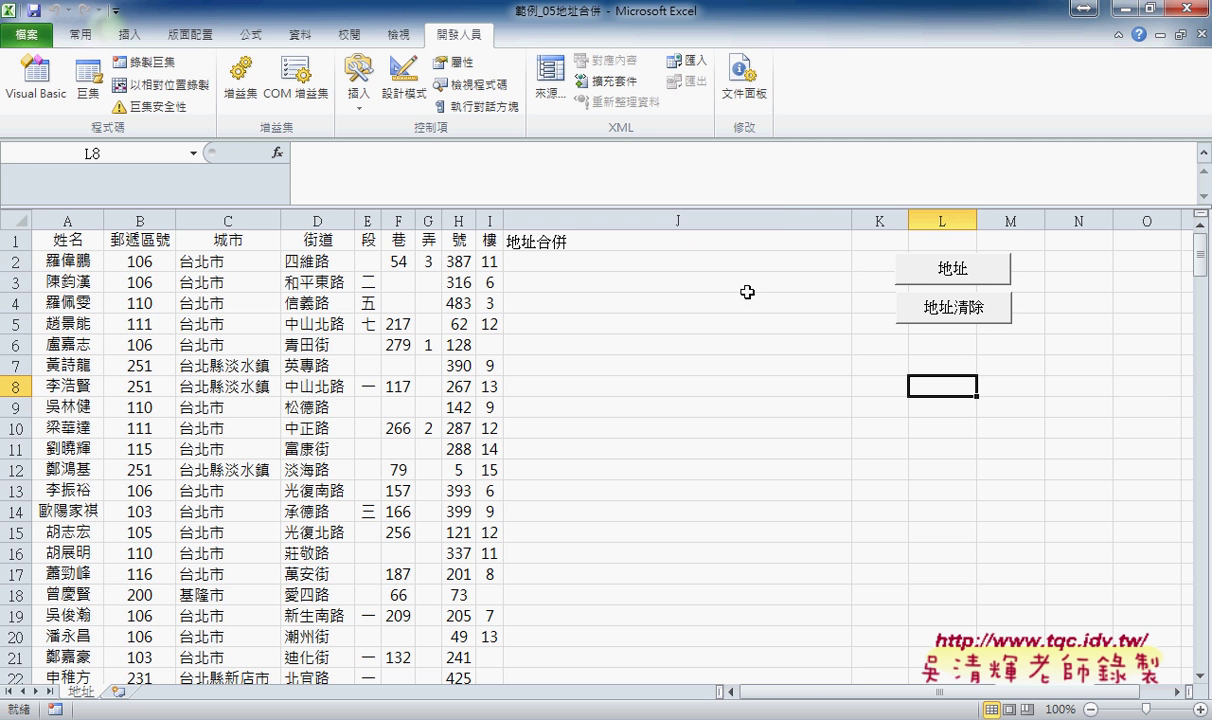
left_click(636, 258)
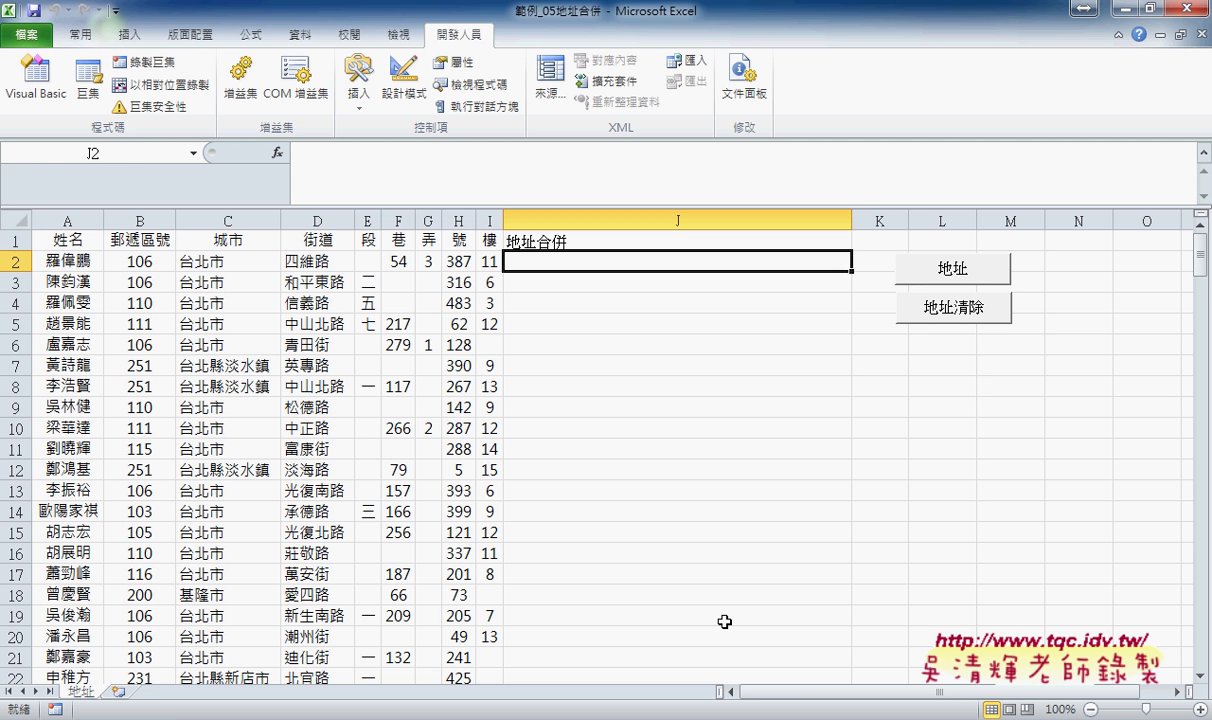
- Open the 地址清除 macro's code in the VBA editor via Assign Macro > Edit
right_click(925, 300)
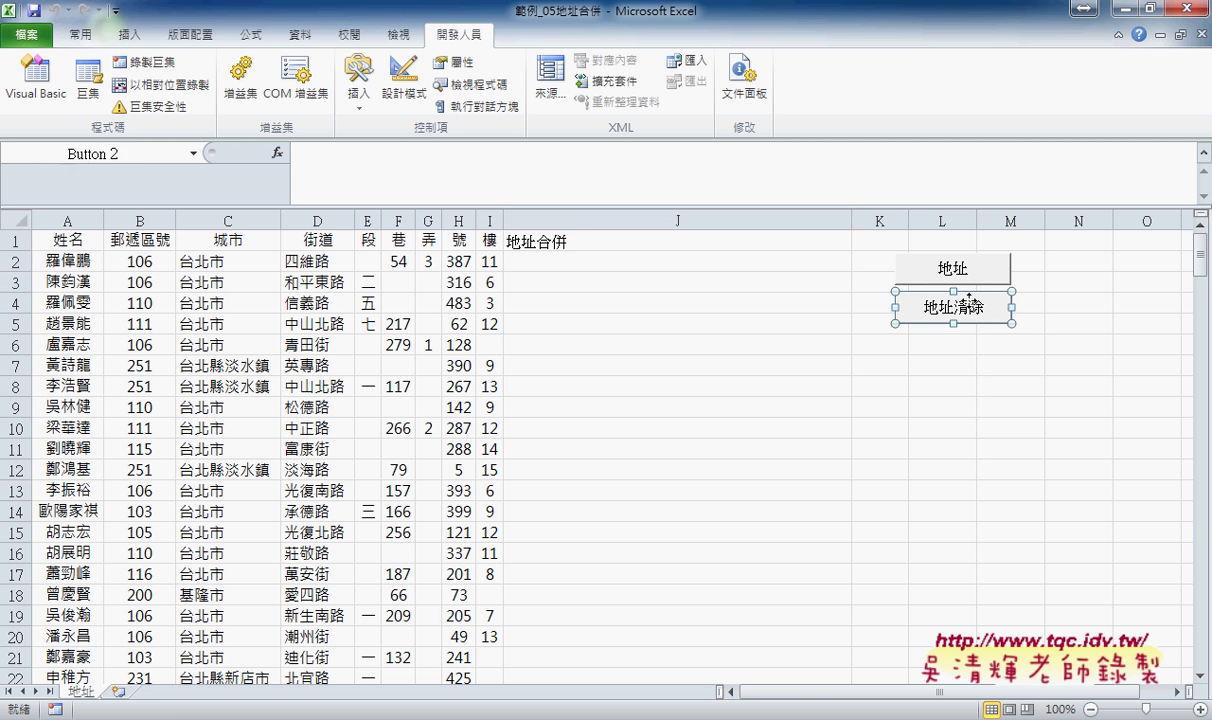
left_click(1038, 461)
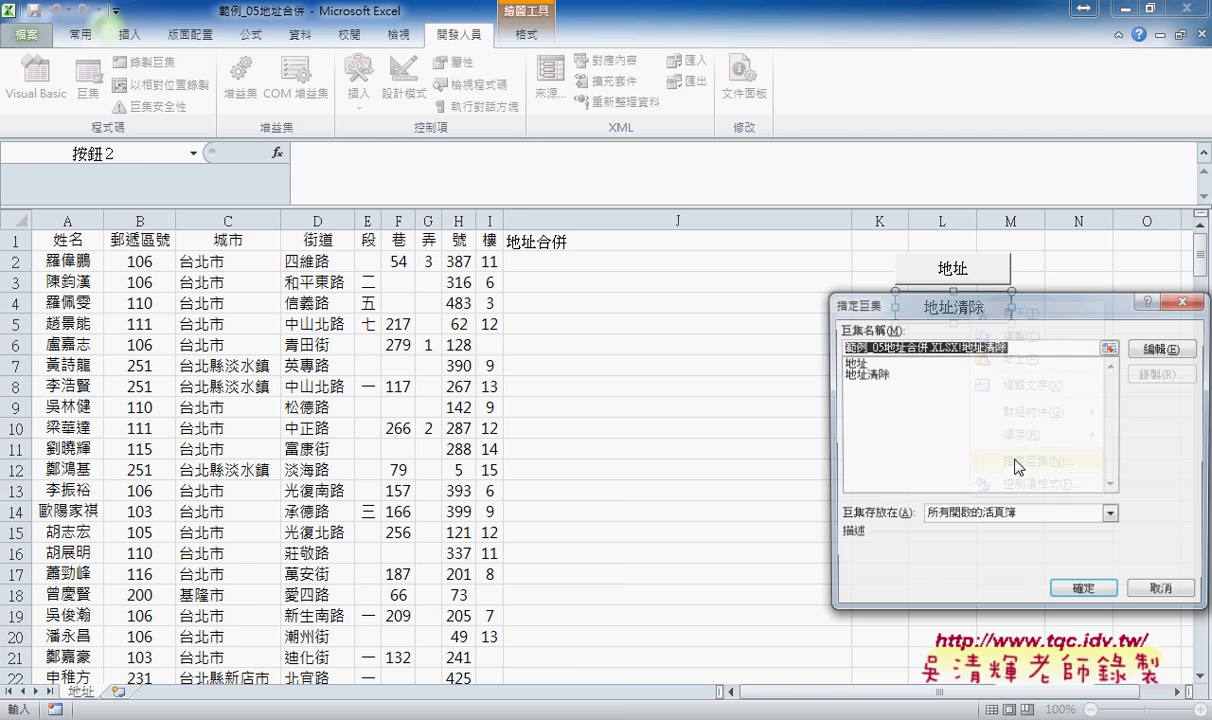
left_click(1160, 355)
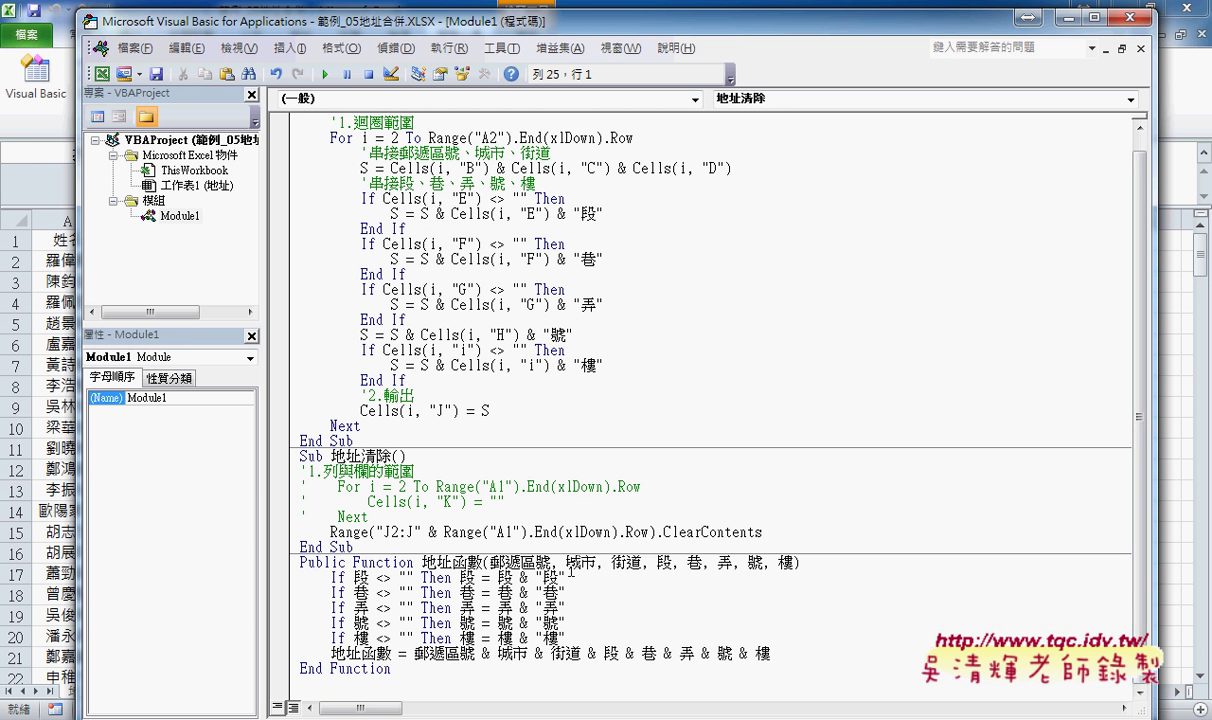
- Change the commented loop's Cells(i, "K") to Cells(i, "J") in 地址清除
left_click_drag(331, 455, 393, 455)
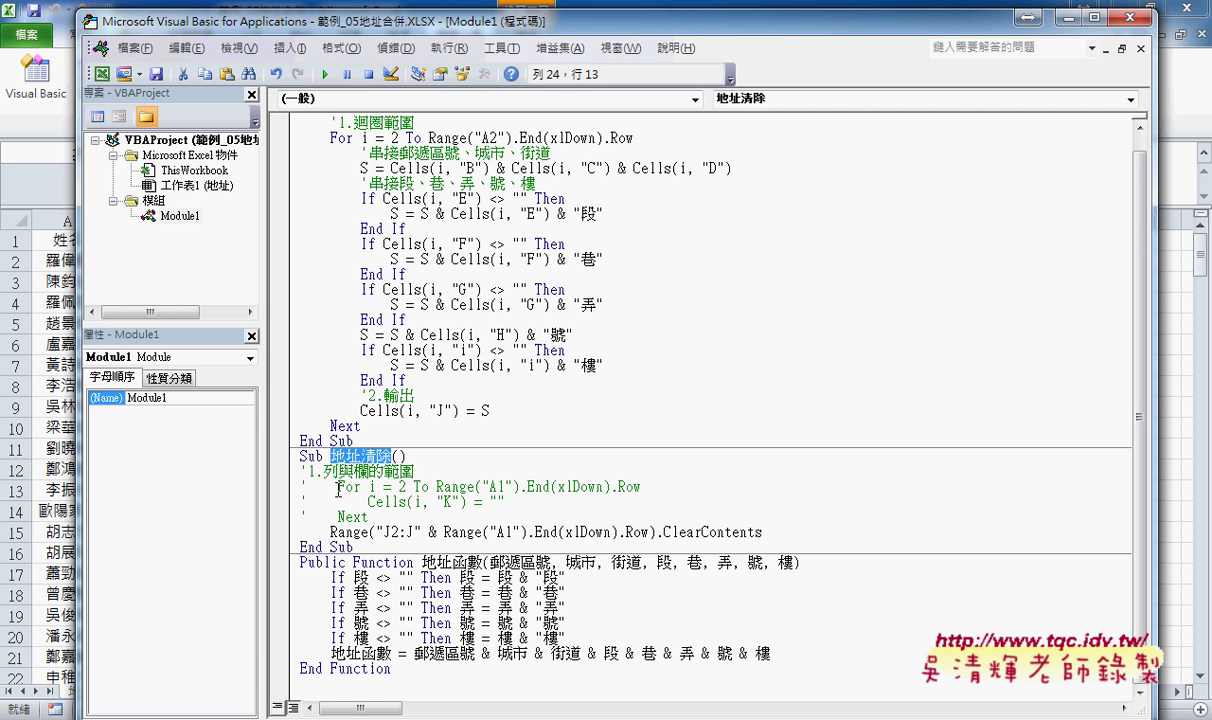
left_click_drag(338, 487, 455, 486)
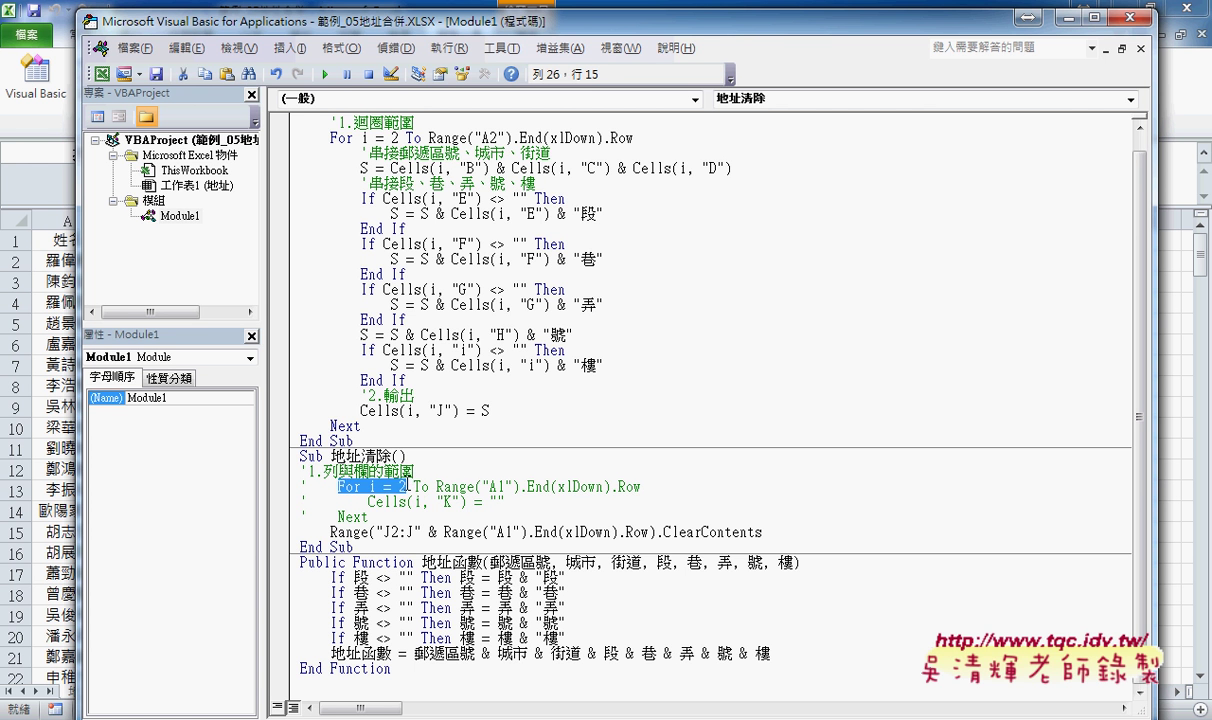
left_click(401, 487)
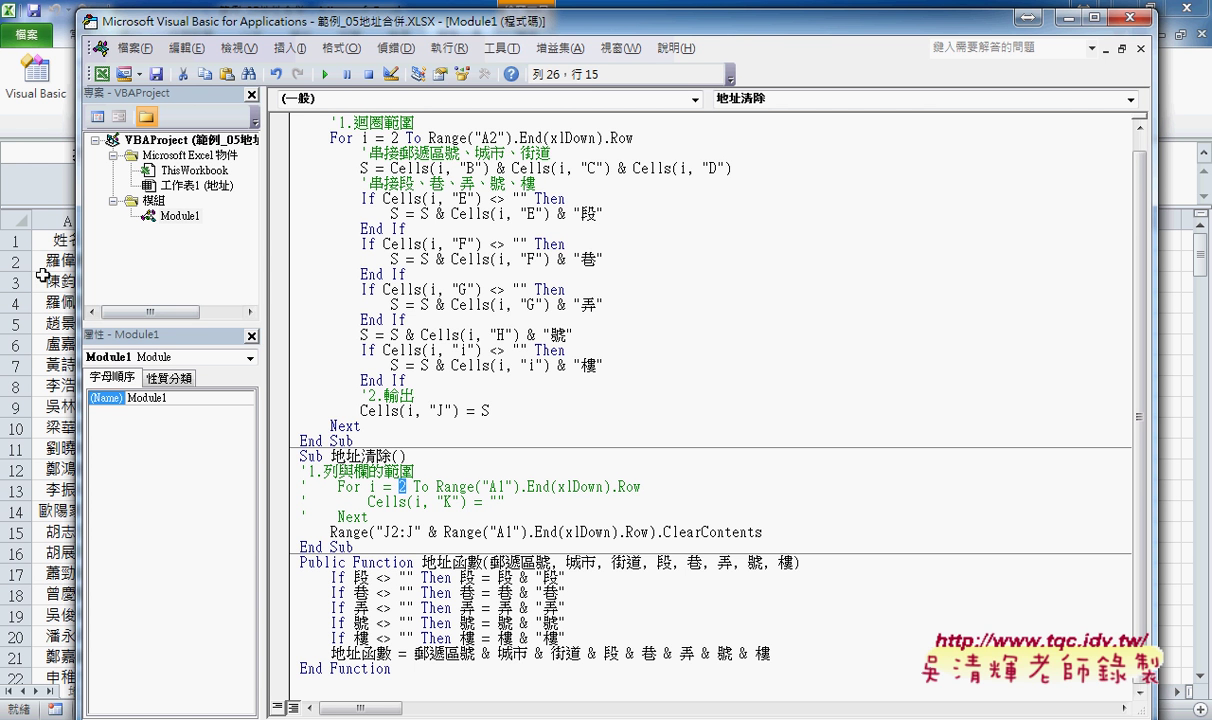
left_click_drag(437, 487, 641, 487)
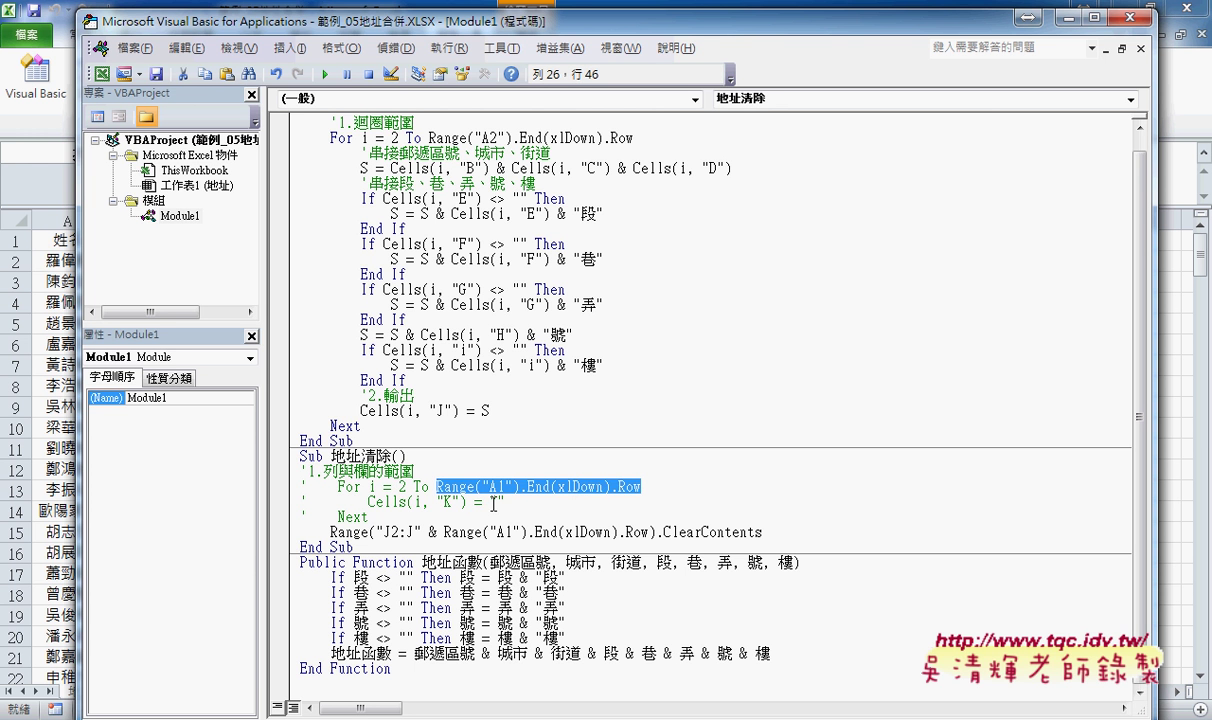
double_click(447, 502)
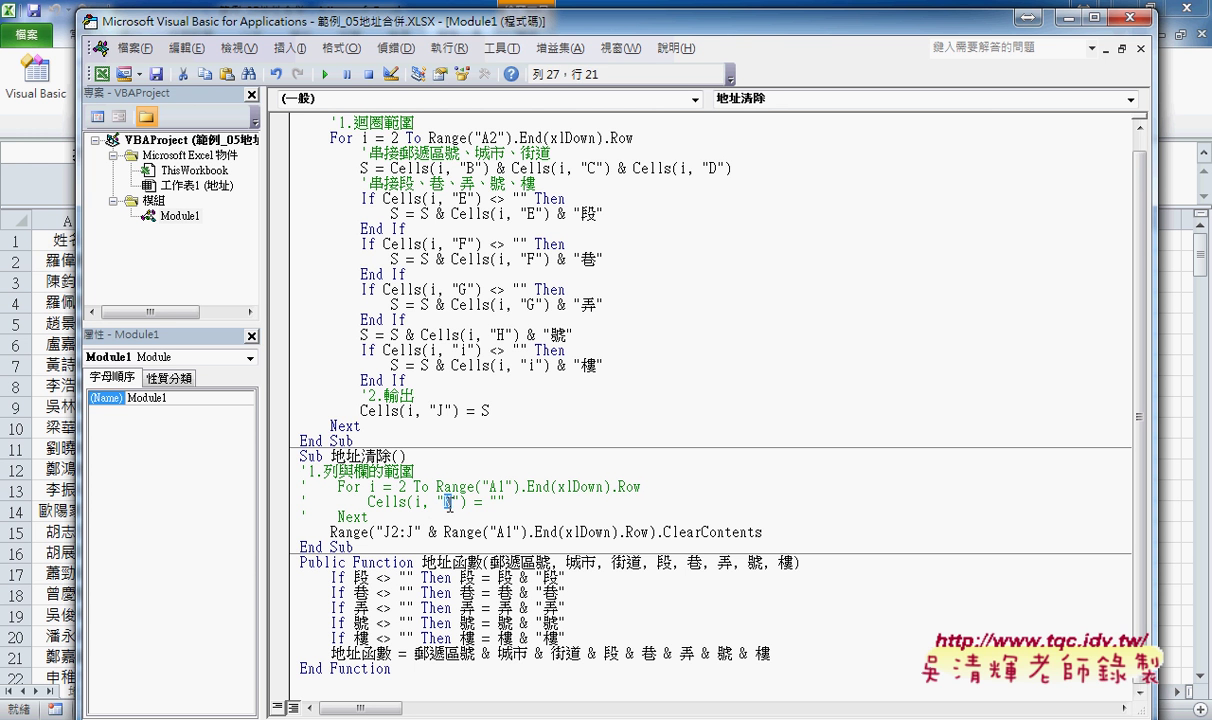
type("J")
mouse_move(368, 517)
left_mouse_down()
mouse_move(302, 502)
mouse_move(301, 487)
left_mouse_up()
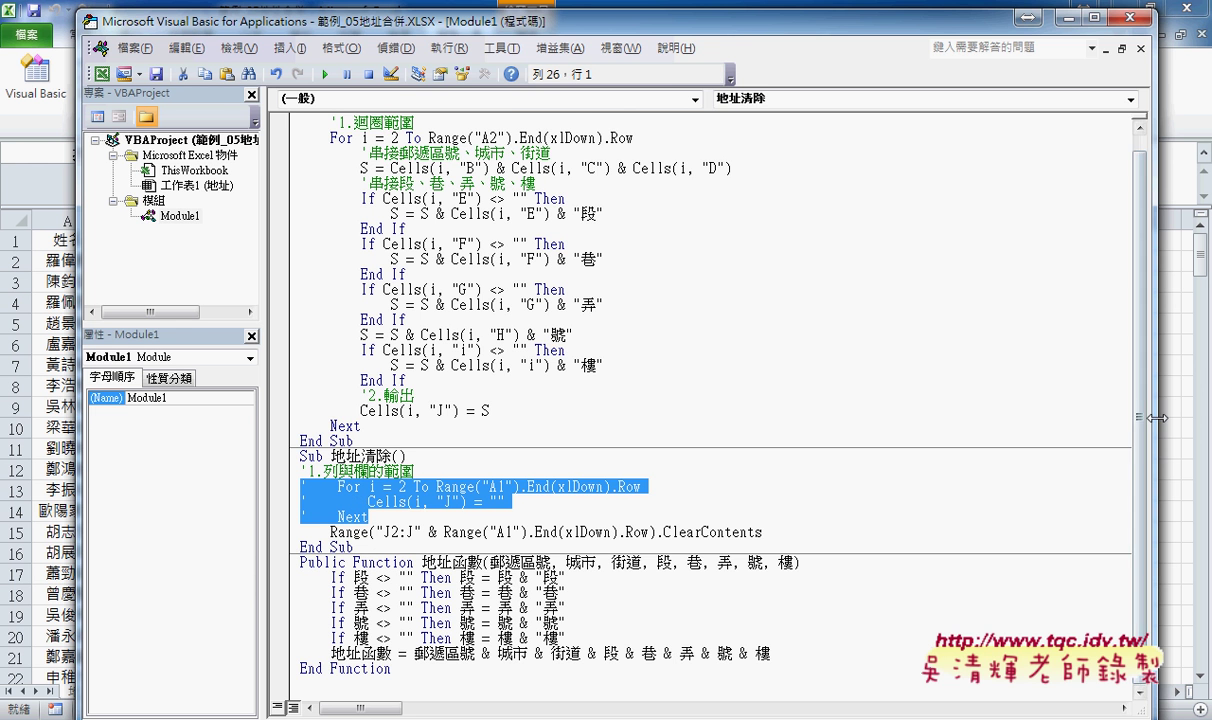
left_click(1094, 17)
- Narrow the code window to reveal the sheet and select J2
left_click_drag(800, 417, 487, 417)
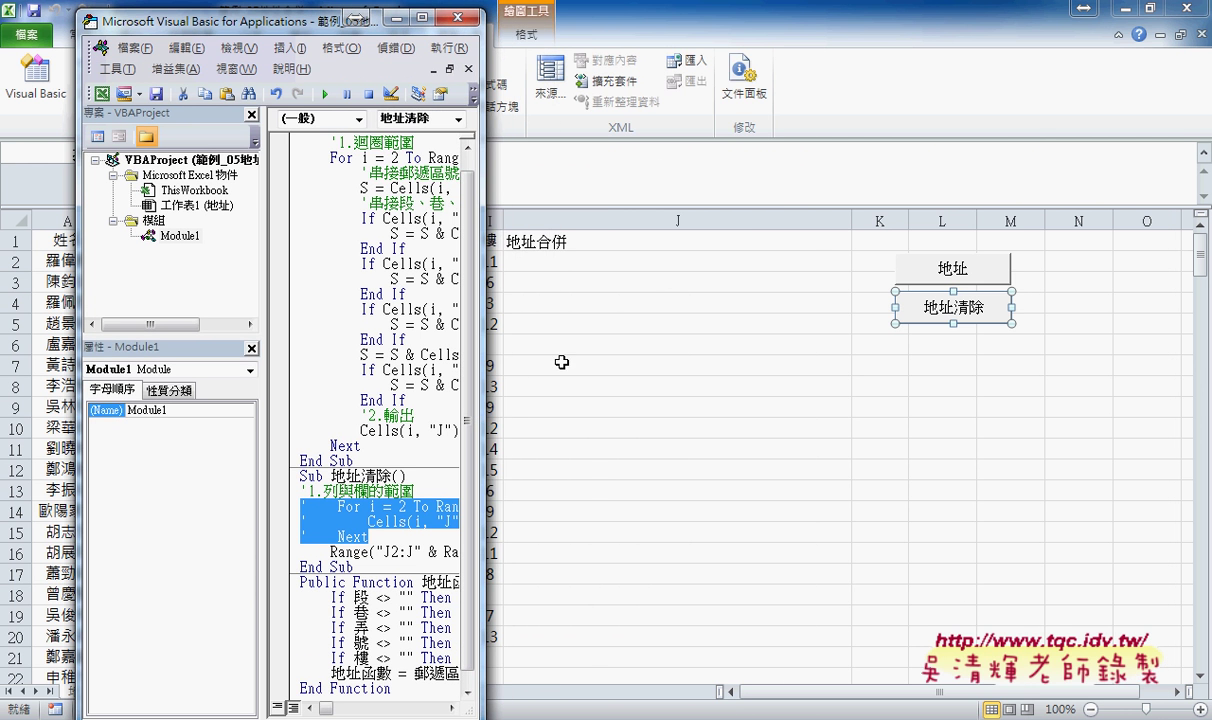
left_click_drag(651, 327, 549, 237)
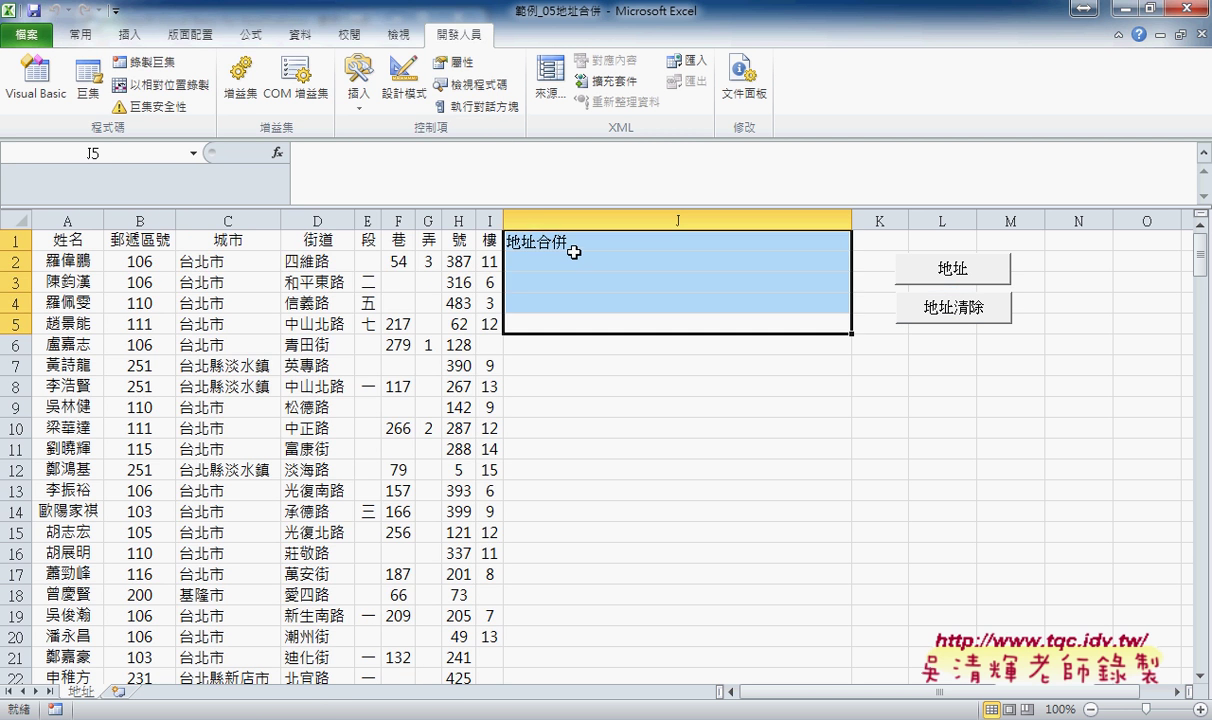
left_click(545, 262)
- Move and widen the code window, highlighting the Range J2:J clearing statement
left_click(36, 80)
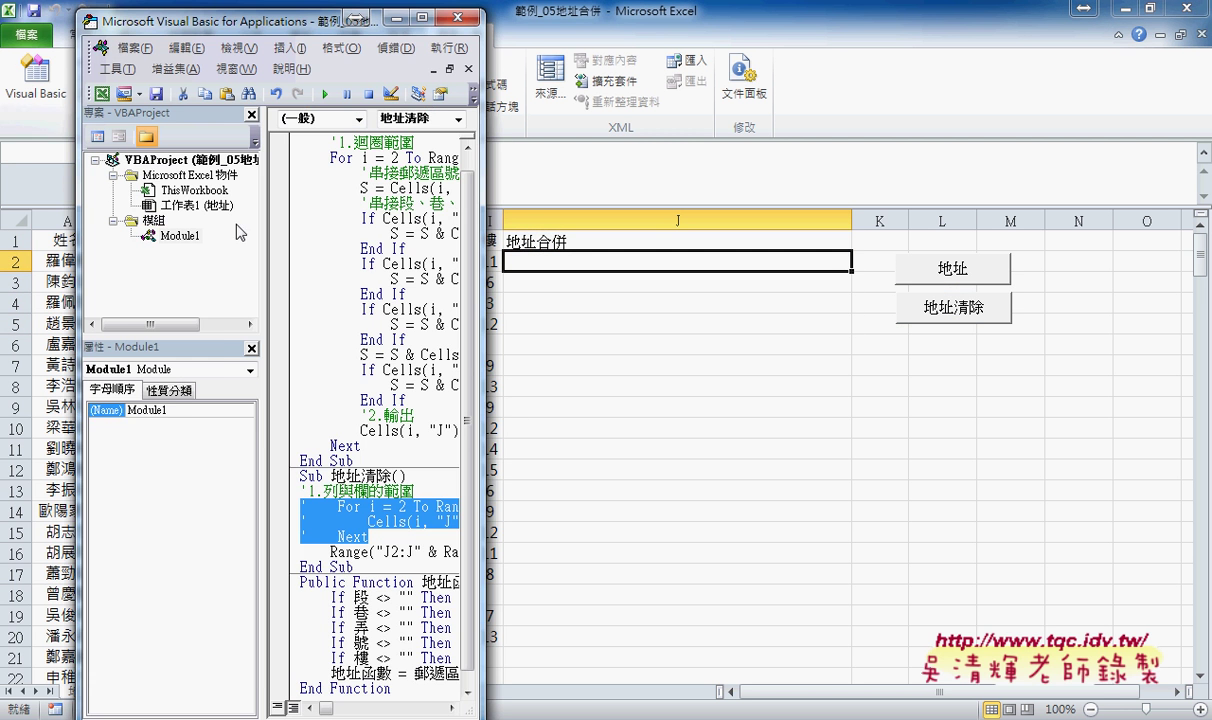
left_click_drag(252, 35, 167, 37)
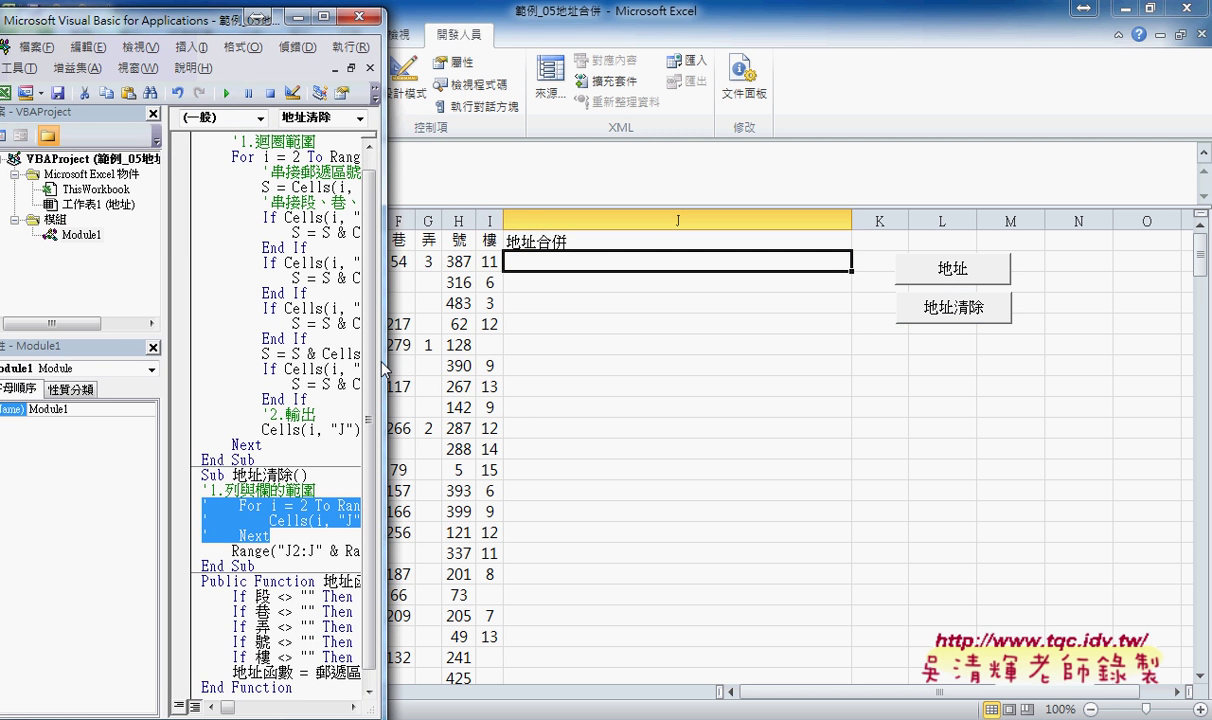
left_click_drag(381, 352, 462, 358)
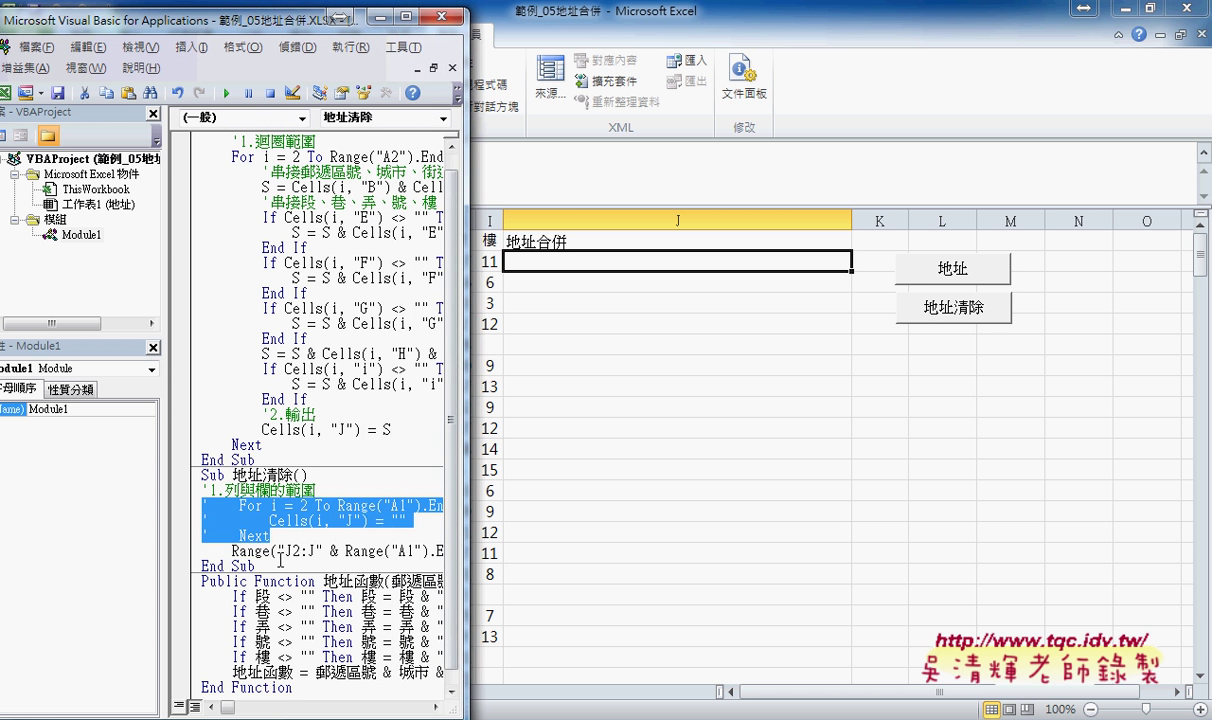
left_click(263, 525)
left_click_drag(241, 548, 296, 549)
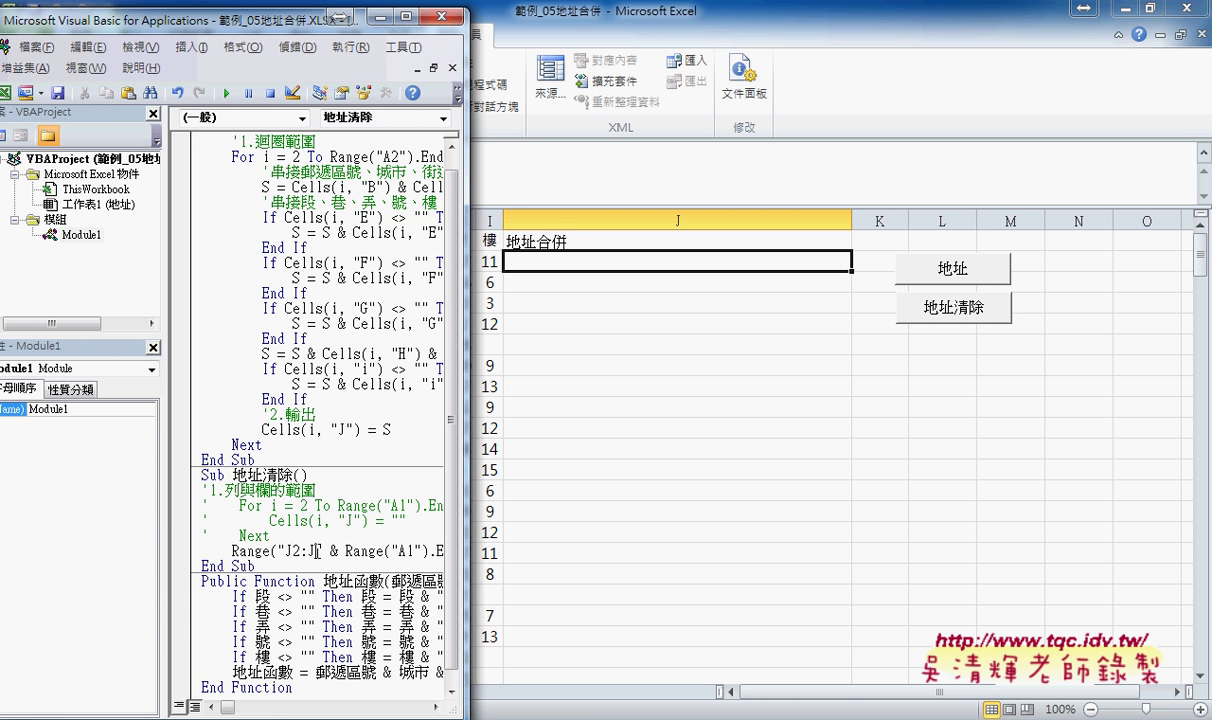
left_click_drag(285, 549, 315, 549)
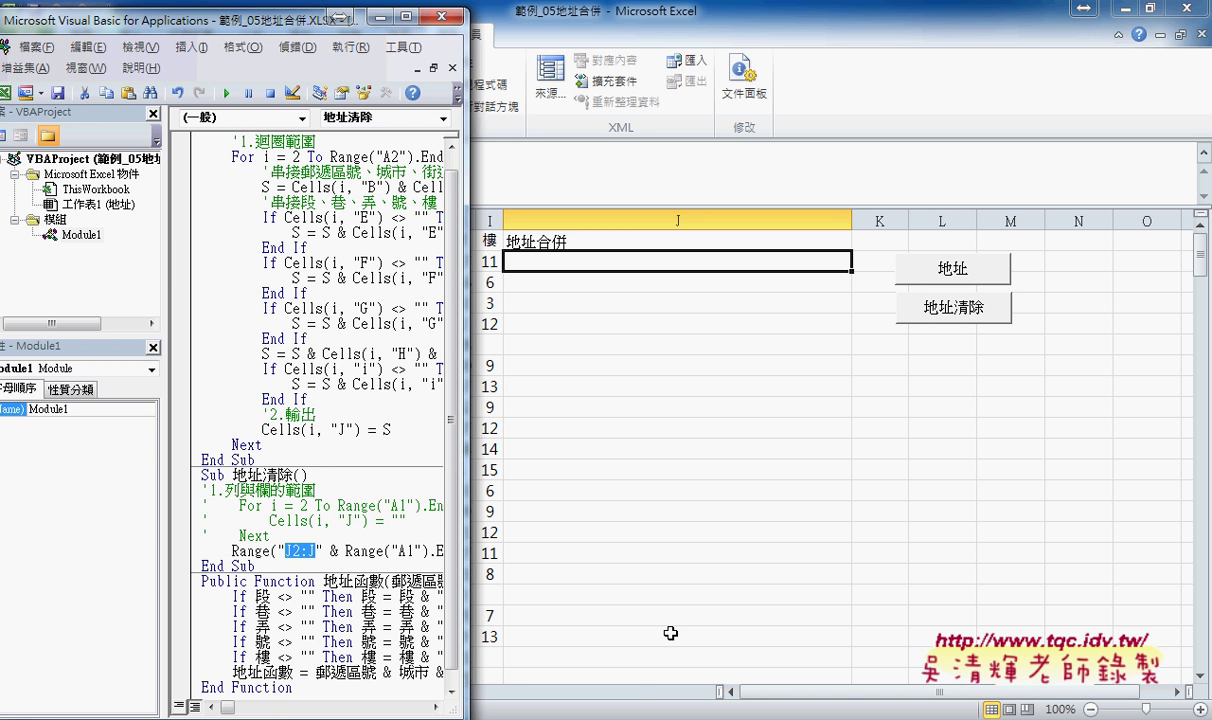
- Widen the VBA code window and select the end of the 地址清除 Range line
left_click_drag(464, 557, 739, 577)
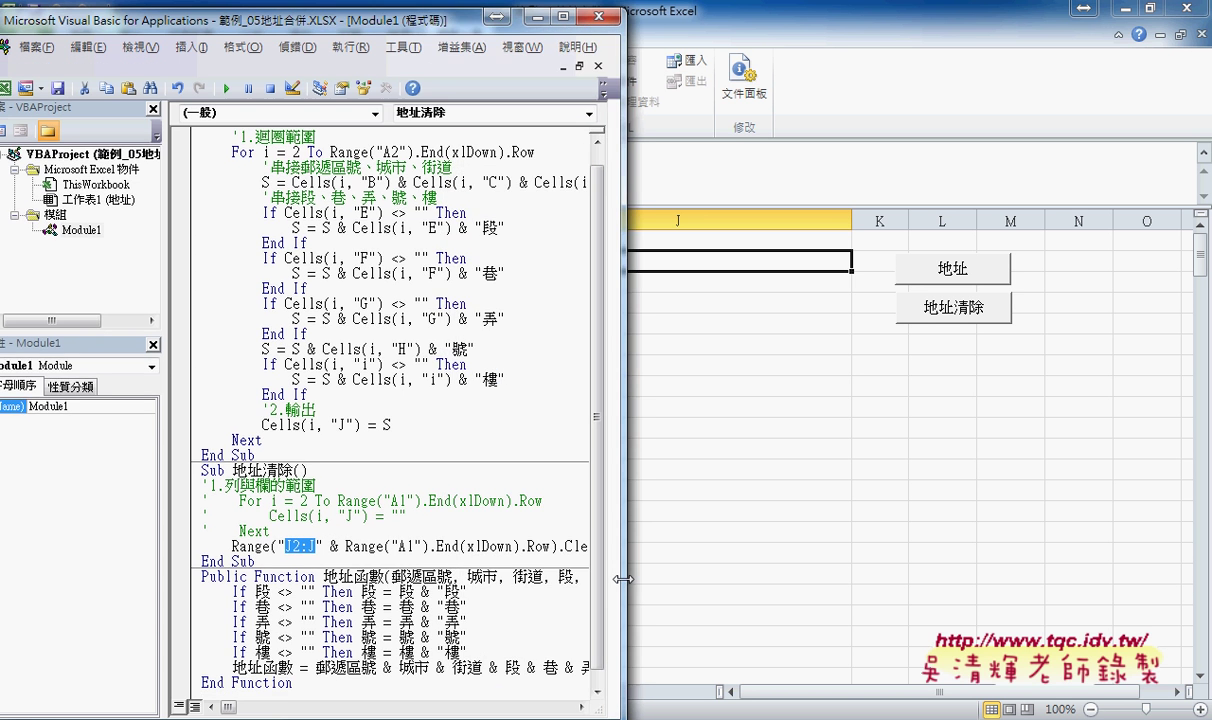
mouse_move(549, 530)
left_mouse_down()
mouse_move(313, 530)
mouse_move(553, 530)
left_mouse_up()
left_click(378, 530)
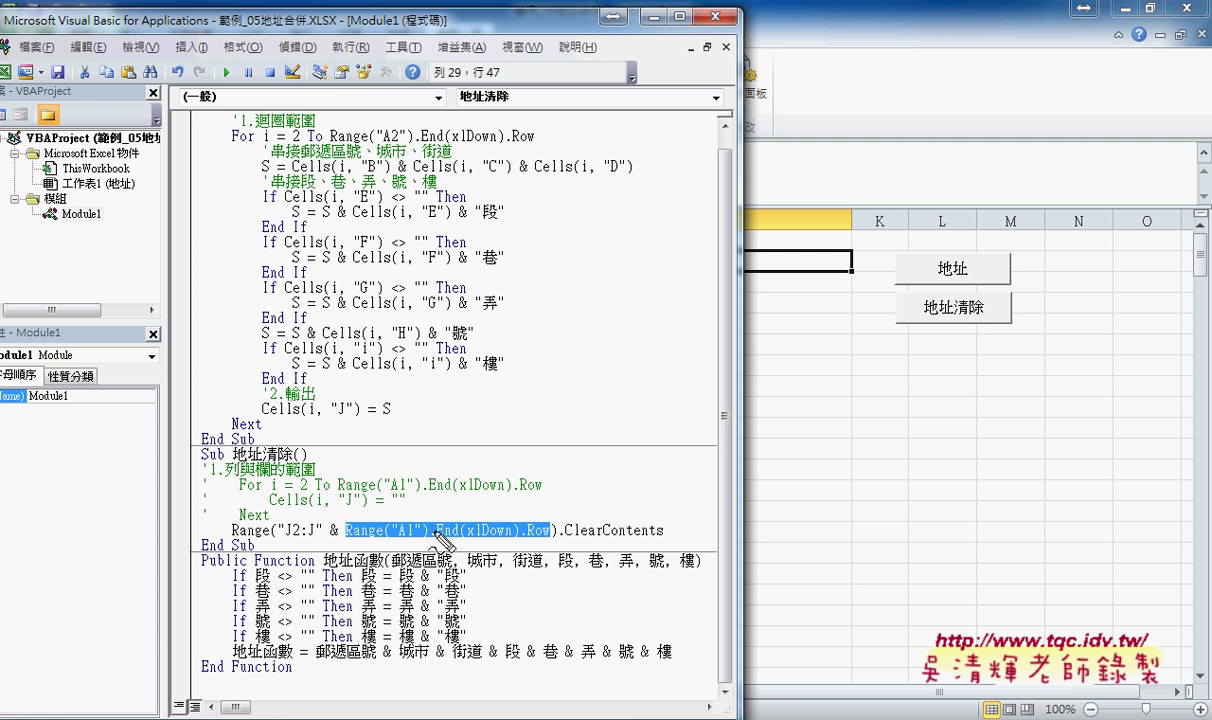
left_click_drag(367, 512, 322, 515)
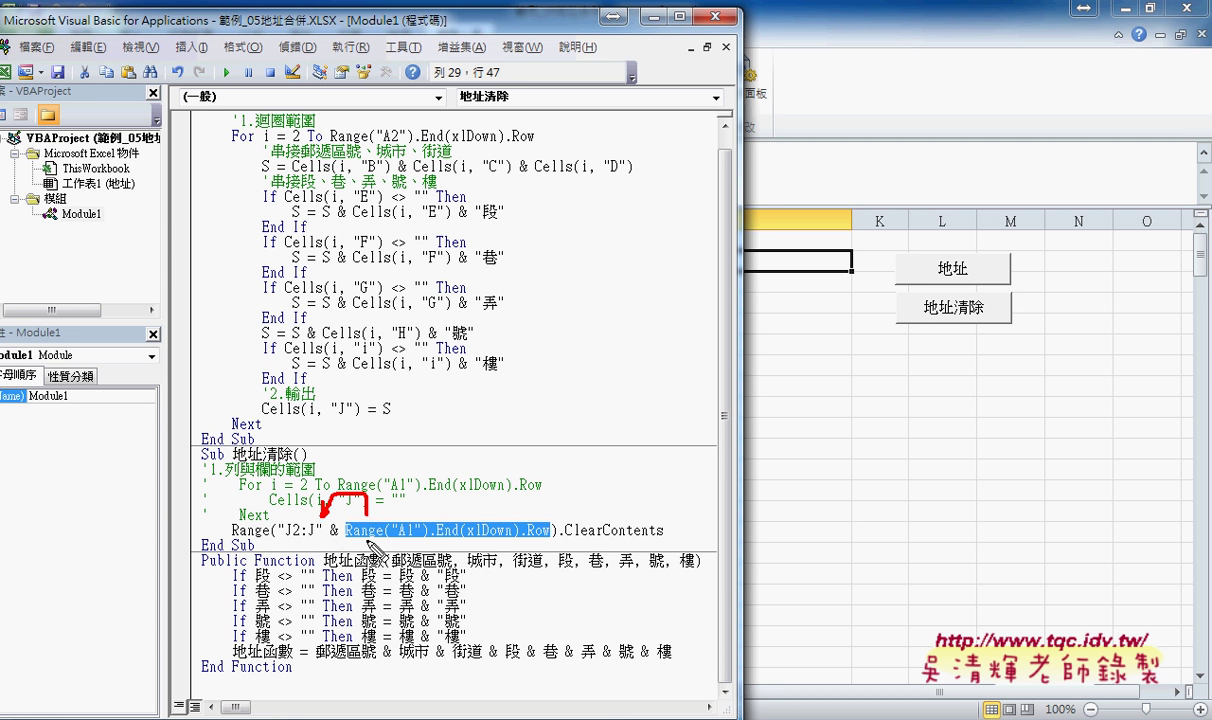
left_click_drag(345, 541, 665, 545)
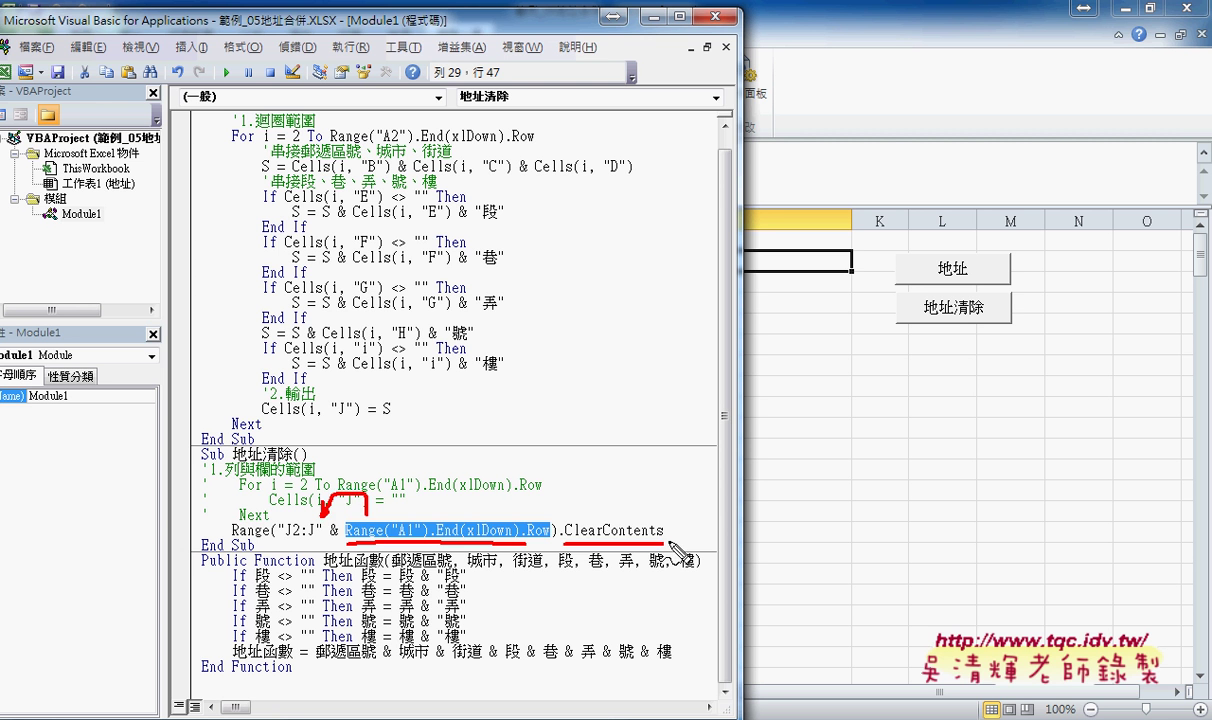
left_click_drag(664, 530, 560, 530)
- Retype .cl, finish the line with ClearContents from IntelliSense, and return to Excel
type(".")
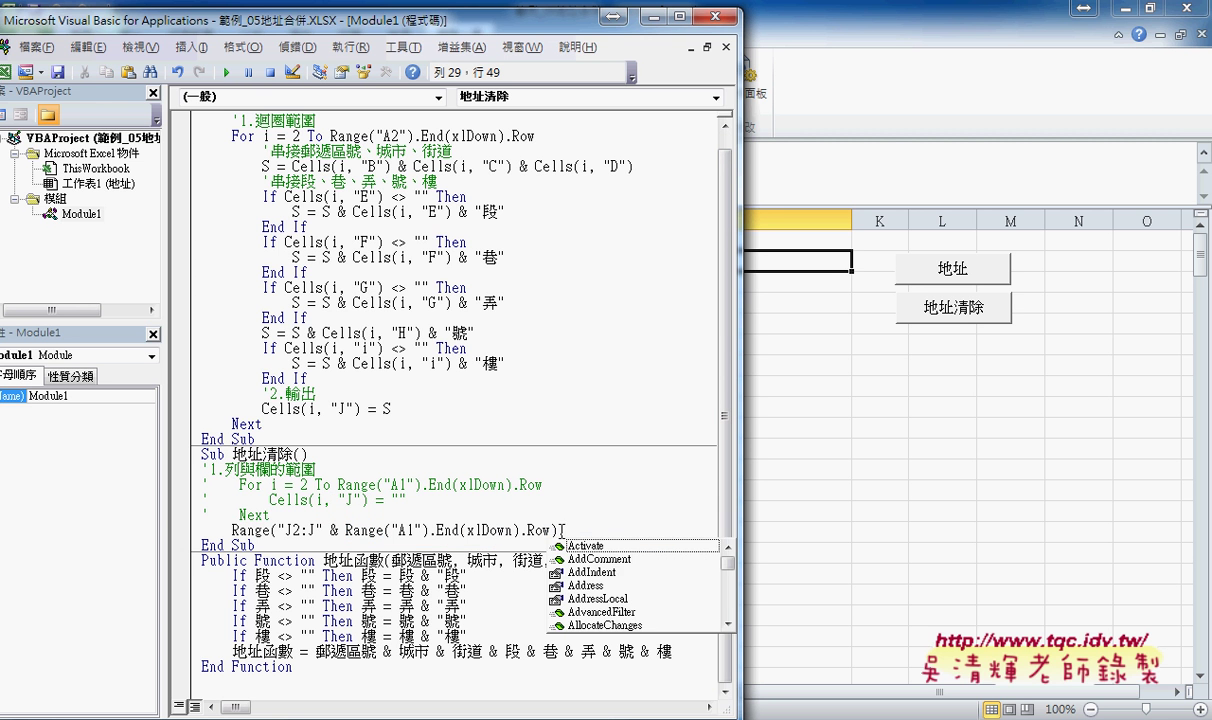
type("c")
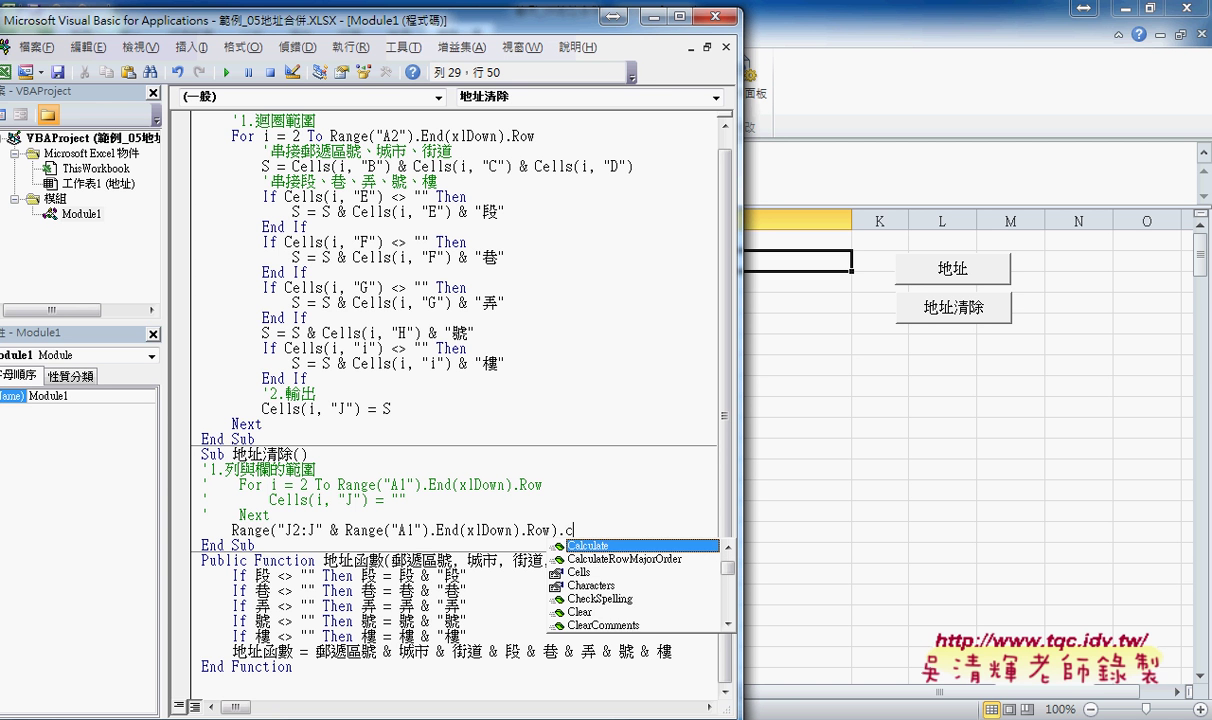
type("l")
key("Down")
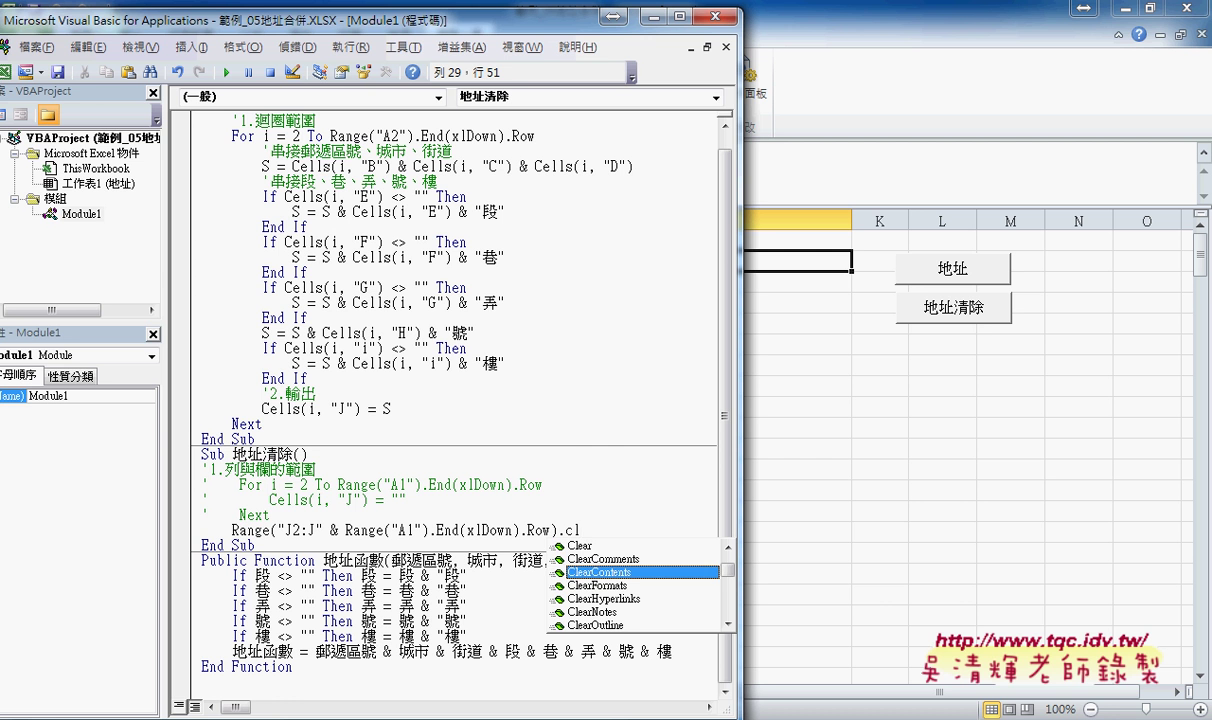
key("Up")
key("Up")
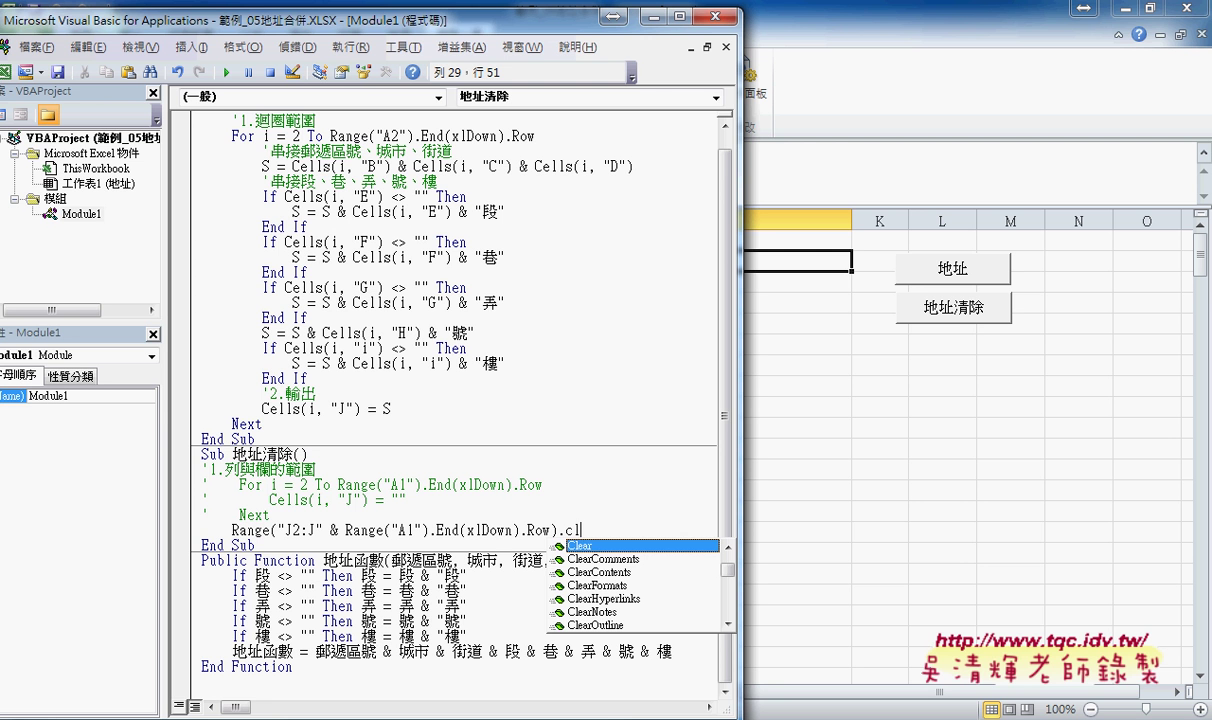
key("Down")
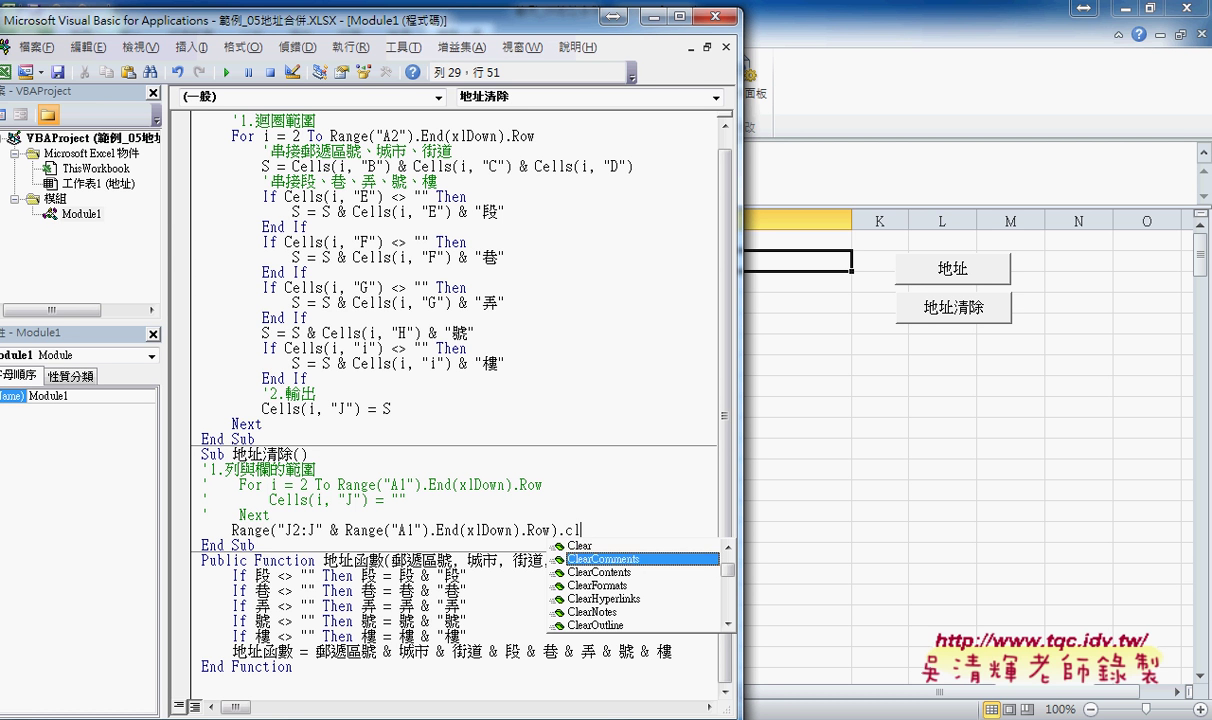
key("Down")
key("space")
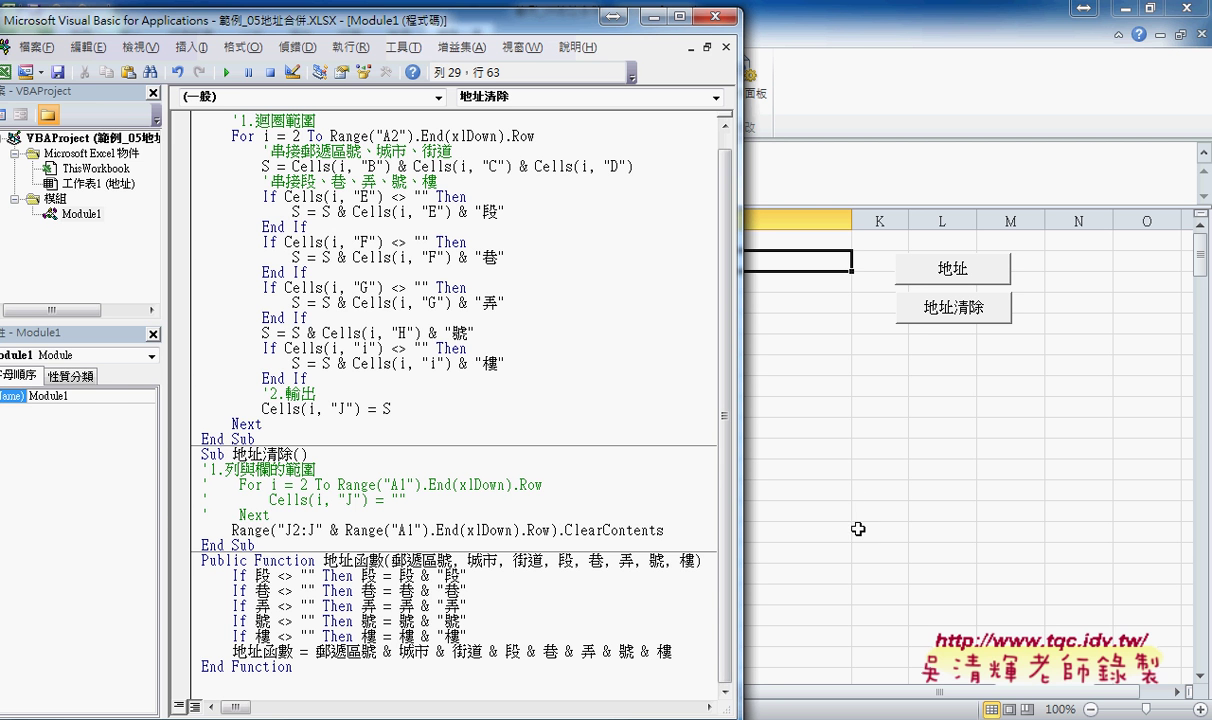
left_click(933, 510)
- Open and dismiss the 地址 button's options, then select cell J2
right_click(961, 274)
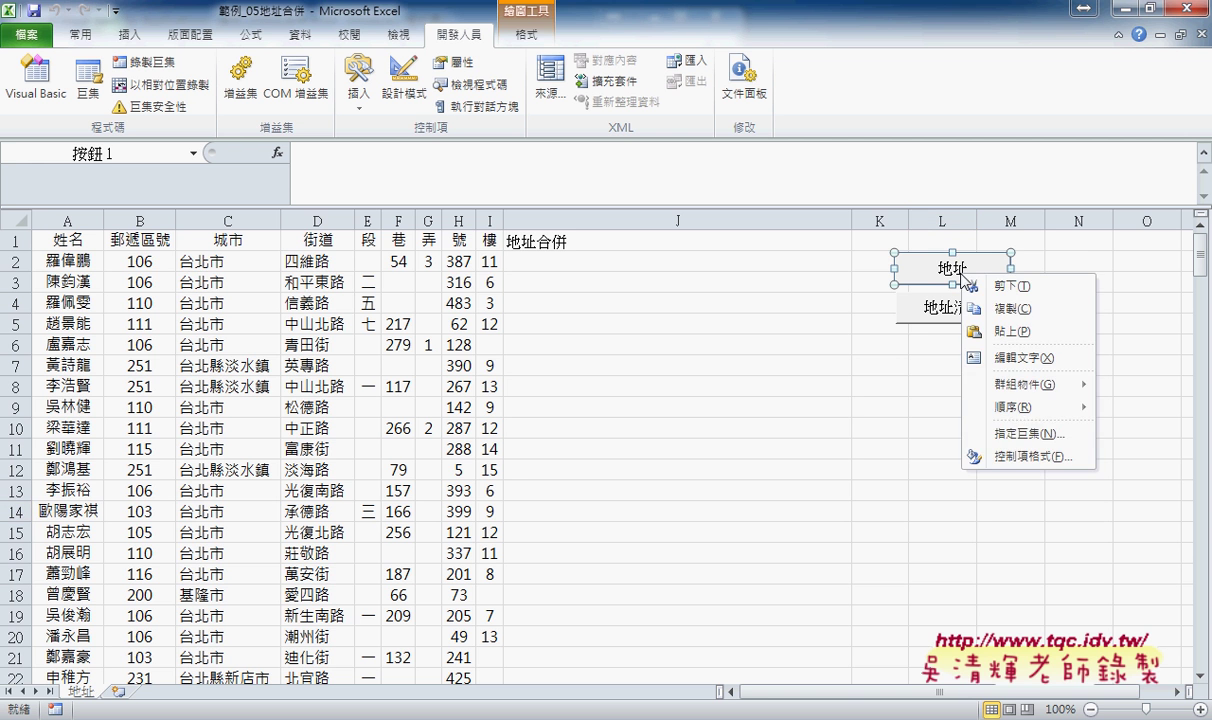
left_click(862, 393)
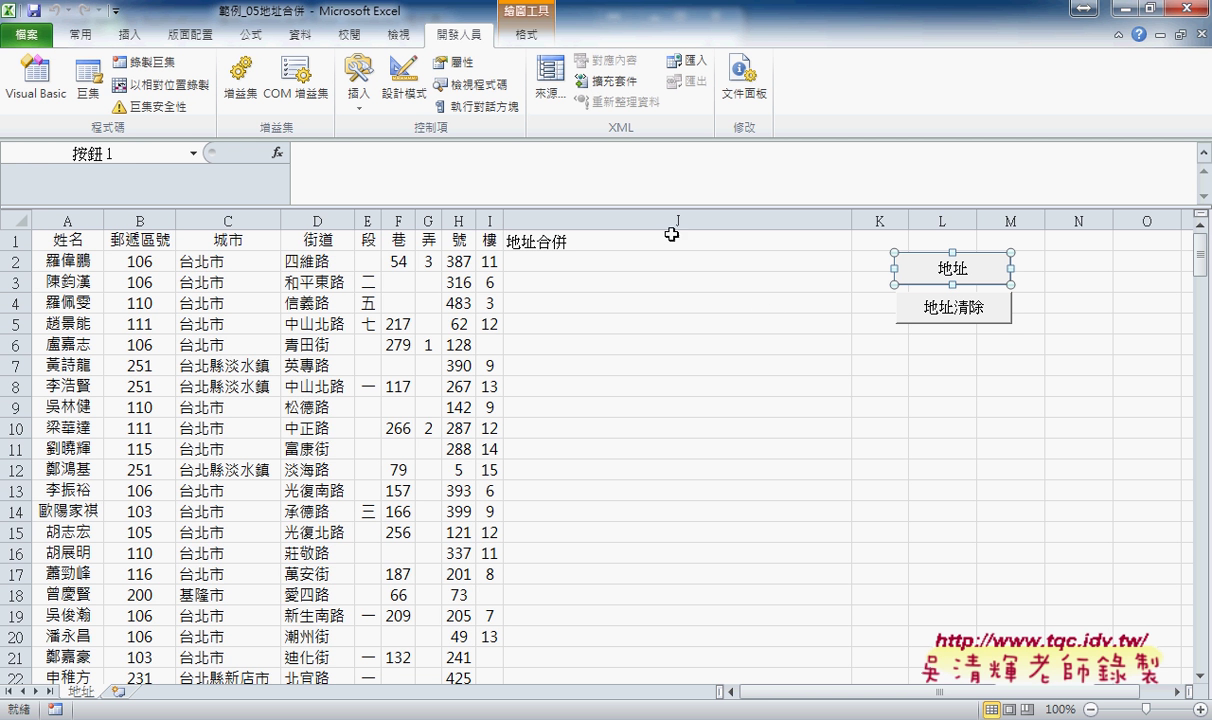
left_click(622, 302)
left_click(594, 262)
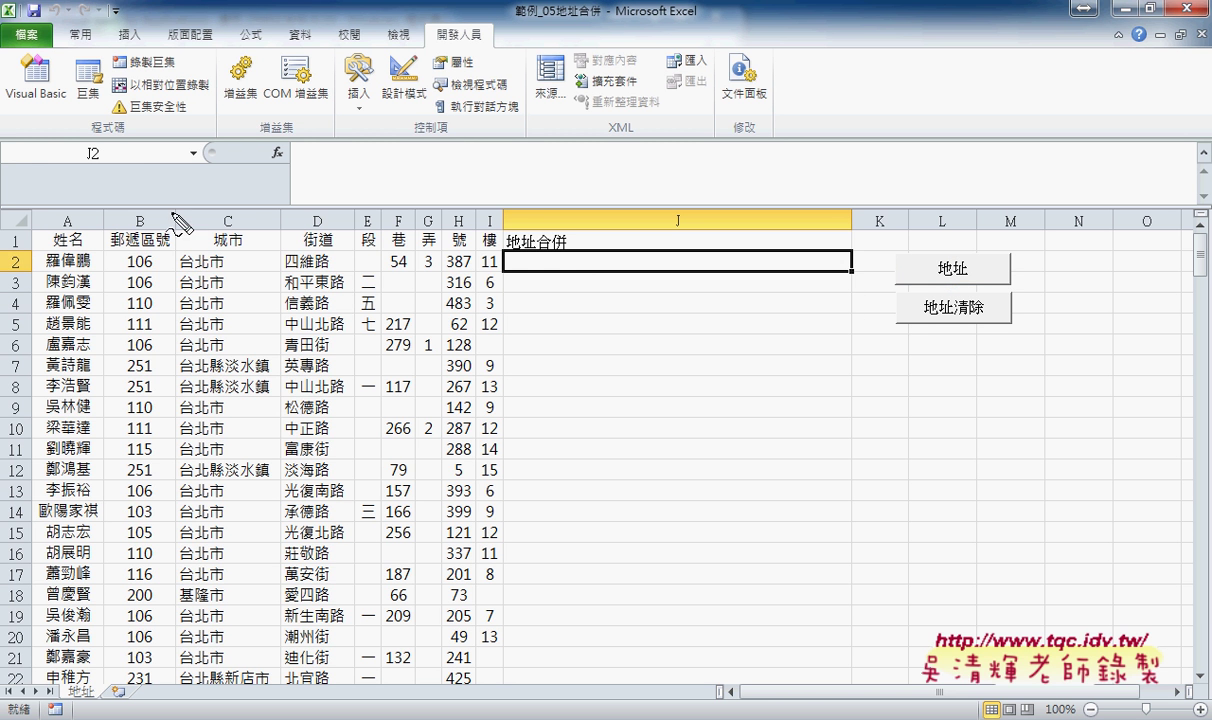
- Annotate row 2's address fields across to J2 with on-screen ink
mouse_move(28, 250)
left_mouse_down()
mouse_move(61, 366)
mouse_move(88, 337)
left_mouse_up()
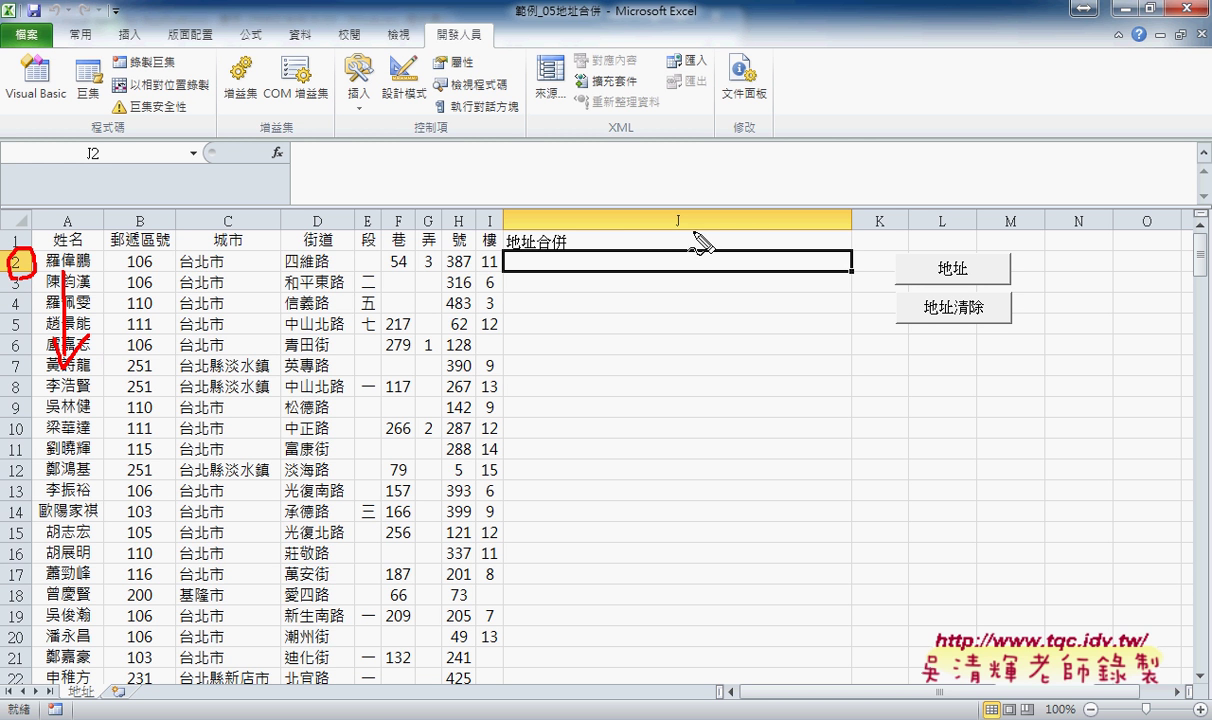
mouse_move(675, 238)
left_mouse_down()
mouse_move(660, 203)
mouse_move(700, 232)
left_mouse_up()
mouse_move(588, 141)
left_mouse_down()
mouse_move(637, 157)
mouse_move(652, 190)
mouse_move(665, 173)
left_mouse_up()
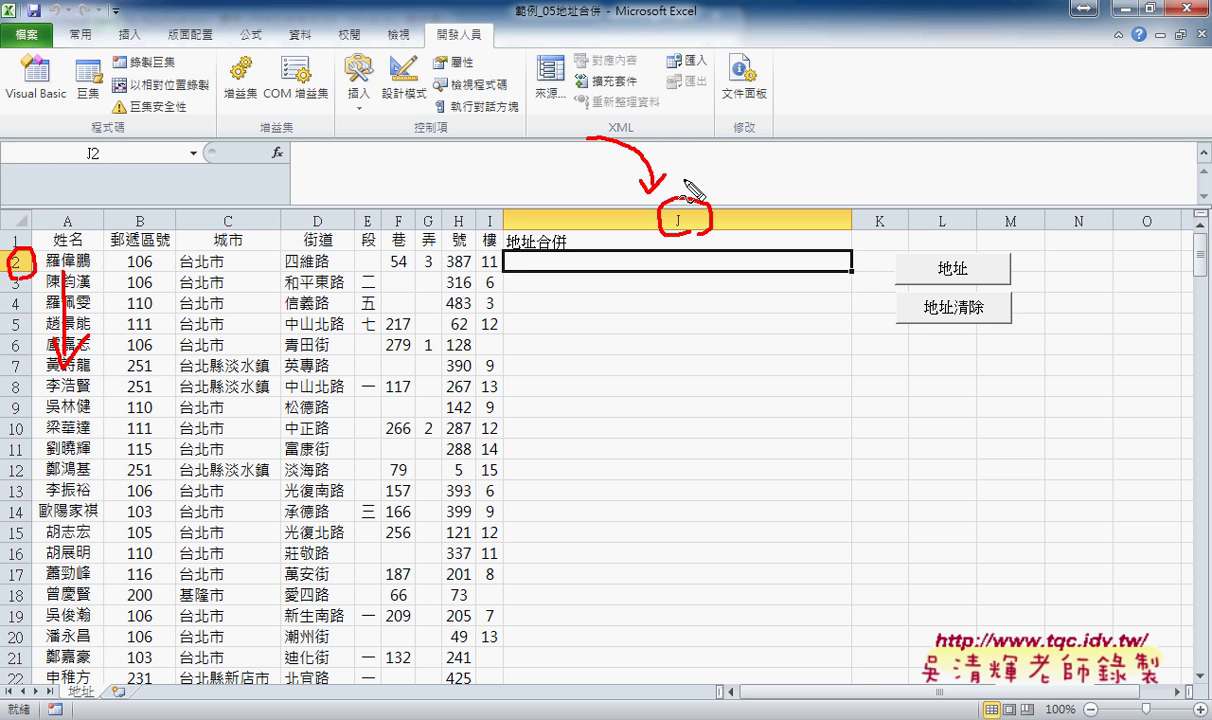
mouse_move(113, 250)
left_mouse_down()
mouse_move(106, 275)
mouse_move(448, 251)
mouse_move(490, 251)
mouse_move(500, 272)
left_mouse_up()
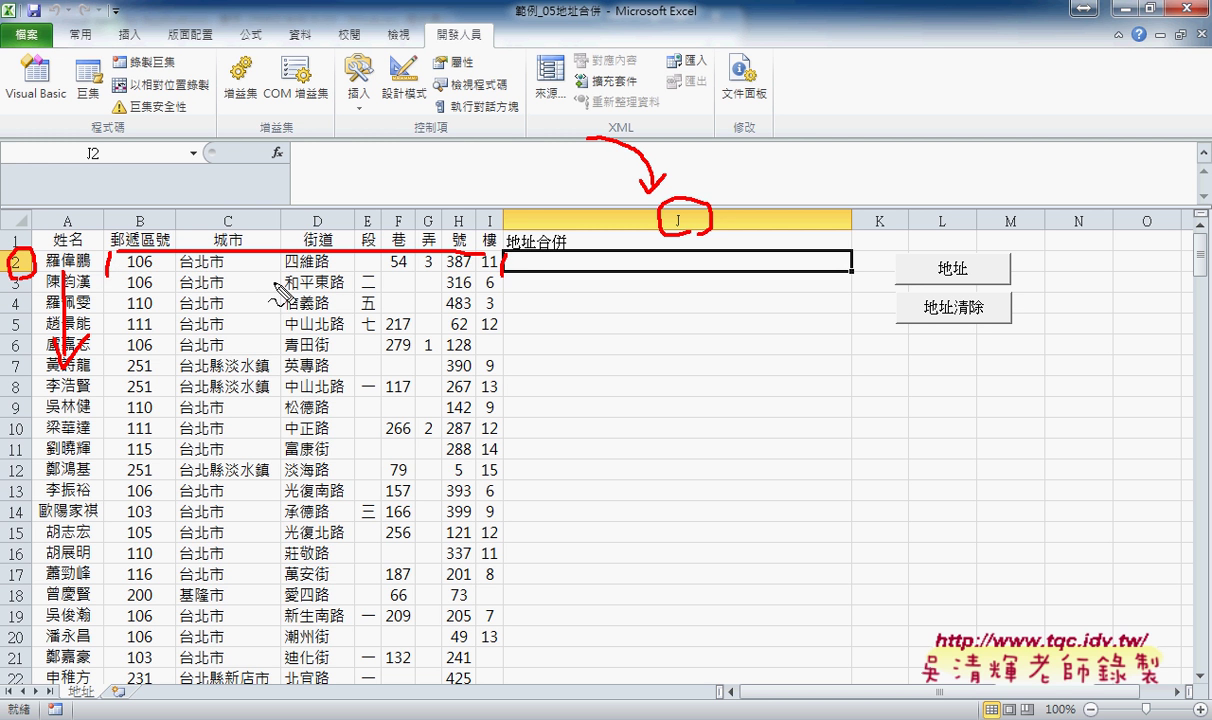
left_click_drag(113, 273, 458, 282)
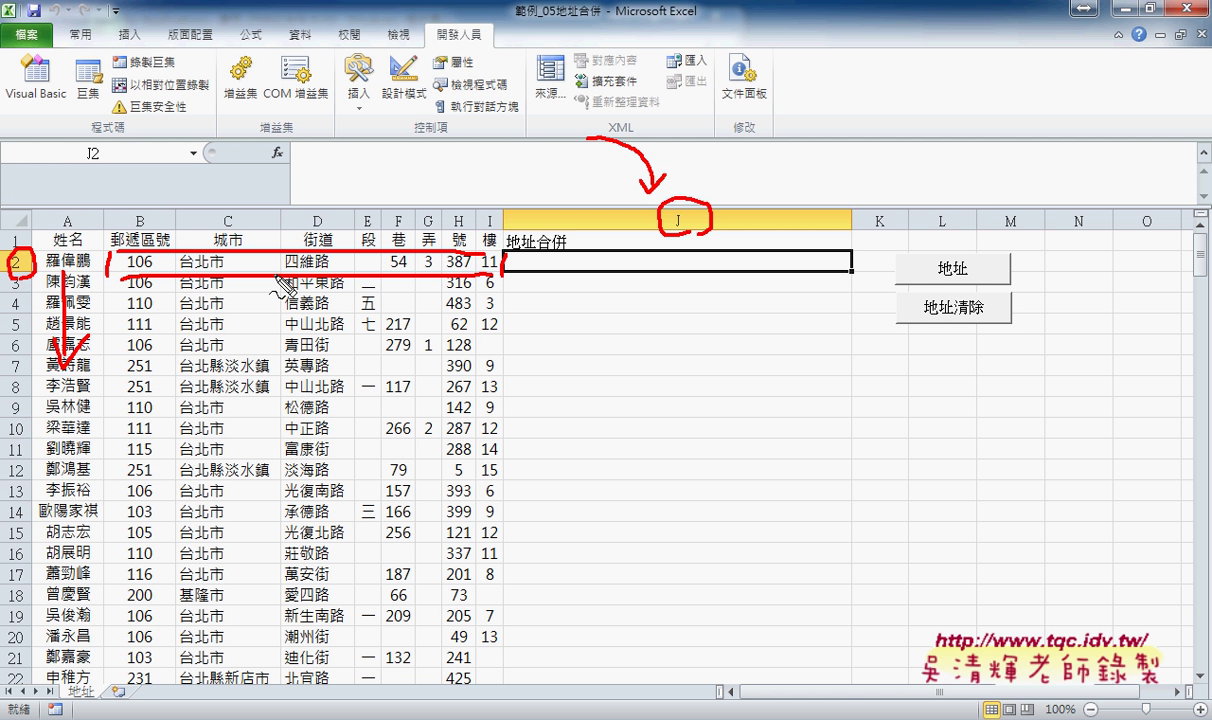
- Write 'S =' and 'If' as on-screen notes, then clear all the ink
left_click_drag(322, 106, 266, 152)
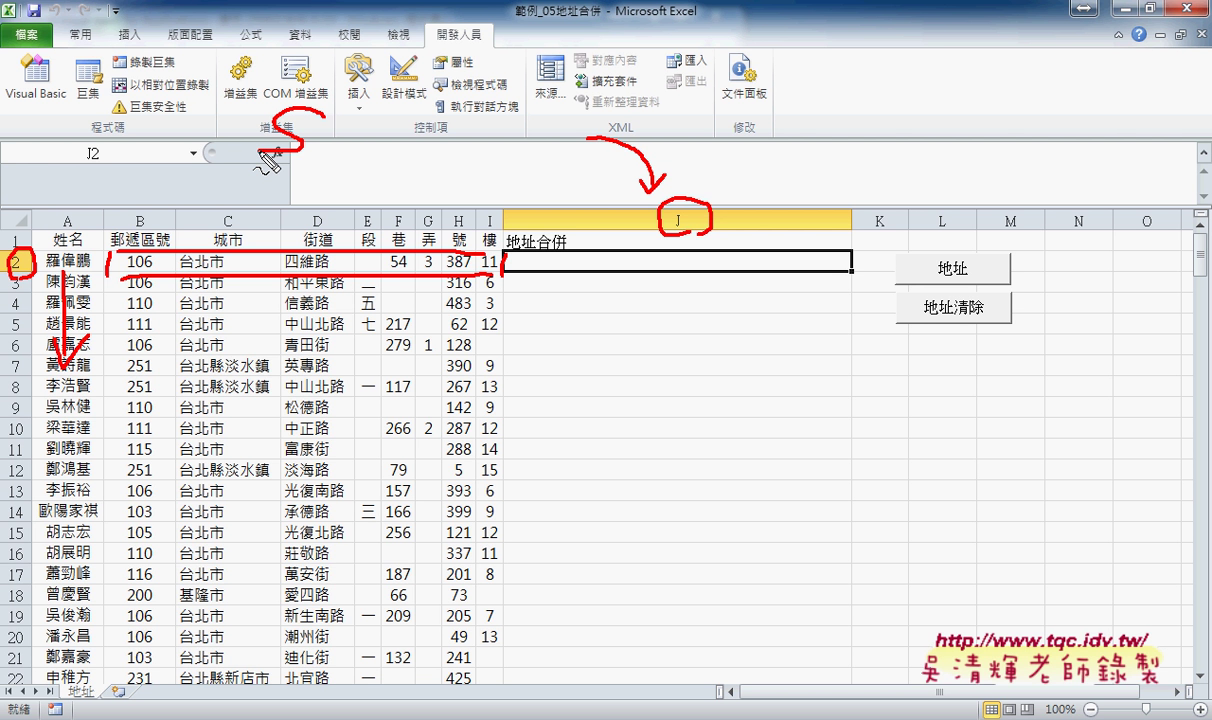
left_click_drag(314, 128, 342, 131)
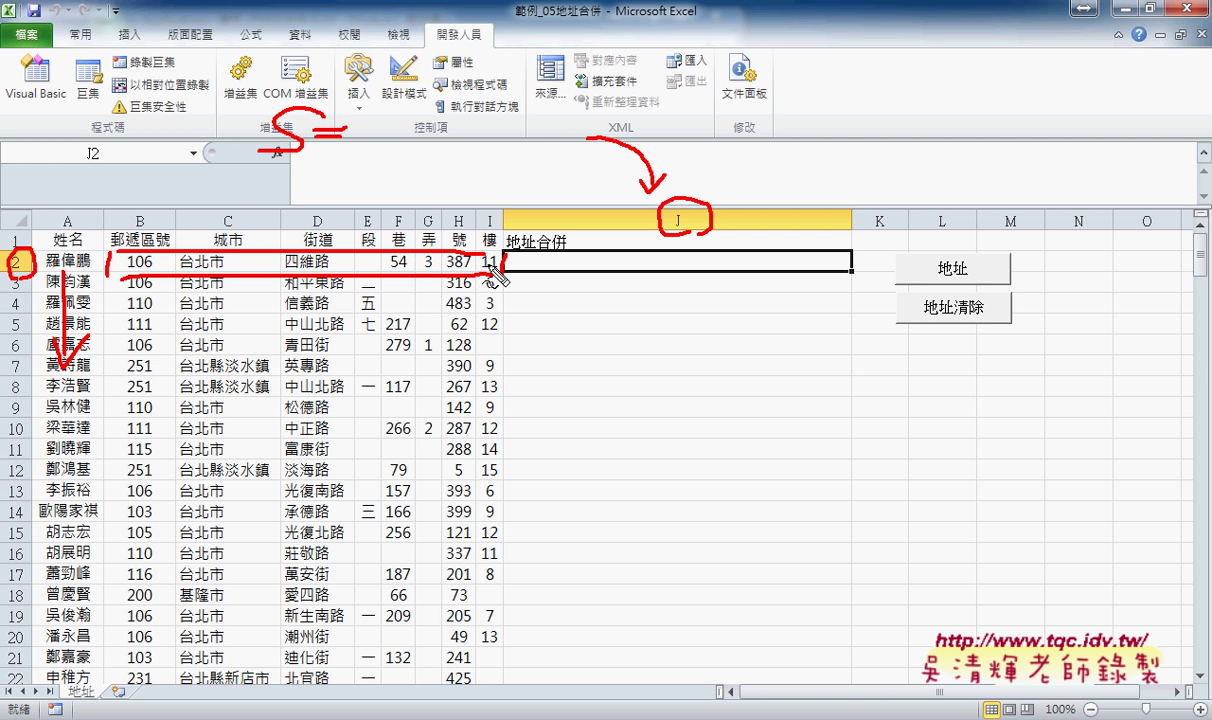
left_click_drag(409, 149, 436, 147)
mouse_move(426, 149)
left_mouse_down()
mouse_move(424, 186)
mouse_move(438, 186)
left_mouse_up()
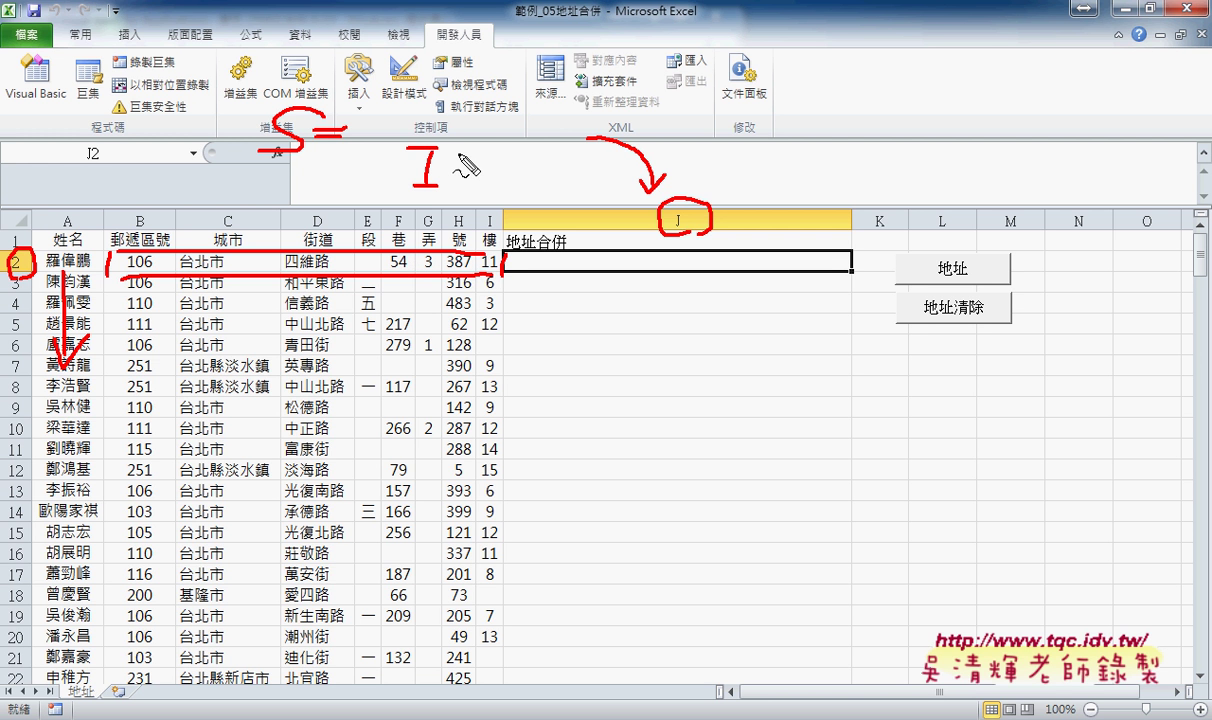
mouse_move(460, 138)
left_mouse_down()
mouse_move(450, 188)
mouse_move(458, 158)
left_mouse_up()
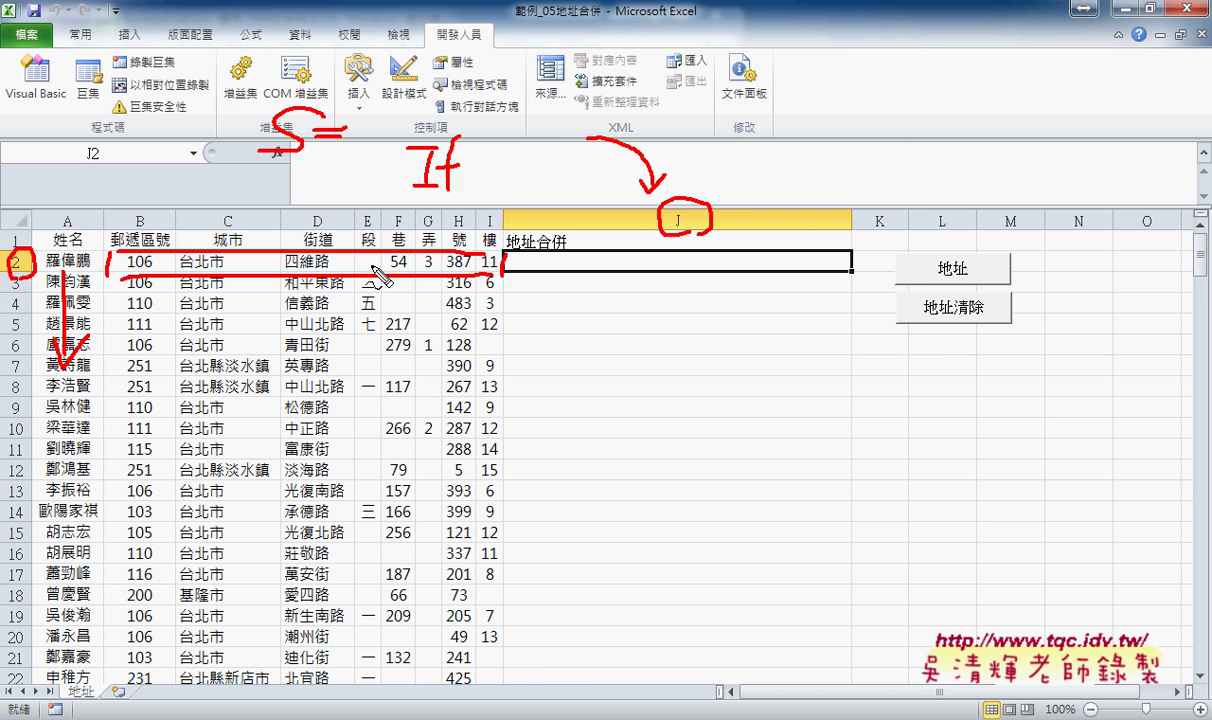
key("Escape")
- Open the 地址 button's assigned macro for editing via 指定巨集 and widen the editor
right_click(947, 266)
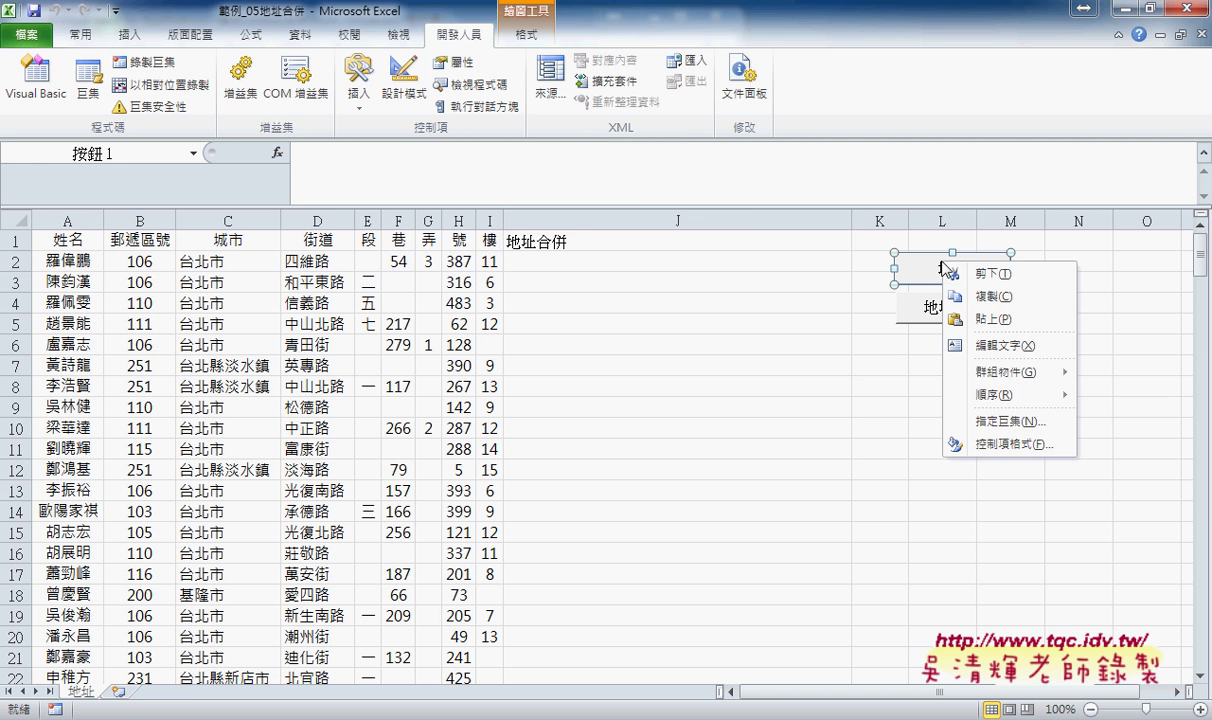
left_click(1010, 421)
left_click(1145, 304)
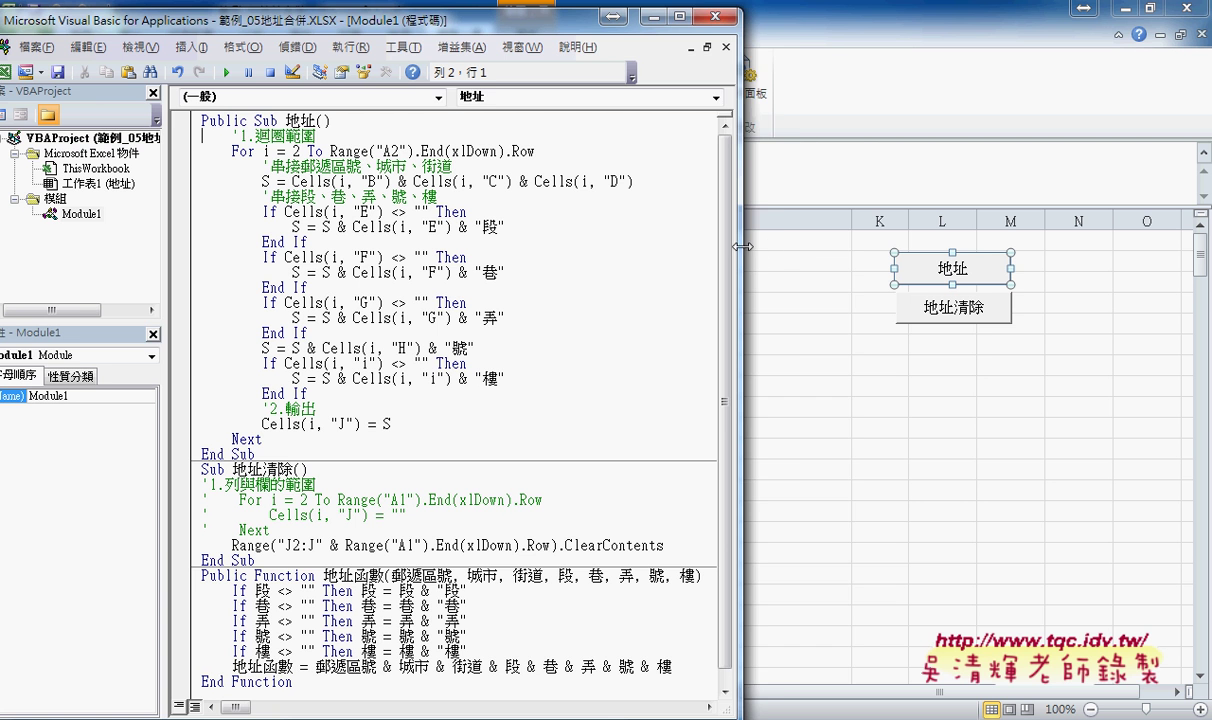
left_click_drag(742, 236, 871, 250)
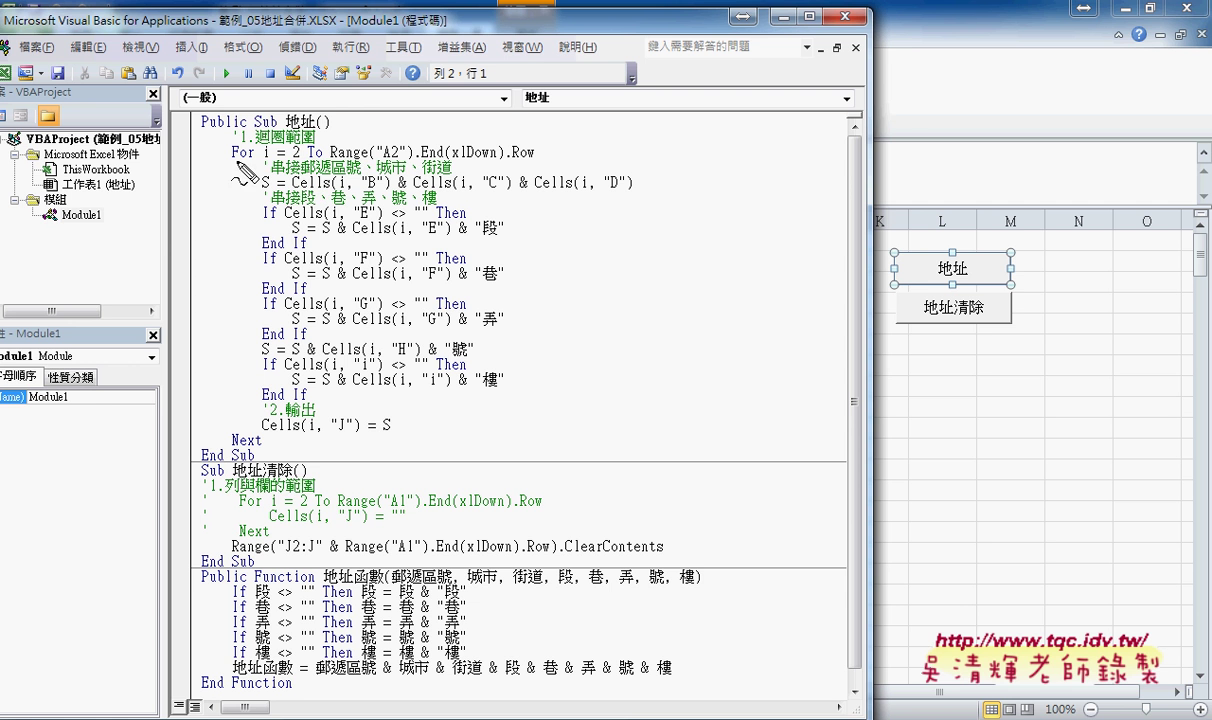
- Mark the loop's start and end, clear the marks, and move the editor right beside the sheet
left_click_drag(226, 166, 306, 160)
left_click_drag(220, 451, 262, 451)
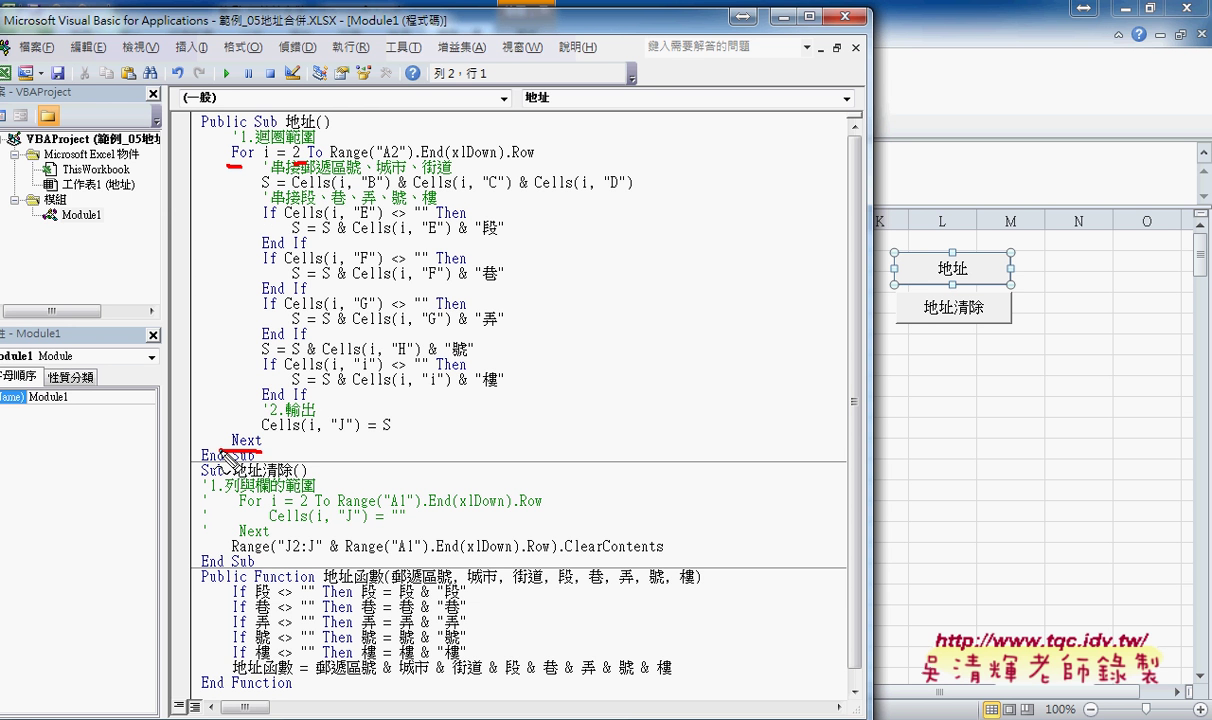
left_click_drag(263, 200, 272, 190)
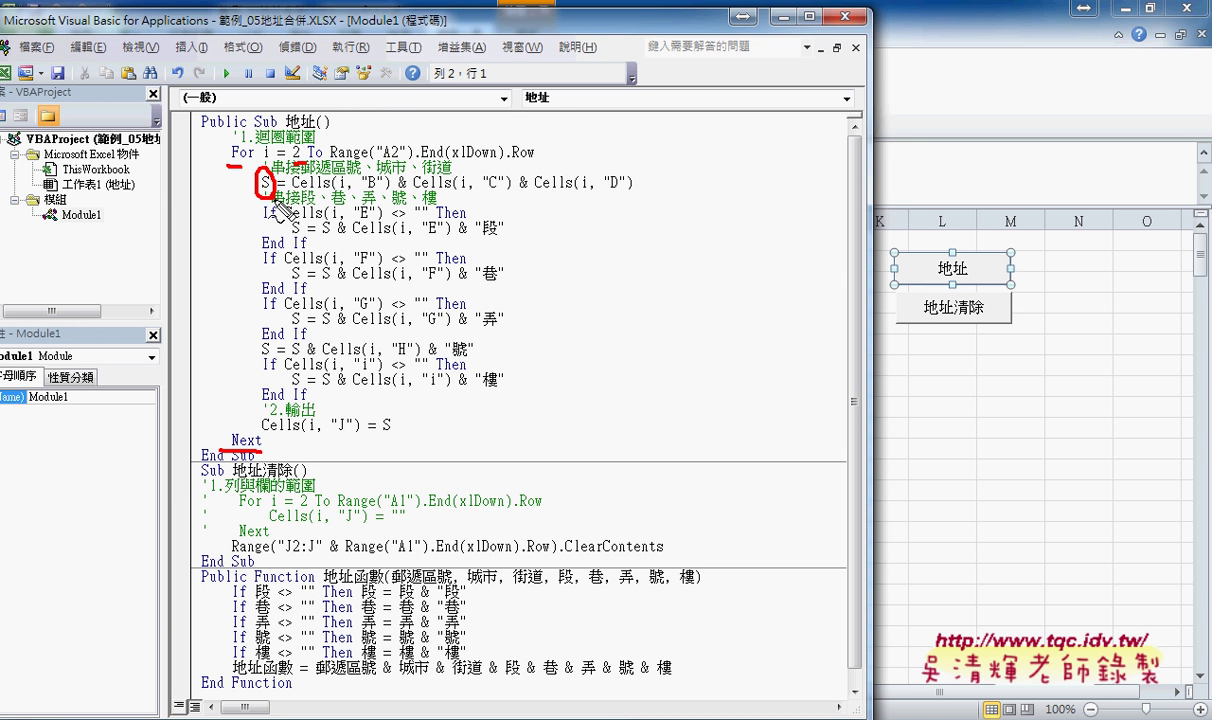
key("Escape")
left_click_drag(350, 20, 623, 22)
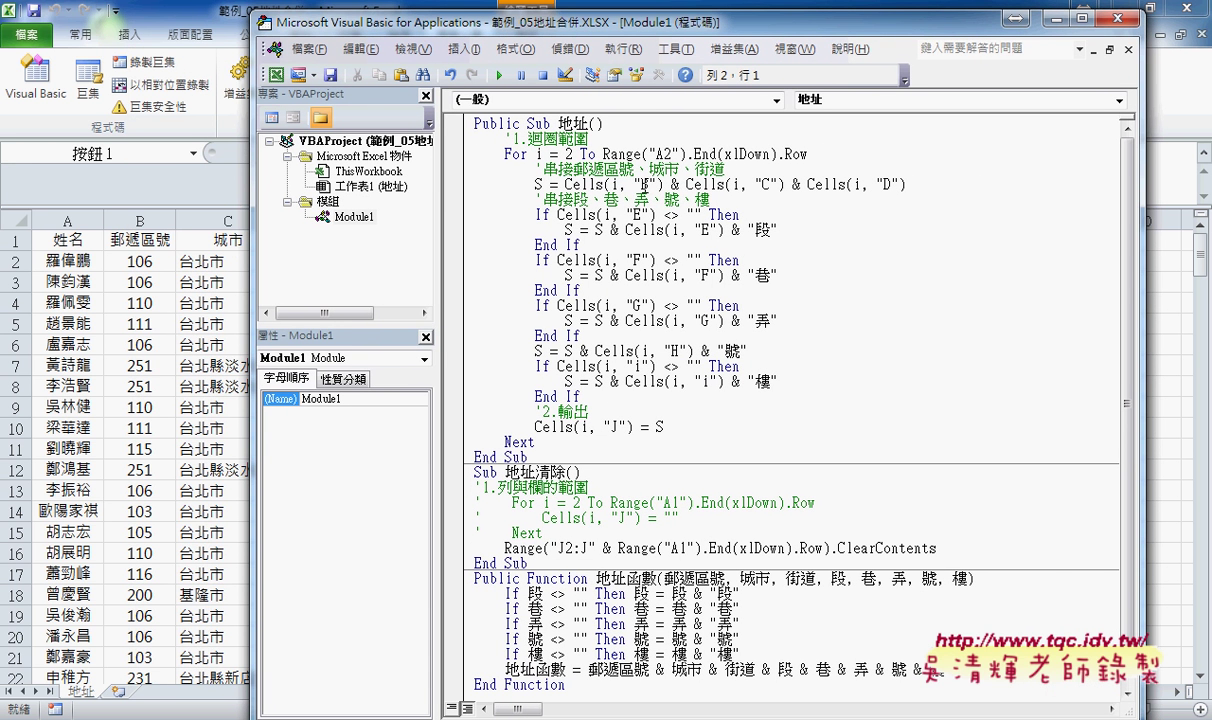
left_click_drag(566, 184, 662, 184)
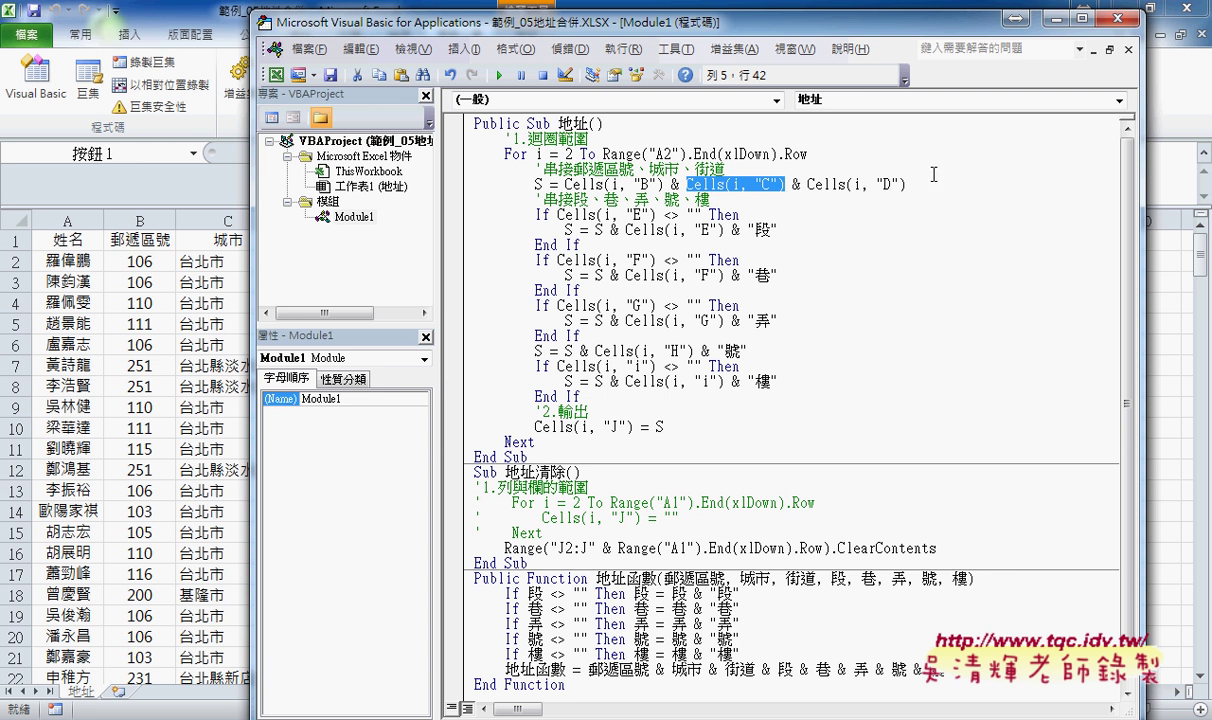
left_click_drag(906, 184, 566, 184)
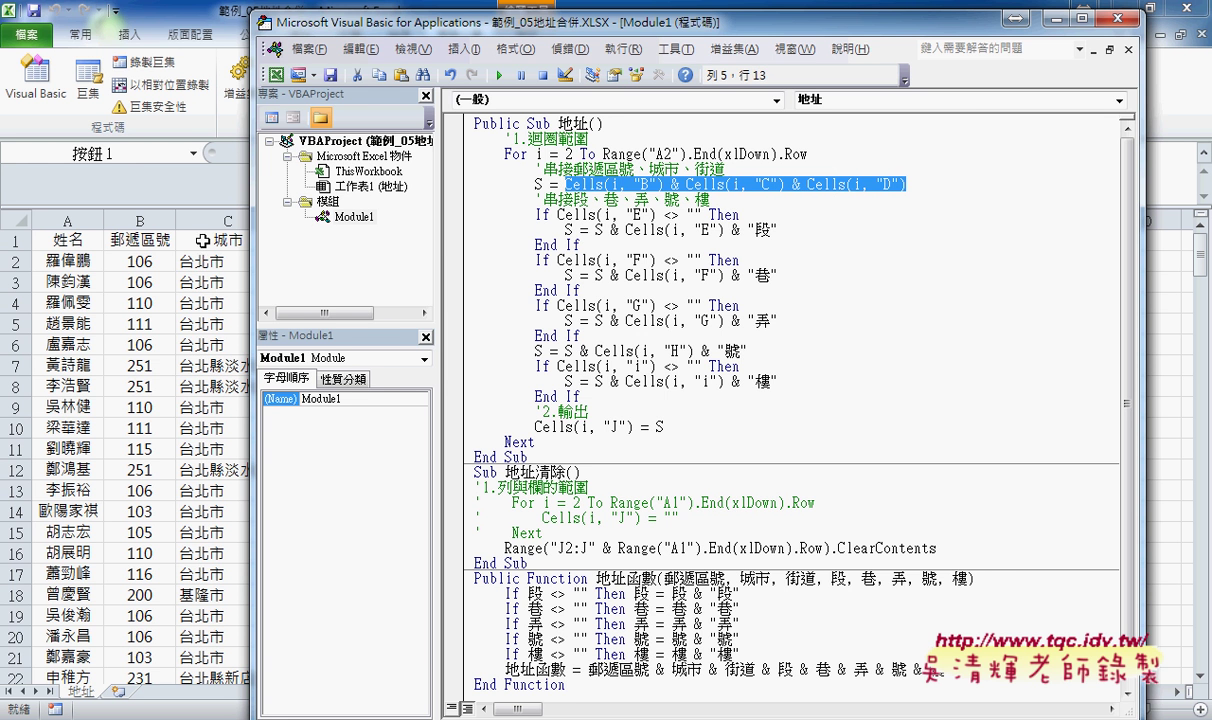
left_click_drag(249, 166, 376, 176)
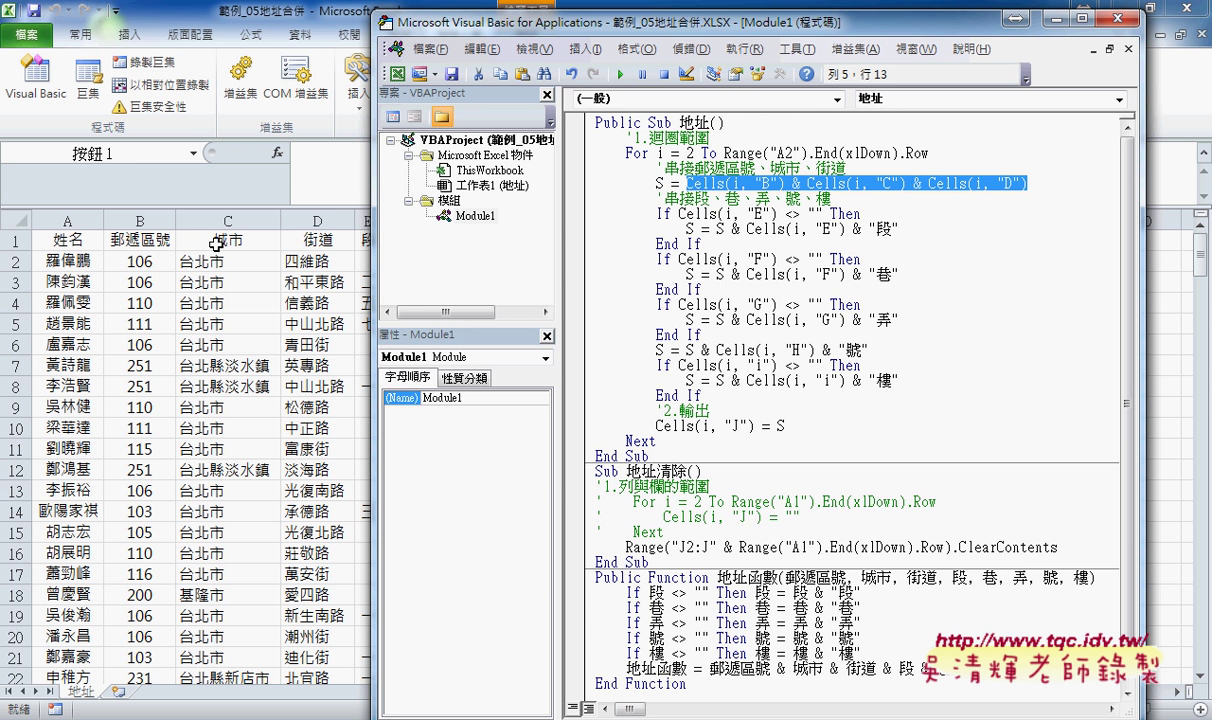
left_click_drag(376, 236, 415, 236)
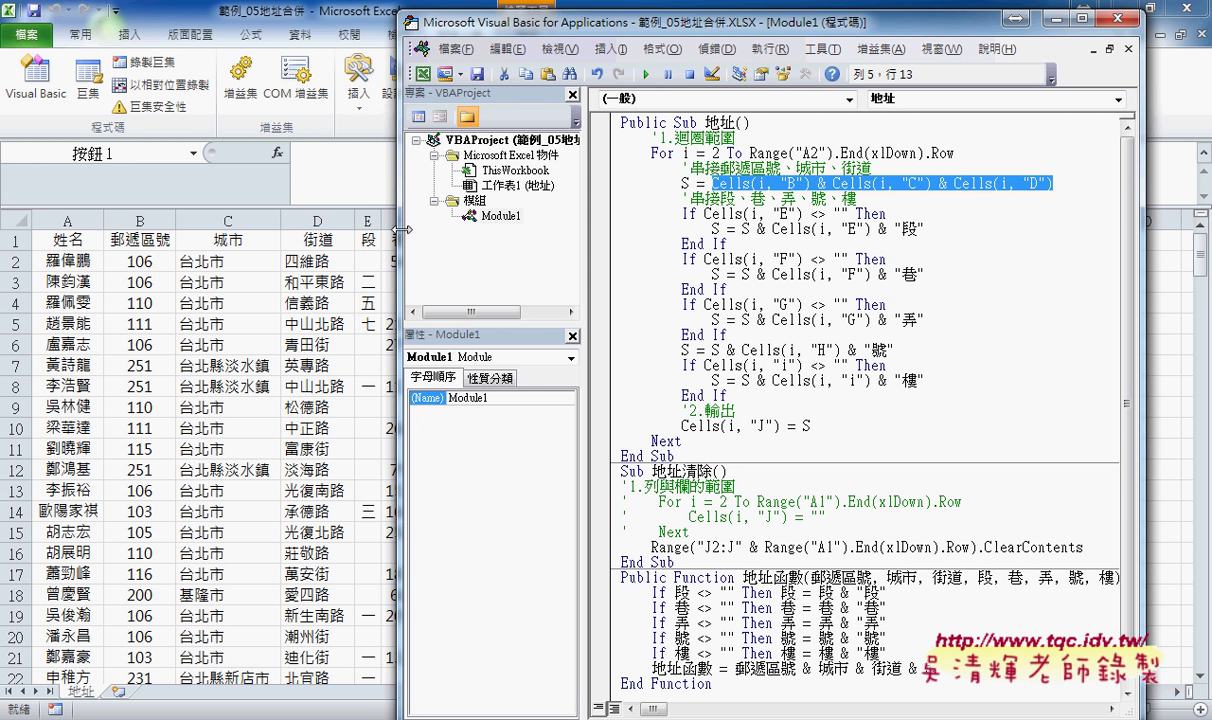
left_click_drag(560, 21, 358, 31)
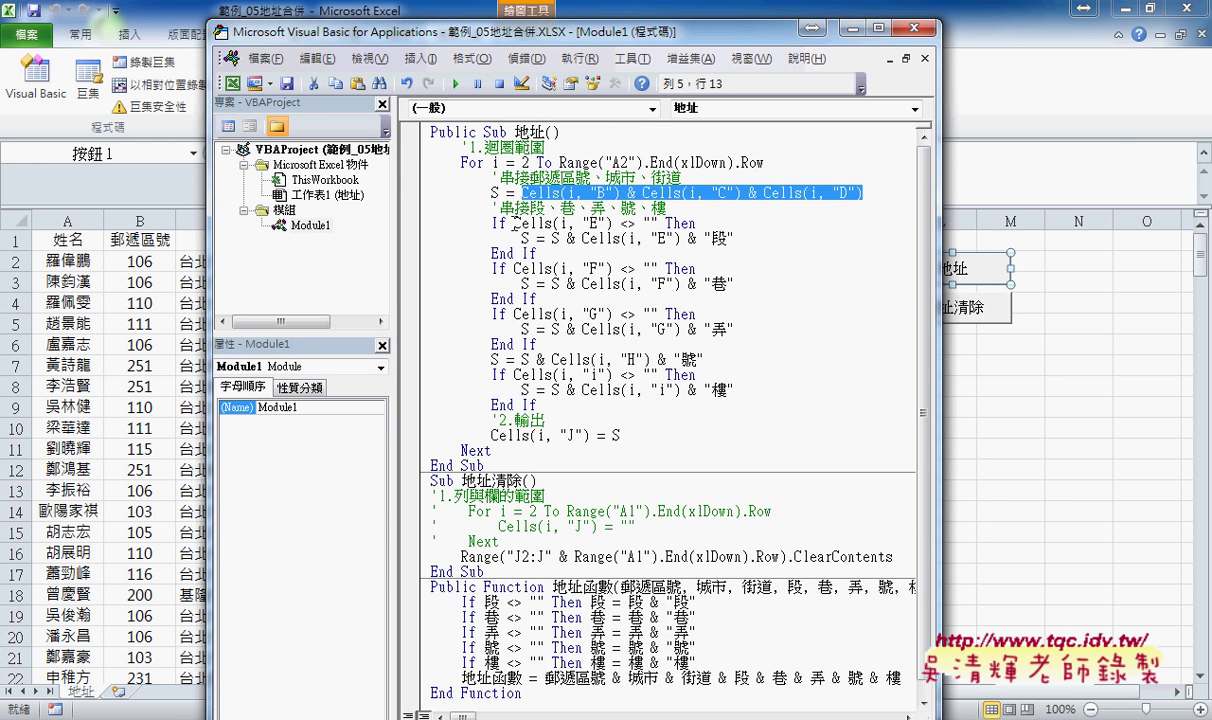
double_click(498, 222)
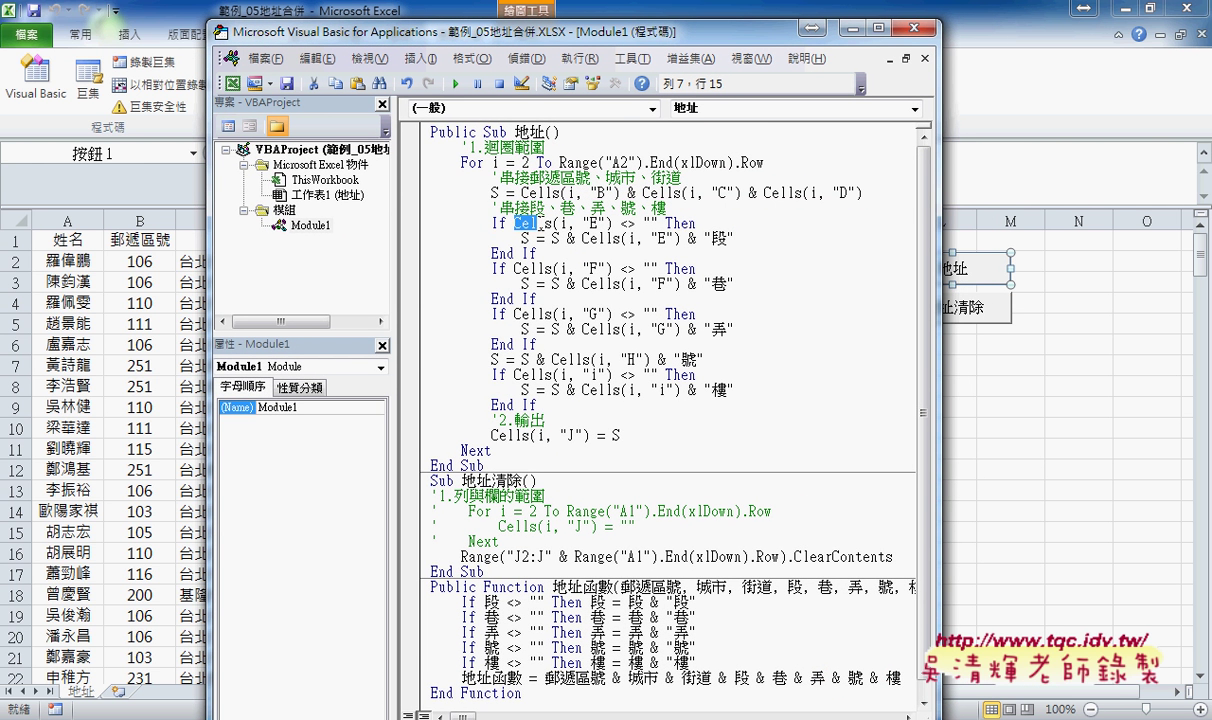
left_click_drag(514, 223, 614, 224)
left_click_drag(605, 40, 846, 37)
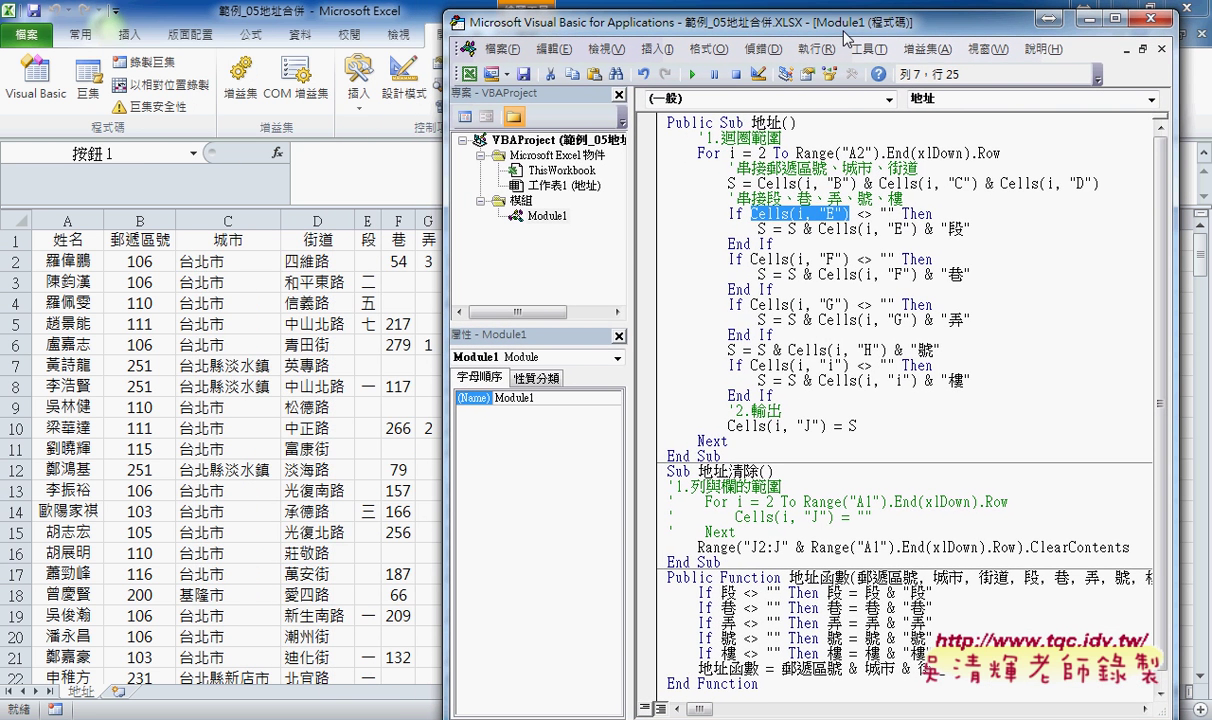
left_click(896, 213)
left_click_drag(894, 213, 857, 214)
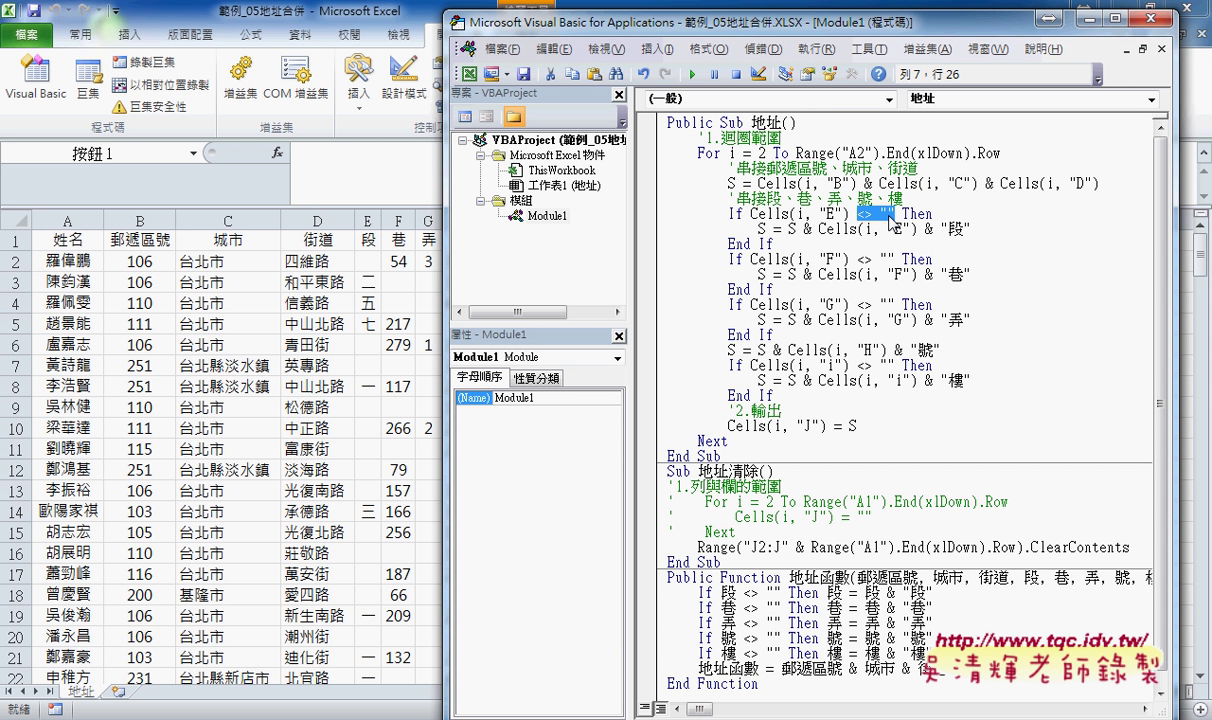
double_click(762, 229)
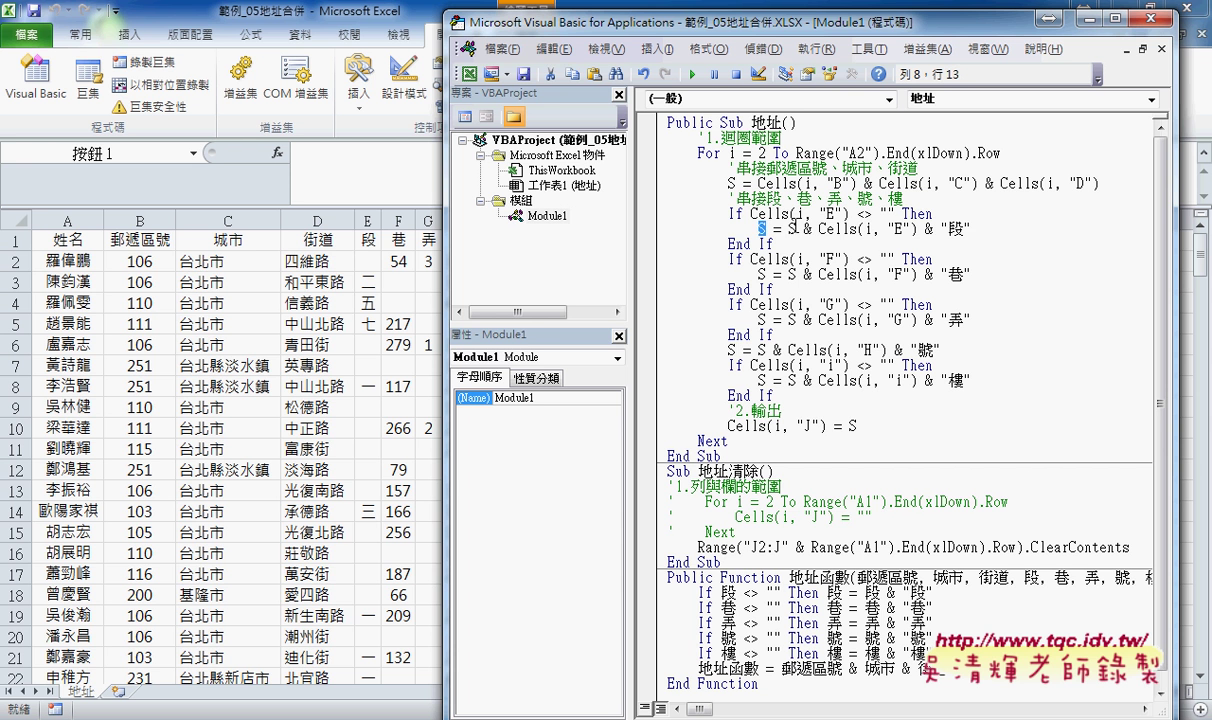
left_click(872, 229)
left_click_drag(970, 229, 820, 229)
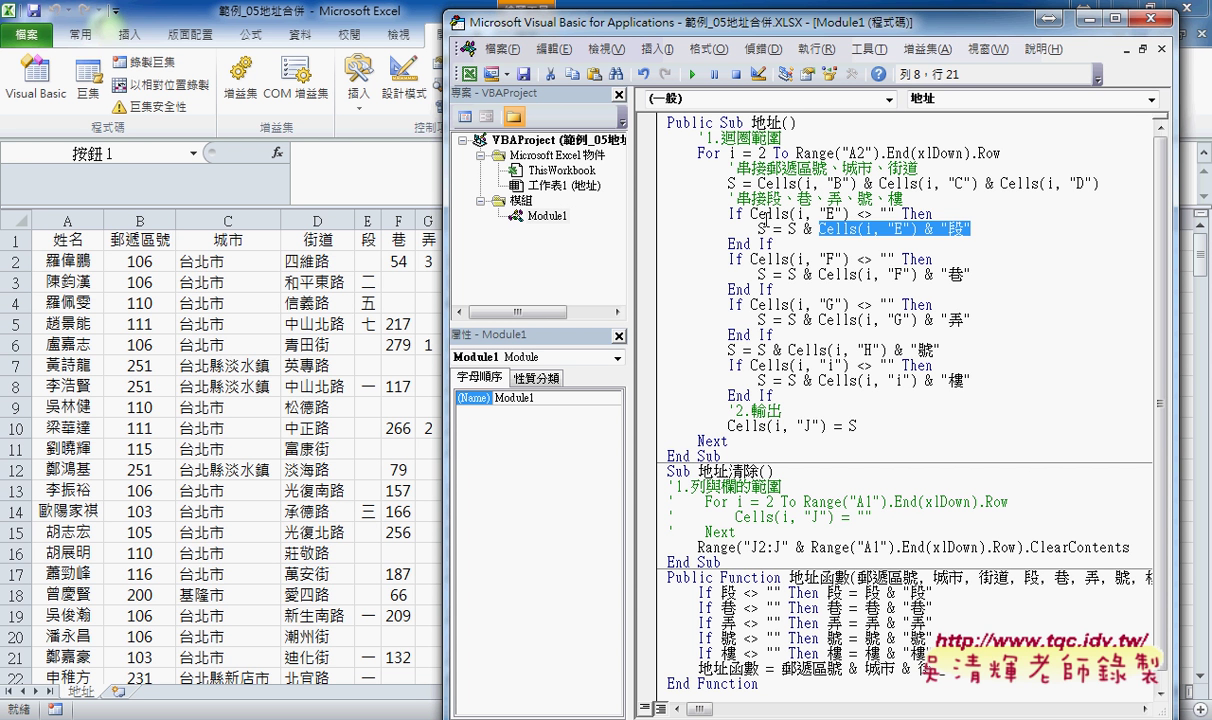
left_click_drag(752, 213, 893, 213)
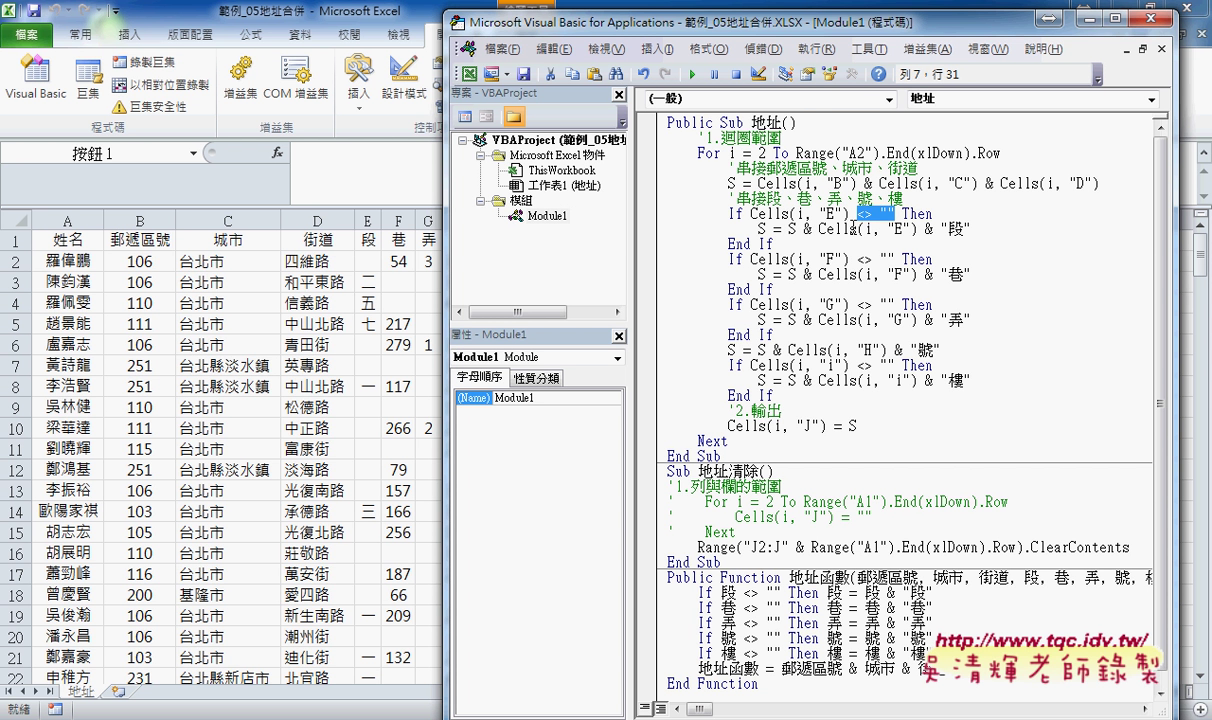
left_click(829, 228)
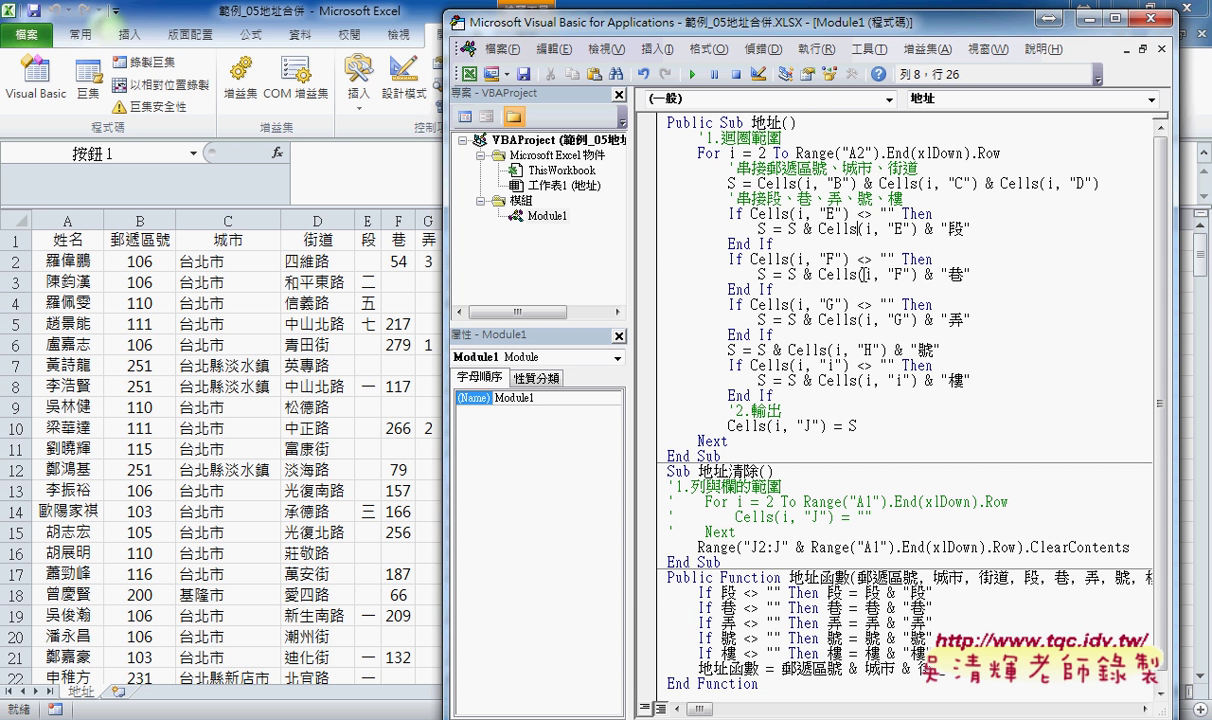
left_click(819, 259)
left_click(877, 317)
left_click_drag(948, 349, 790, 365)
left_click(763, 349)
left_click_drag(763, 349, 789, 349)
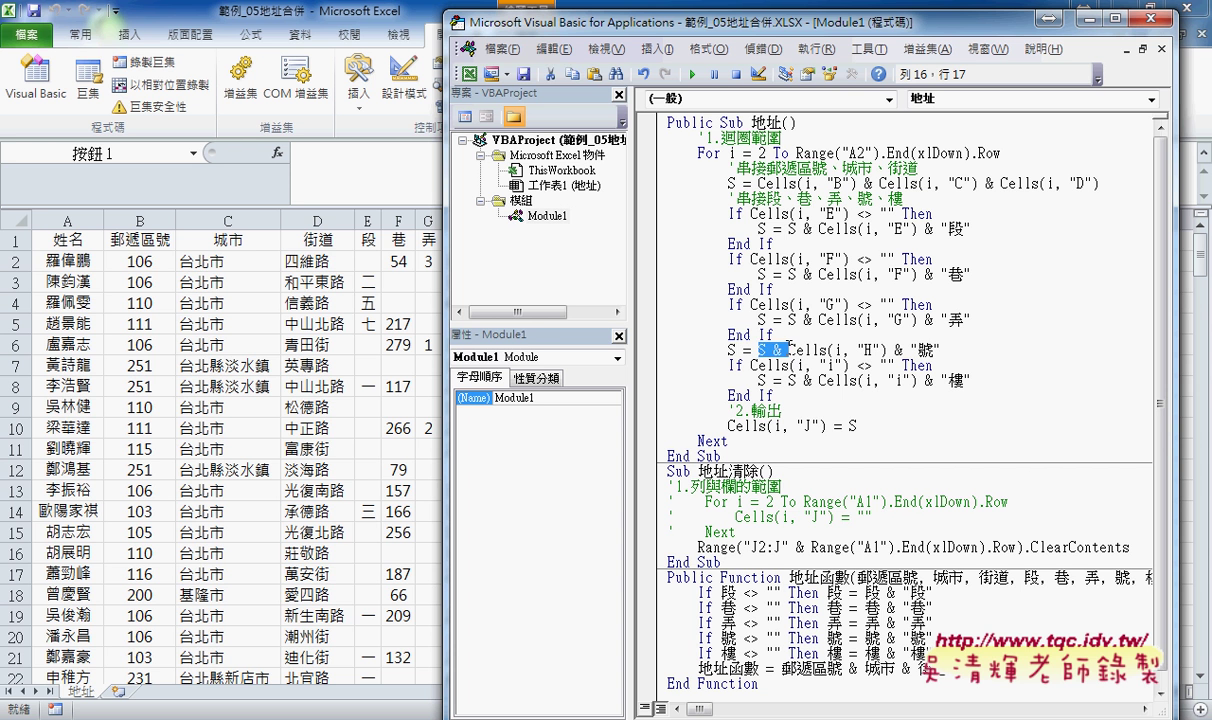
left_click(789, 349)
mouse_move(891, 349)
left_mouse_down()
mouse_move(841, 349)
mouse_move(884, 349)
left_mouse_up()
left_click(837, 349)
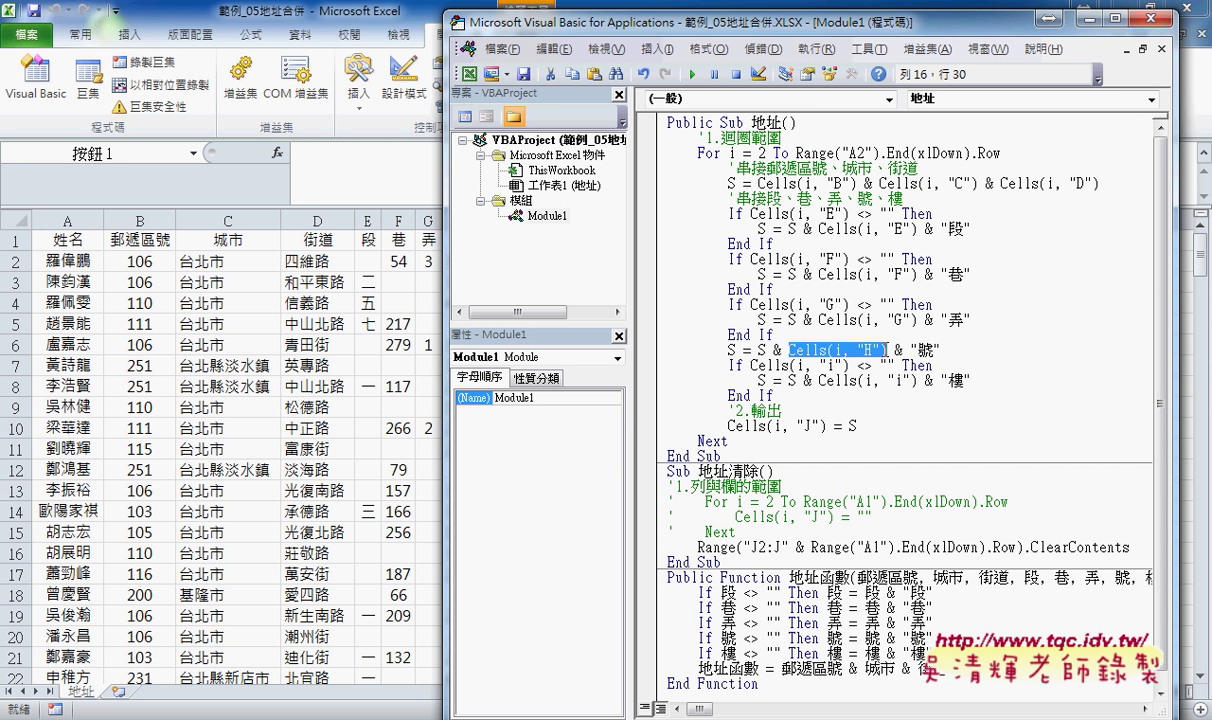
mouse_move(691, 32)
left_mouse_down()
mouse_move(787, 42)
mouse_move(774, 42)
left_mouse_up()
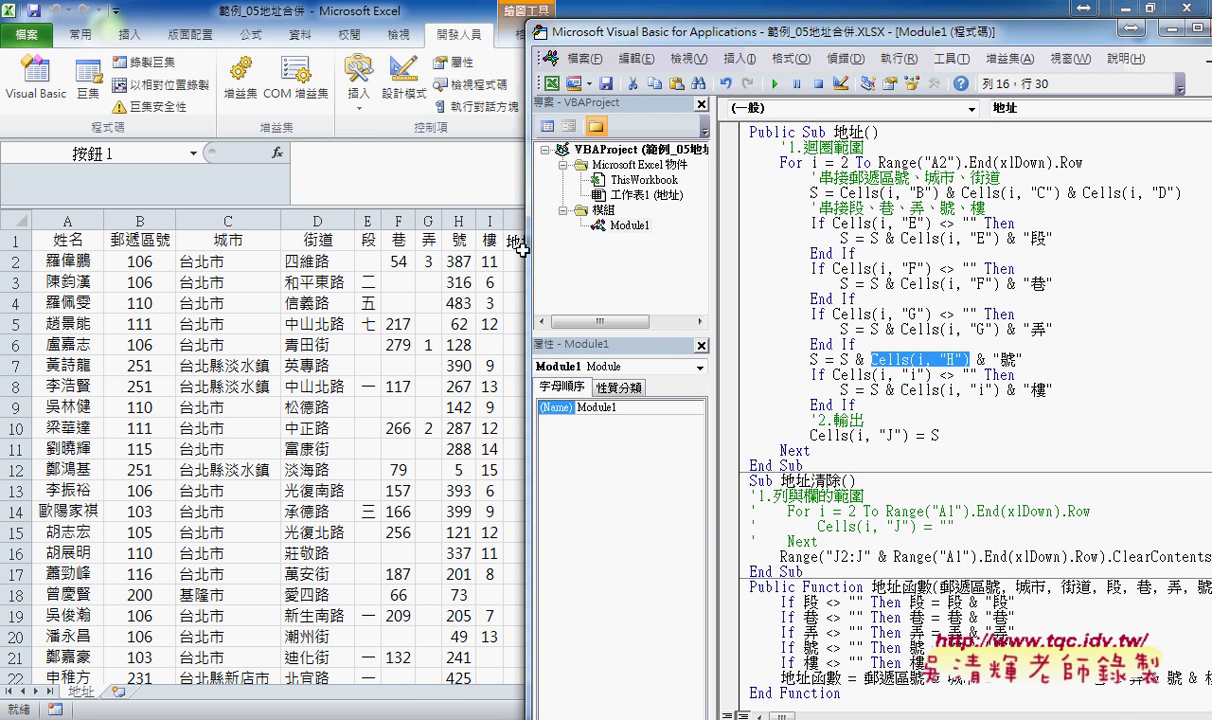
left_click(845, 390)
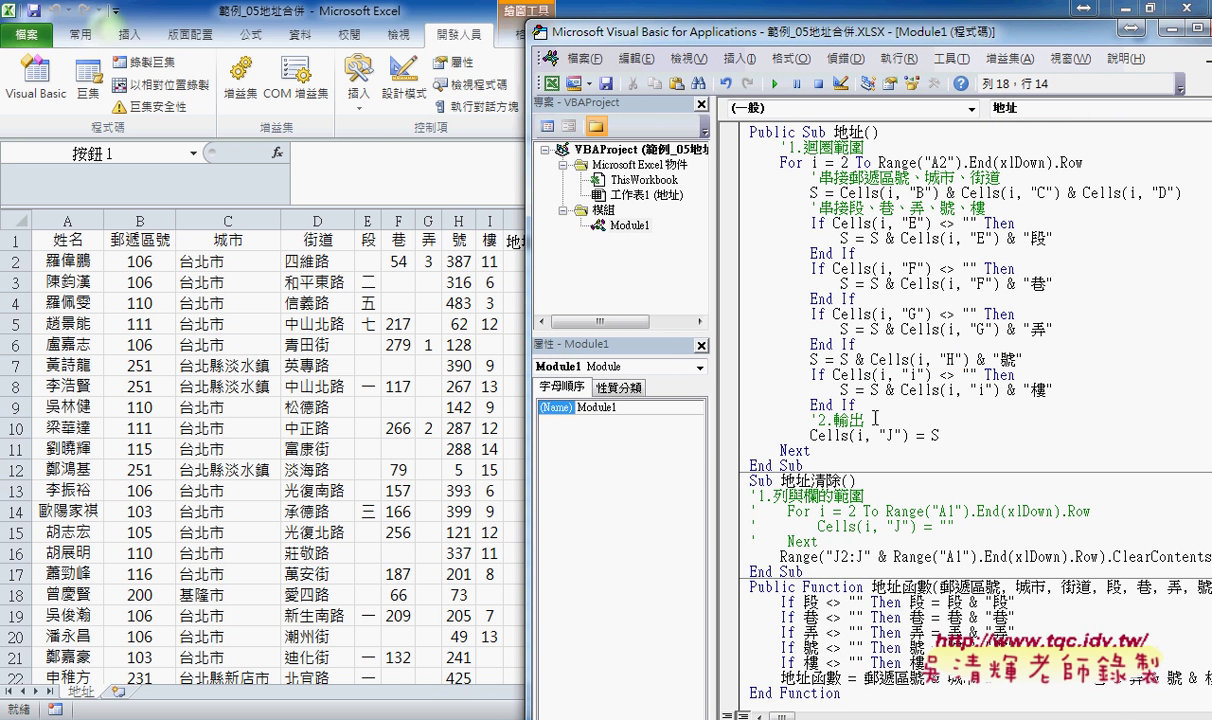
double_click(936, 436)
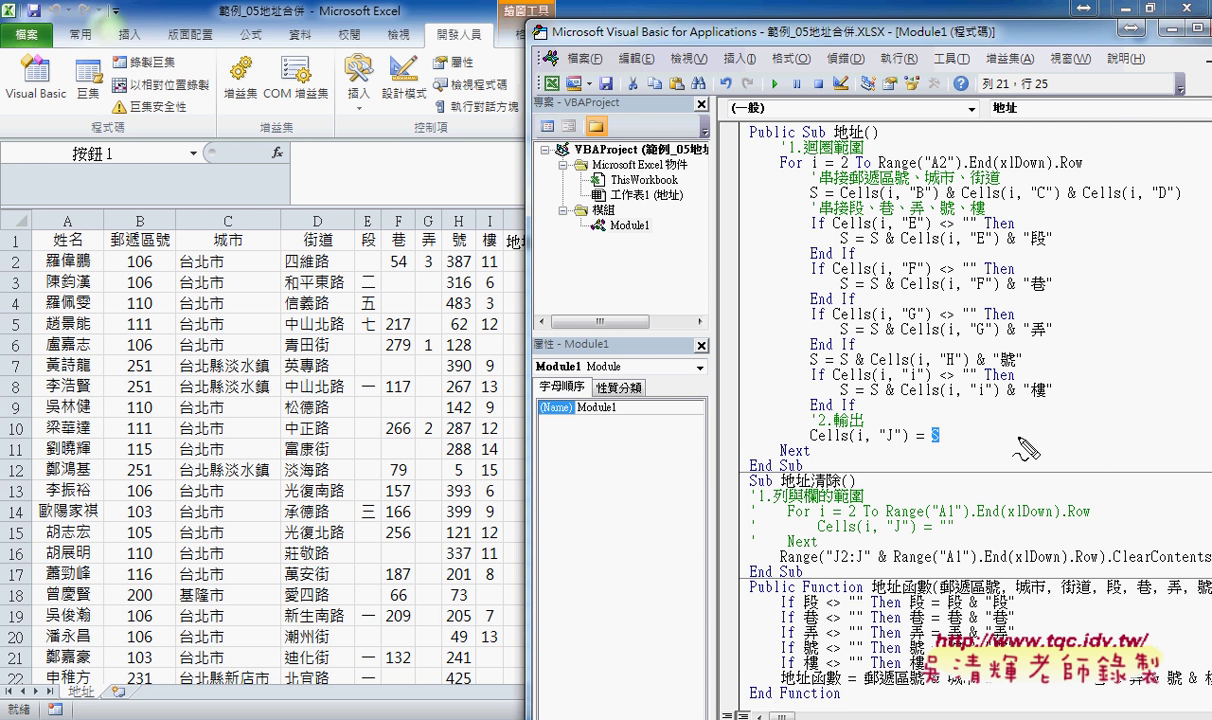
left_click_drag(934, 438, 934, 438)
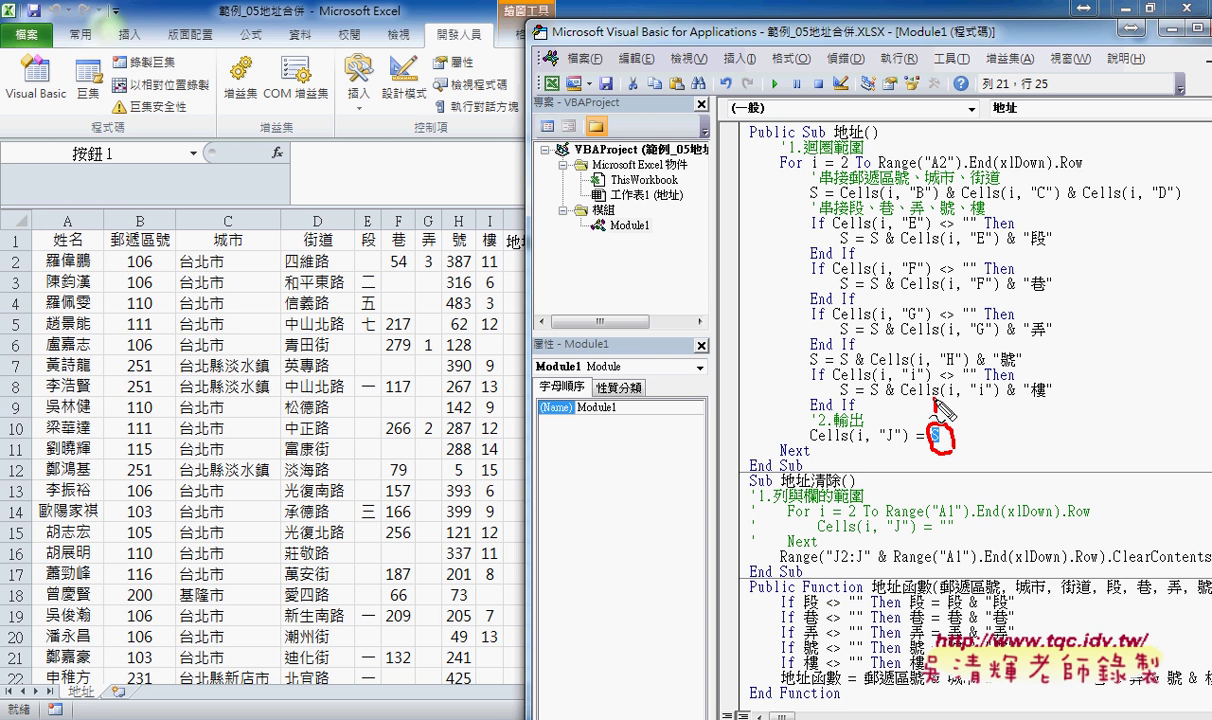
left_click_drag(935, 418, 872, 425)
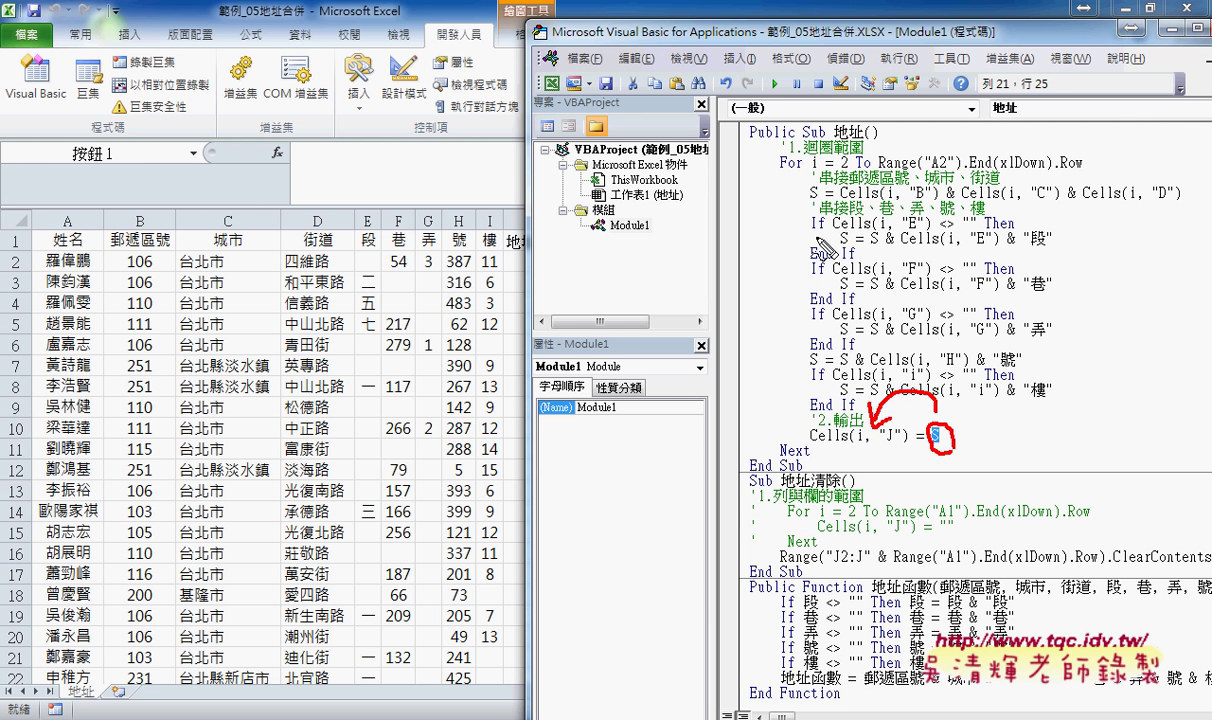
left_click_drag(814, 231, 823, 234)
mouse_move(812, 285)
left_mouse_down()
mouse_move(836, 281)
mouse_move(842, 258)
mouse_move(966, 211)
left_mouse_up()
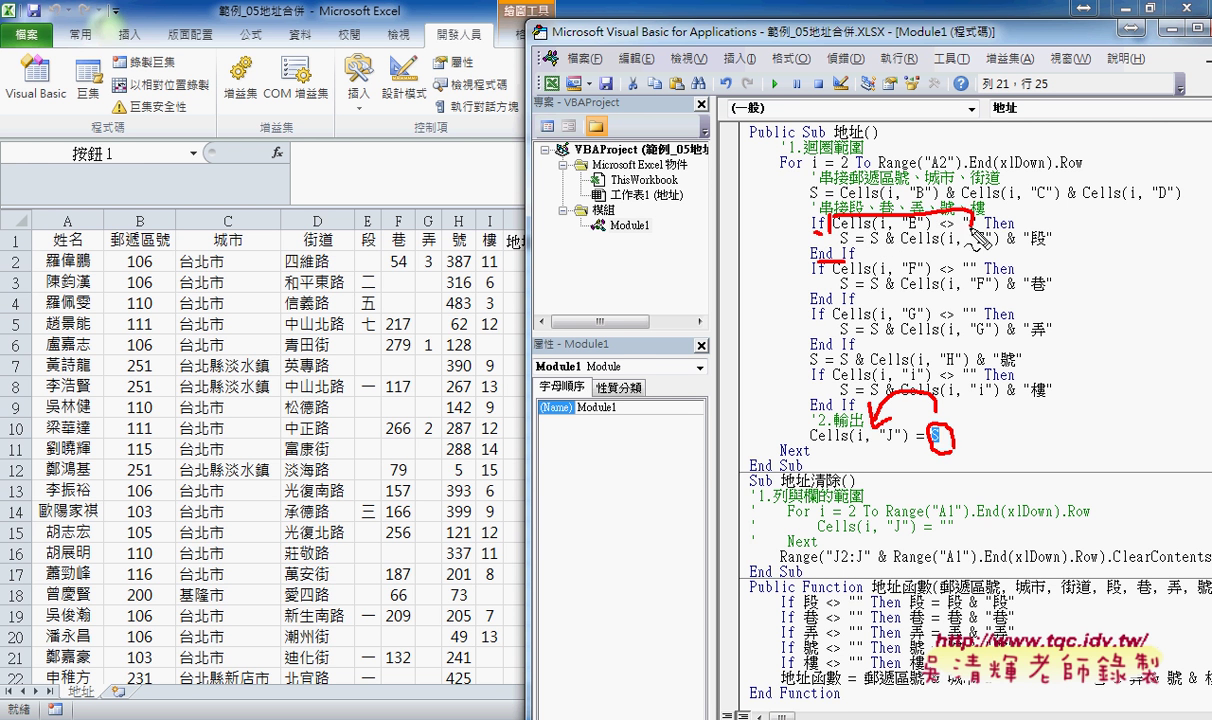
left_click_drag(829, 243, 960, 235)
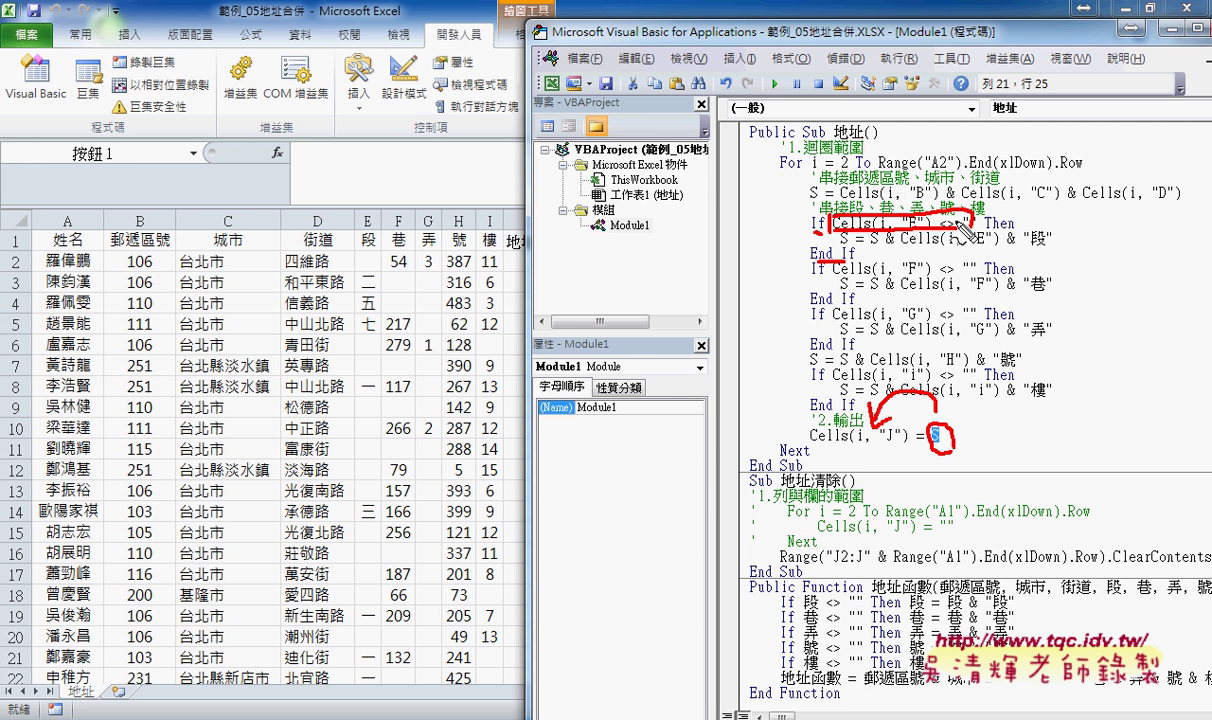
key("Escape")
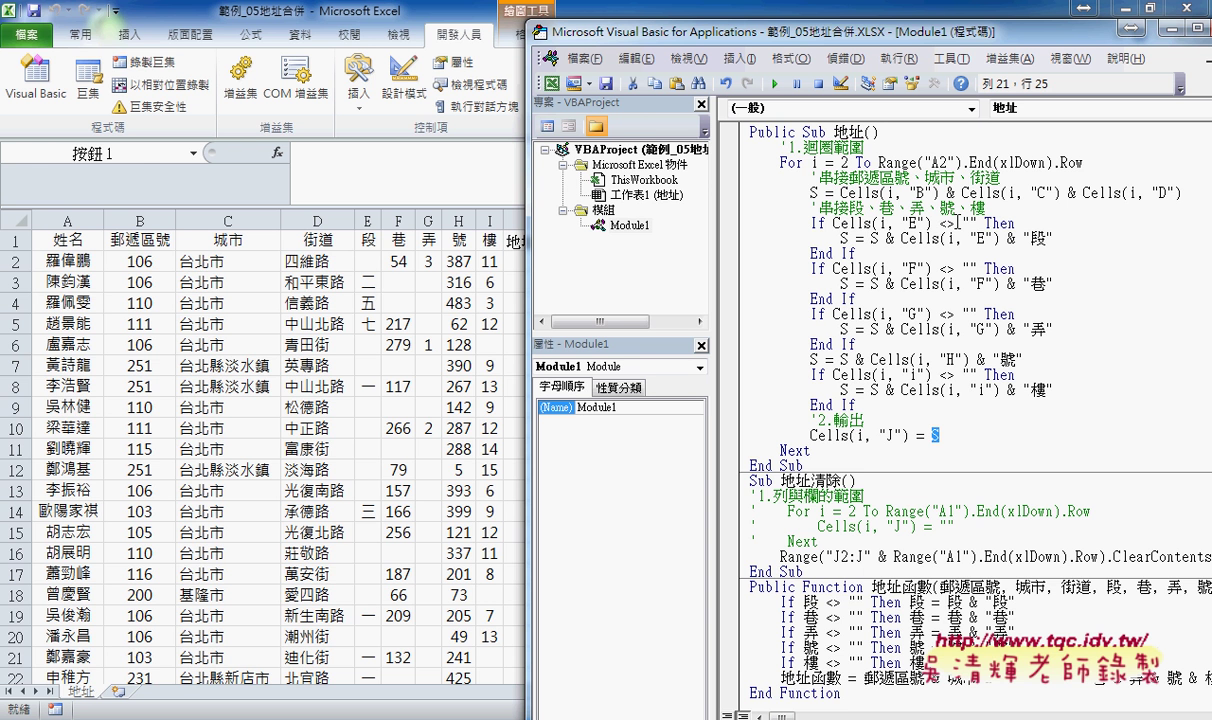
left_click(788, 162)
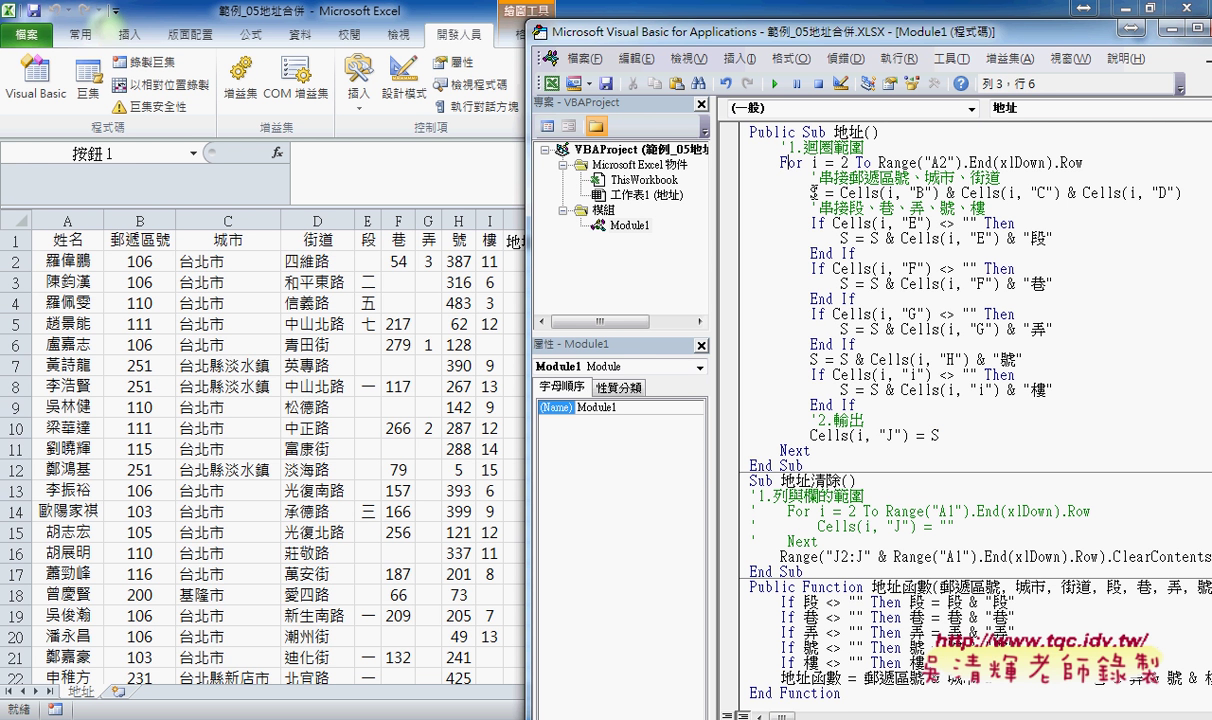
mouse_move(804, 162)
left_mouse_down()
mouse_move(772, 162)
mouse_move(1182, 192)
left_mouse_up()
left_click(836, 224)
double_click(935, 435)
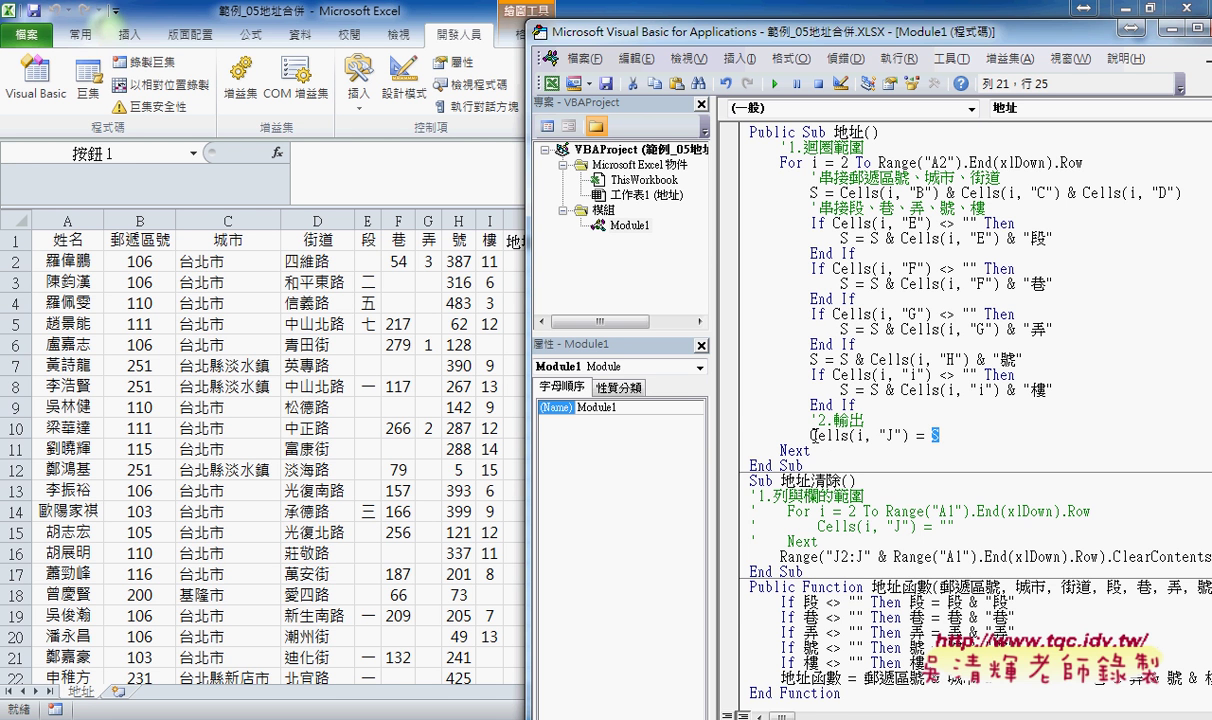
left_click(496, 344)
left_click(912, 383)
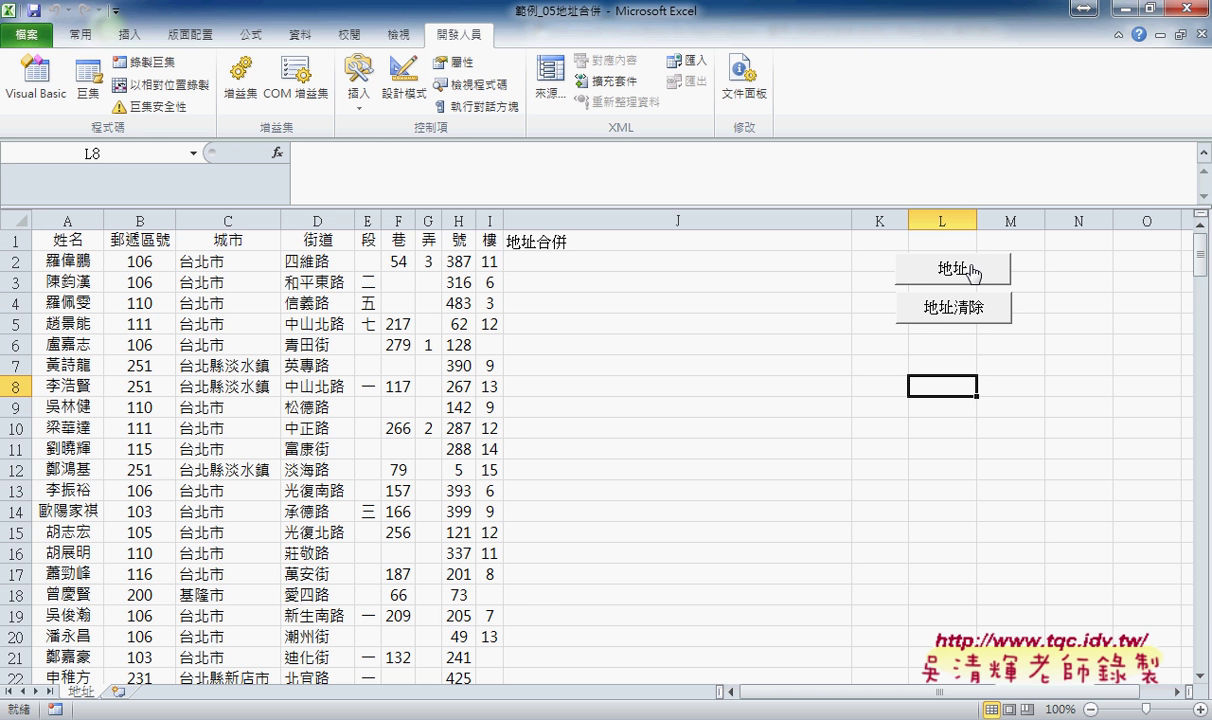
left_click(972, 272)
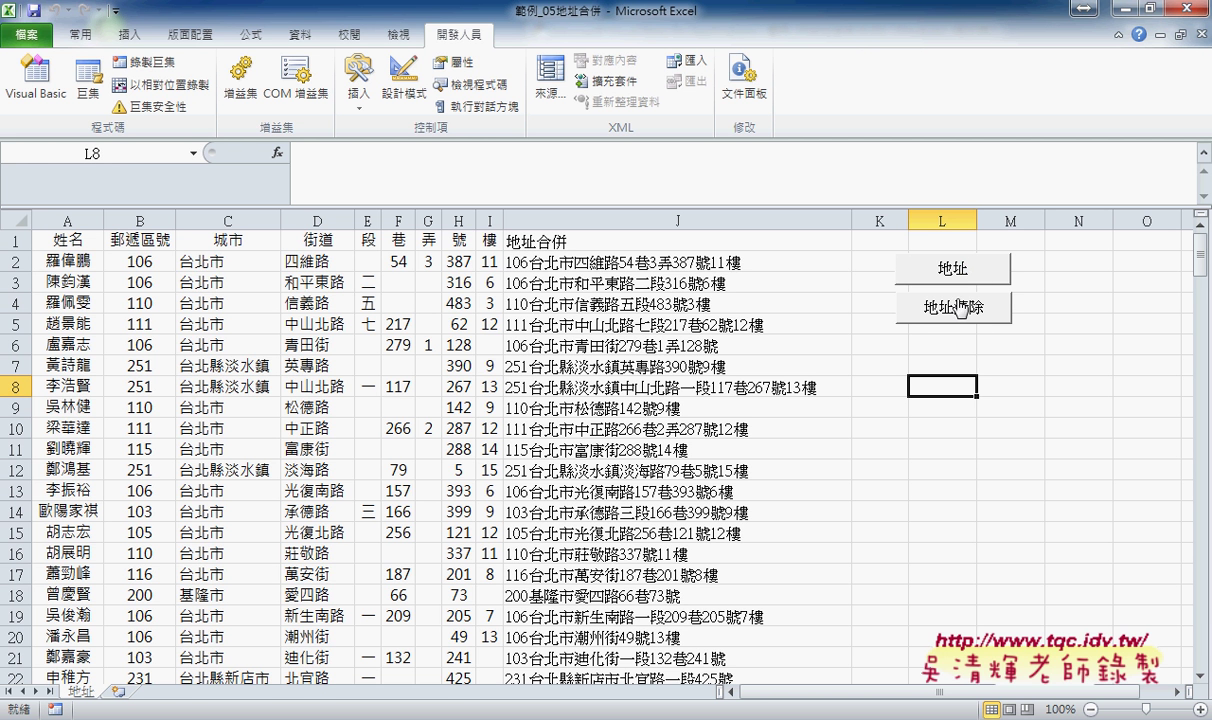
left_click(950, 307)
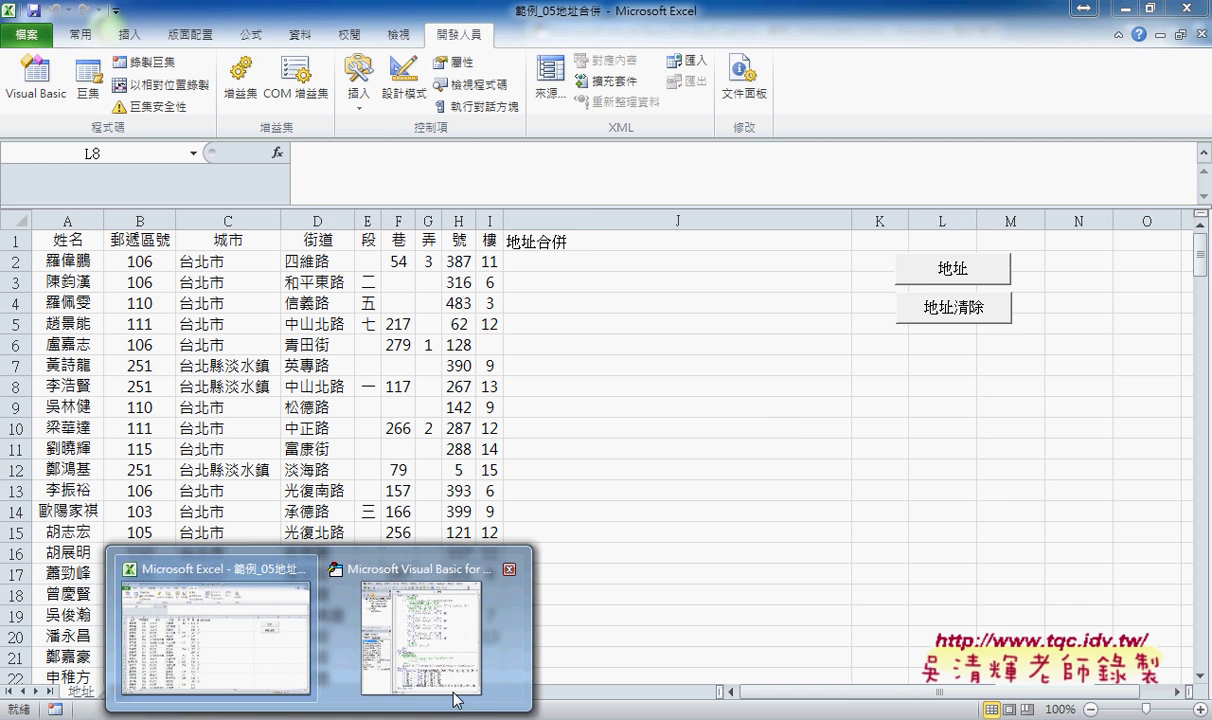
left_click(421, 625)
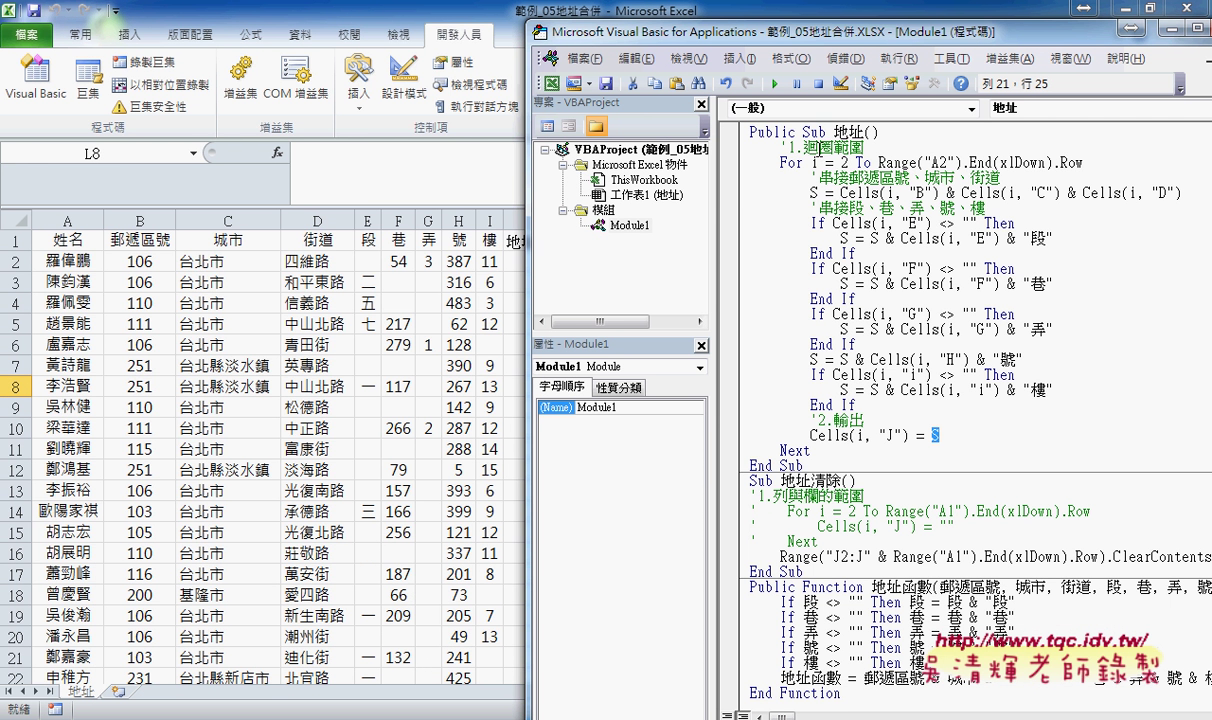
- Set a breakpoint on the S = Cells(i,"B") line and run 地址 until it stops there
left_click(729, 192)
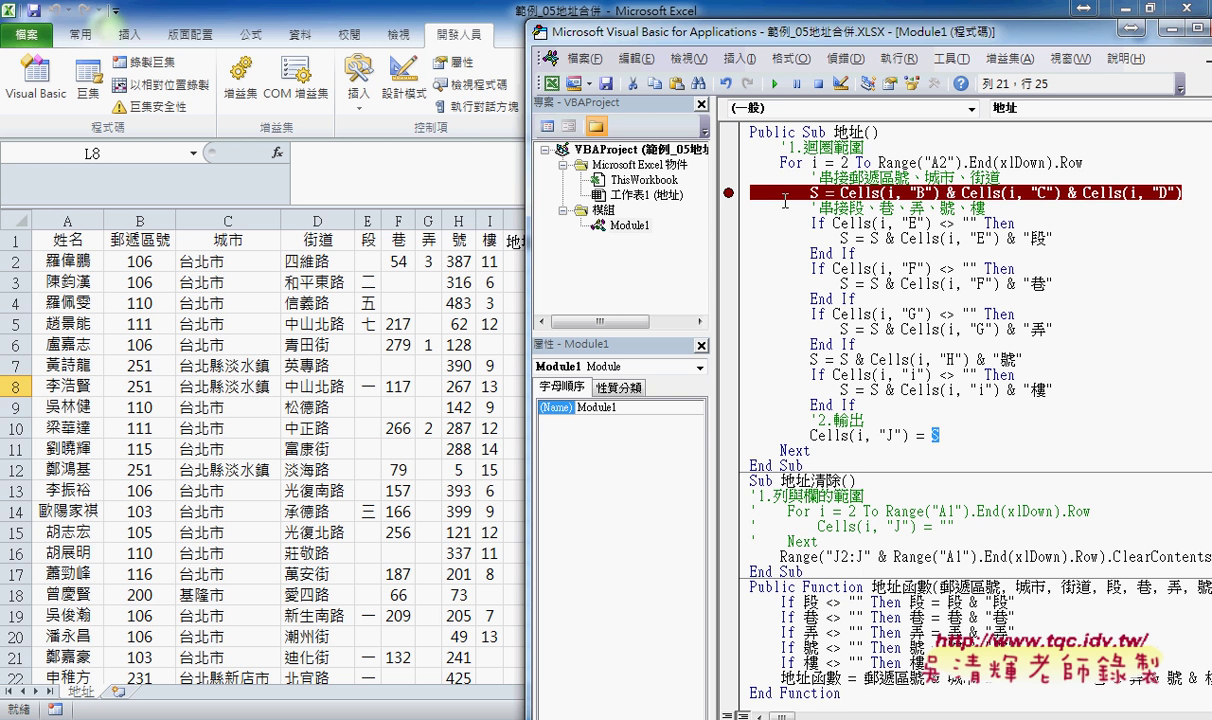
left_click(456, 280)
left_click(895, 268)
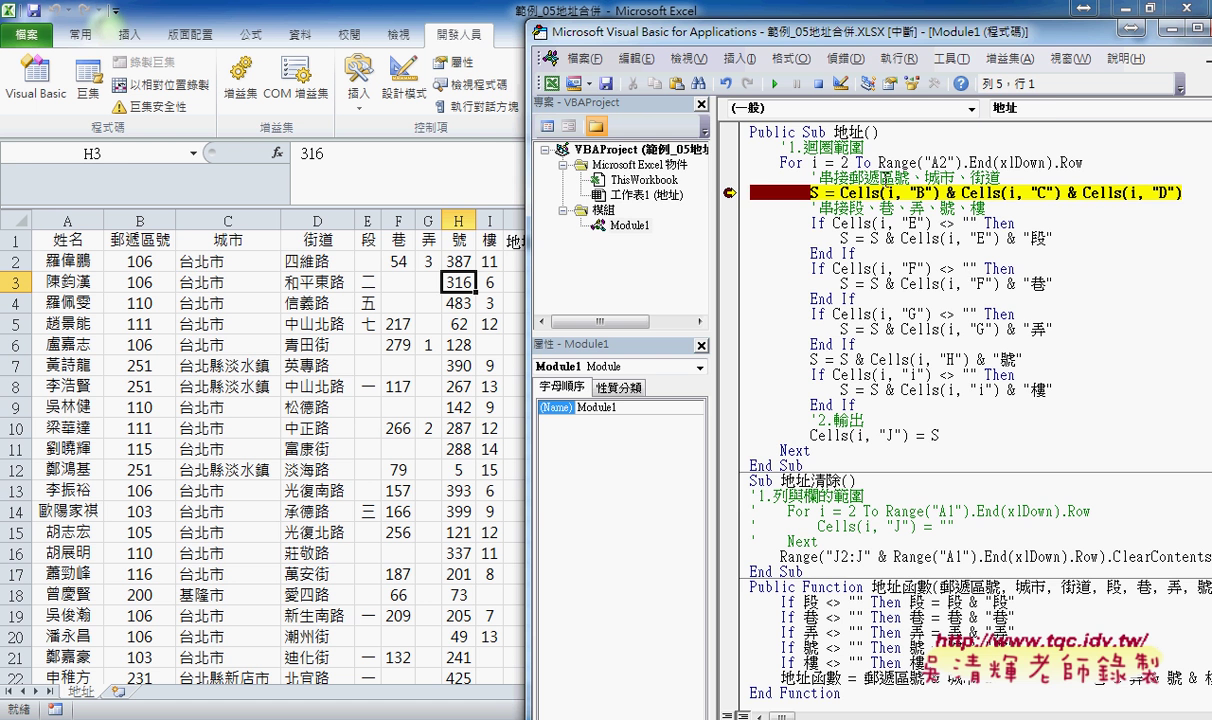
left_click_drag(713, 170, 634, 182)
left_click_drag(665, 31, 895, 40)
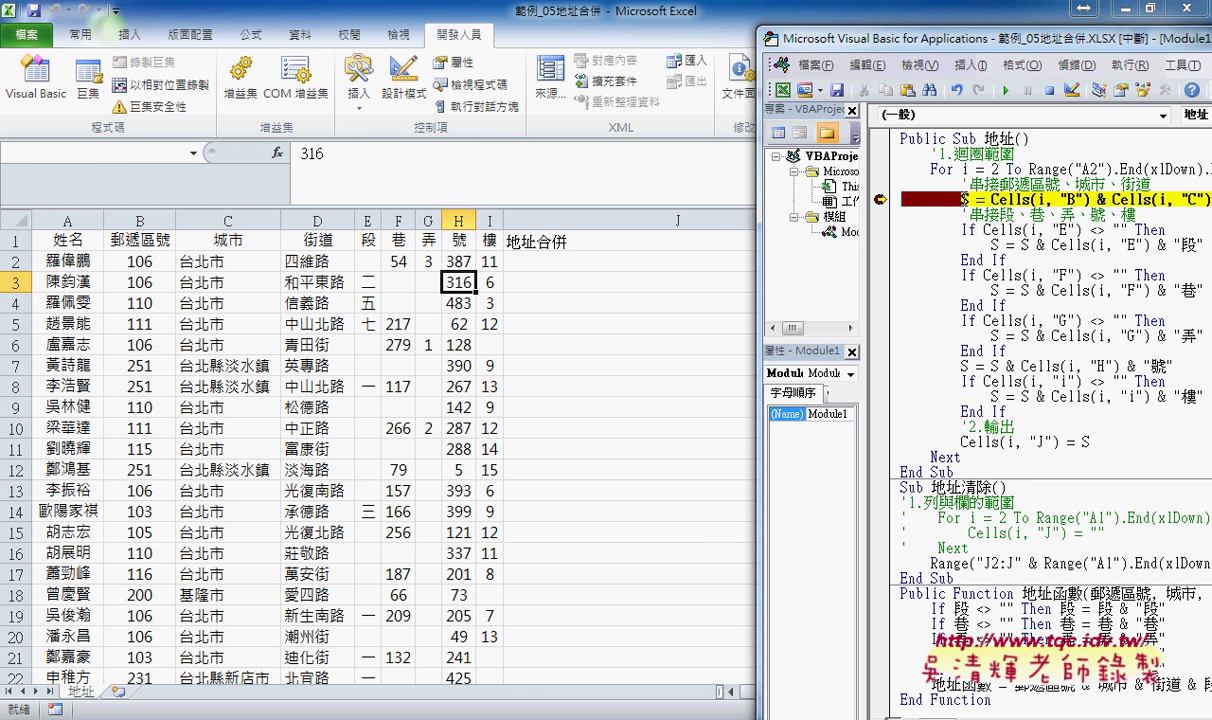
- Step three lines with F8, remove the breakpoint, and let the macro finish with F5
mouse_move(964, 200)
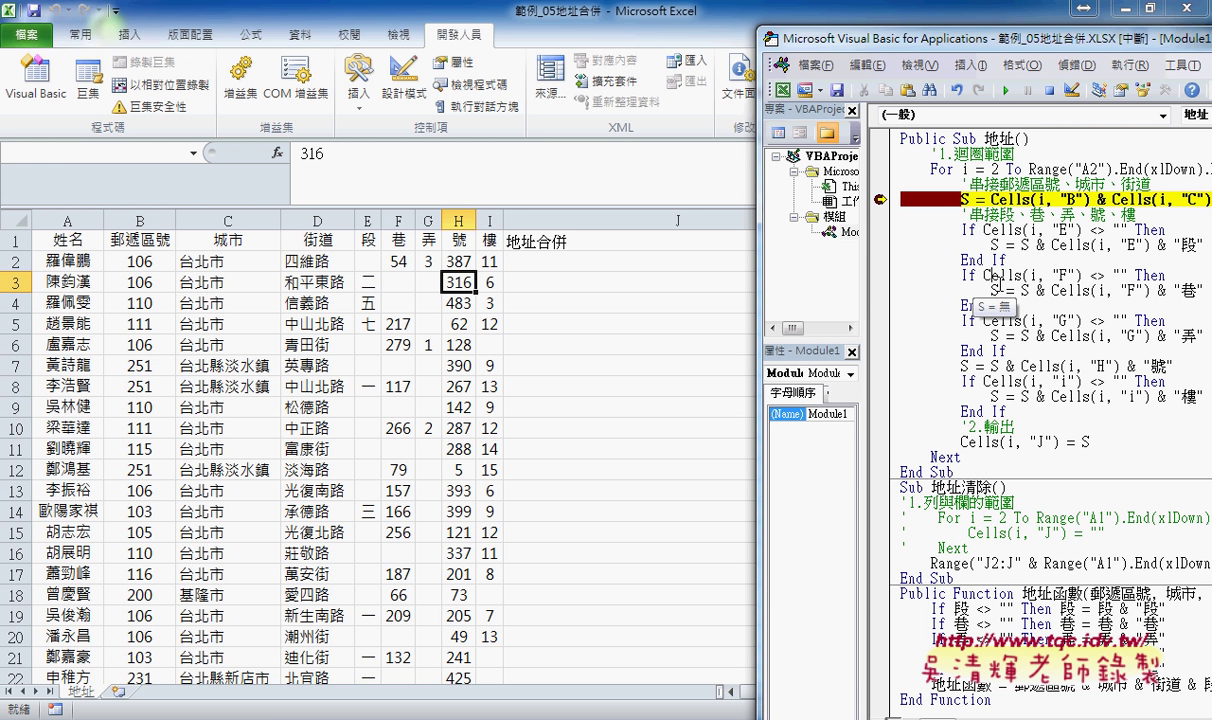
key("F8")
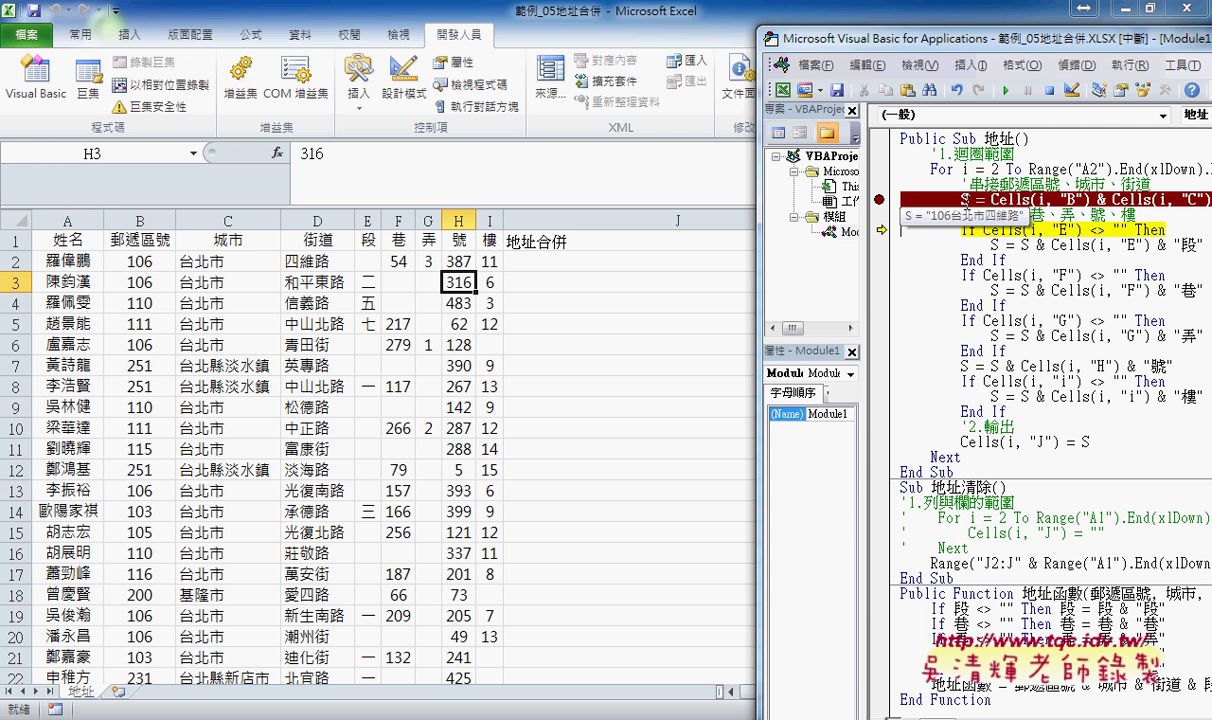
key("F8")
key("F8")
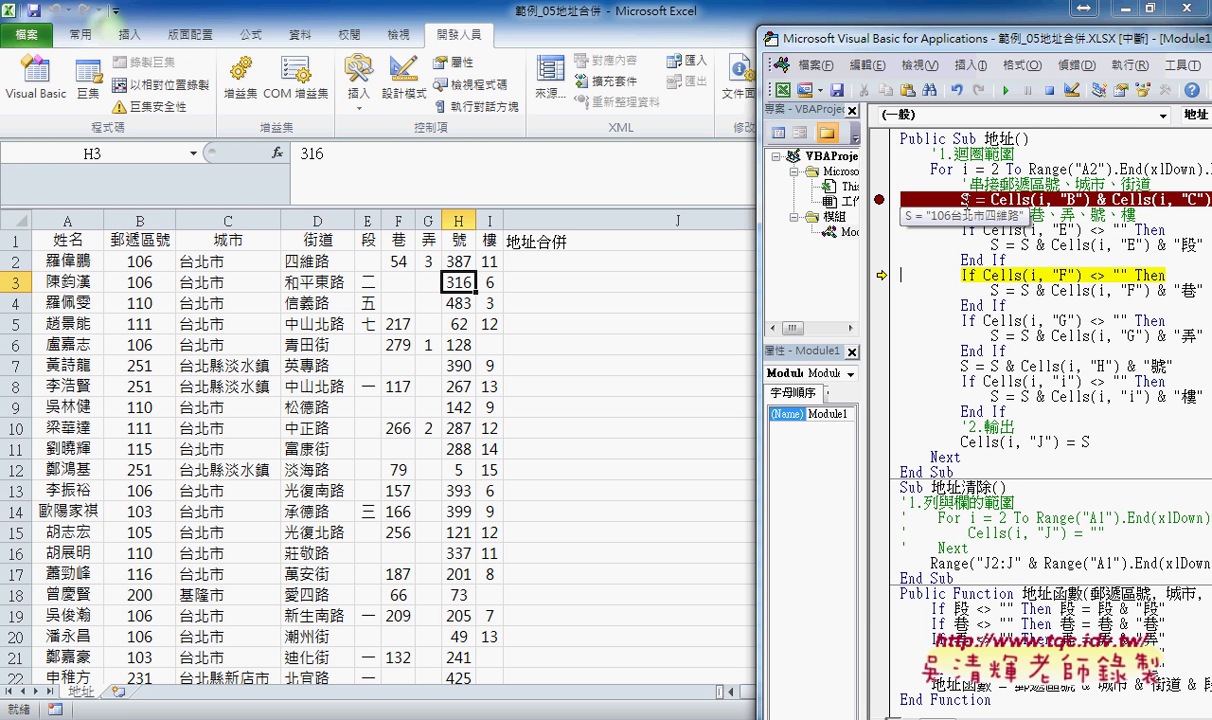
key("F8")
key("F8")
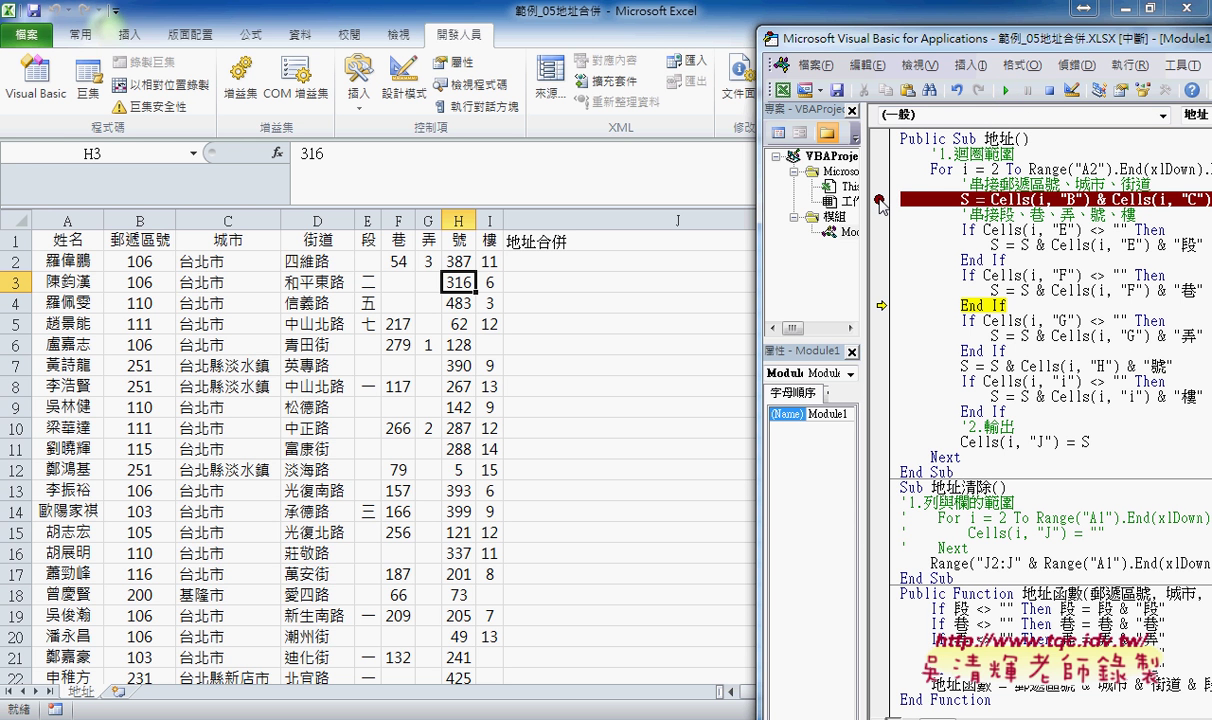
left_click(880, 201)
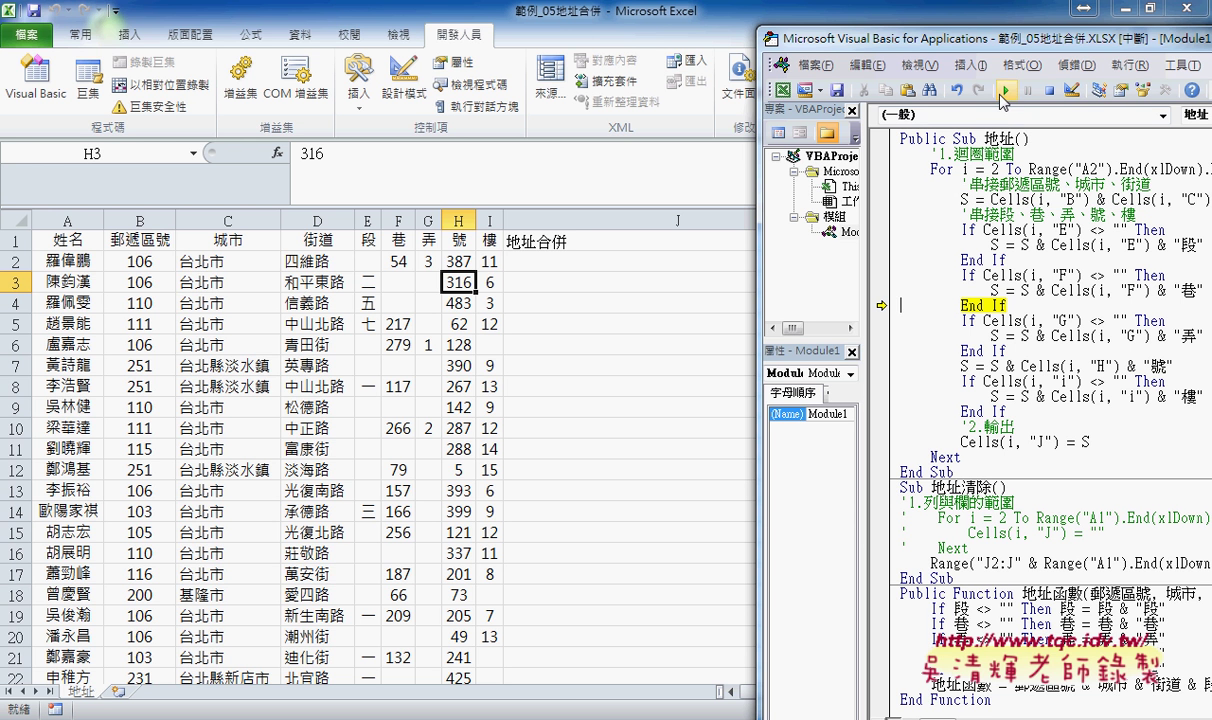
key("F5")
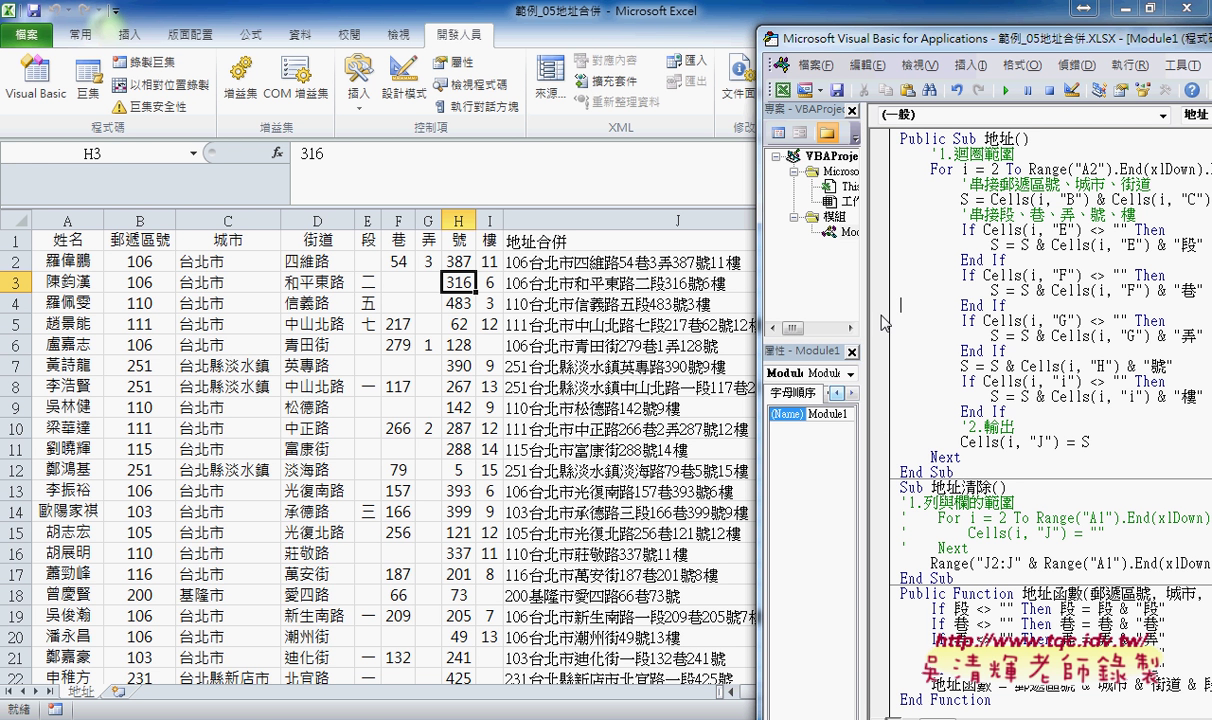
- Clear column J with 地址清除, then refill it with merged addresses using 地址
left_click(620, 385)
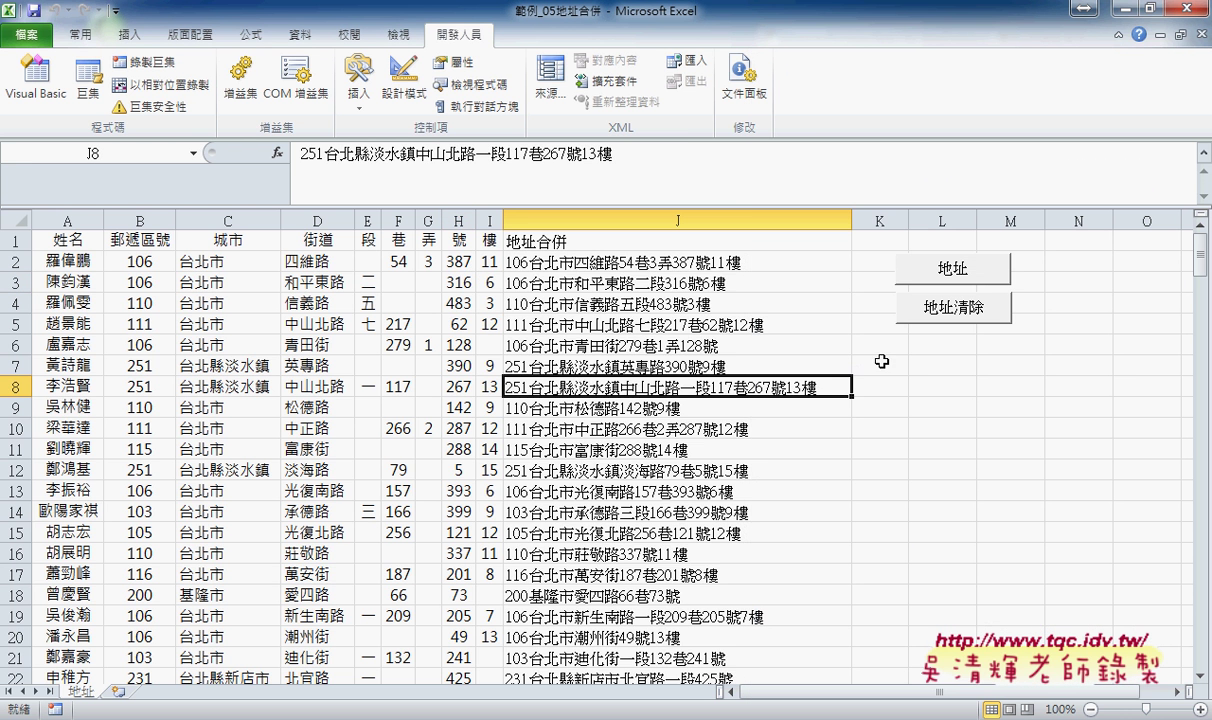
left_click(955, 320)
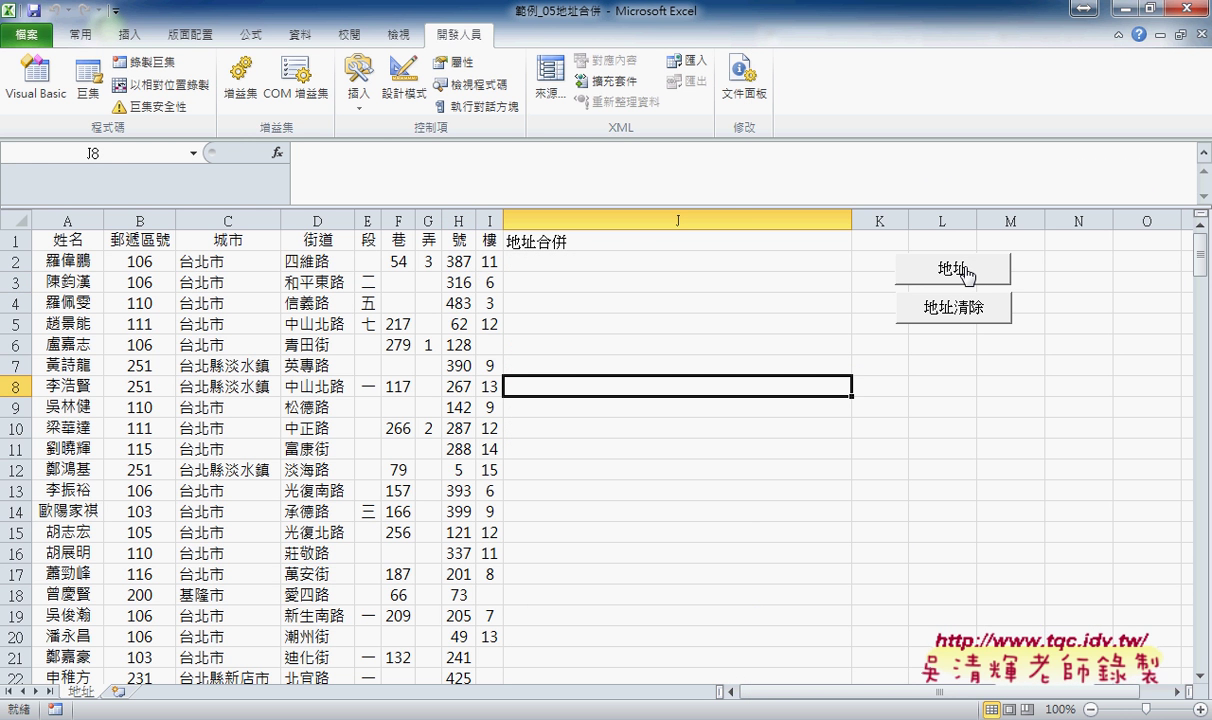
left_click(966, 272)
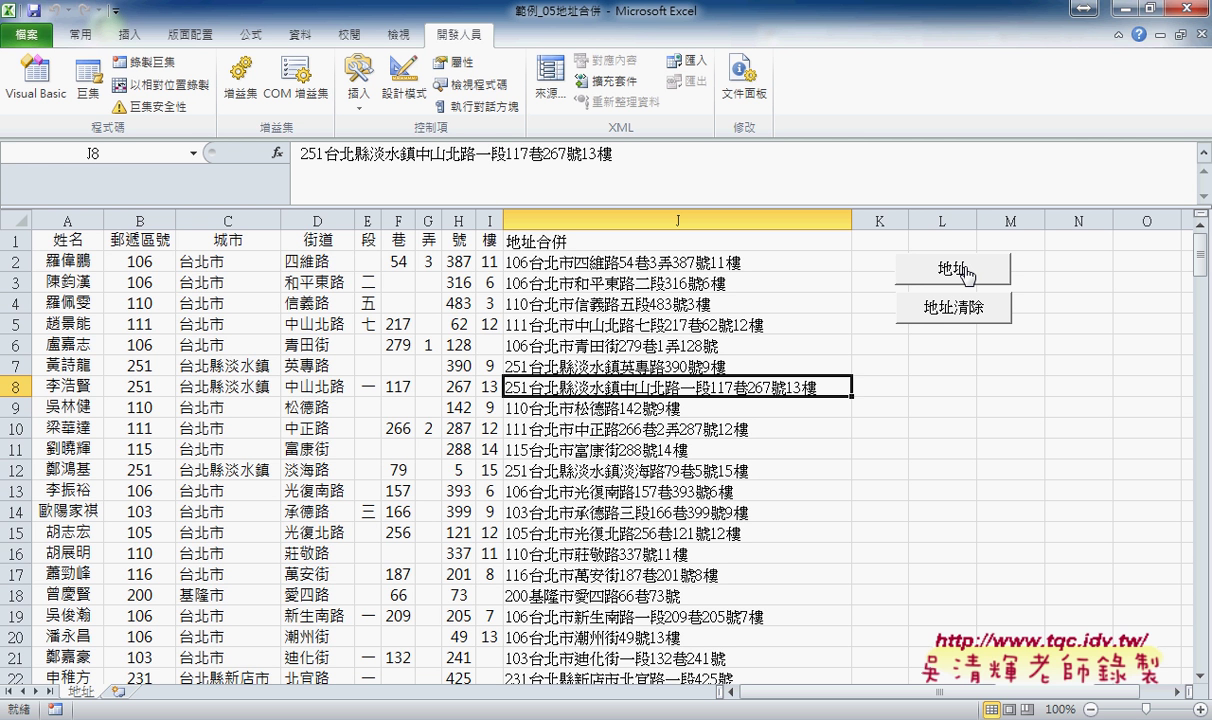
- Clear column J again with 地址清除 and start inserting a function into J2
left_click(700, 283)
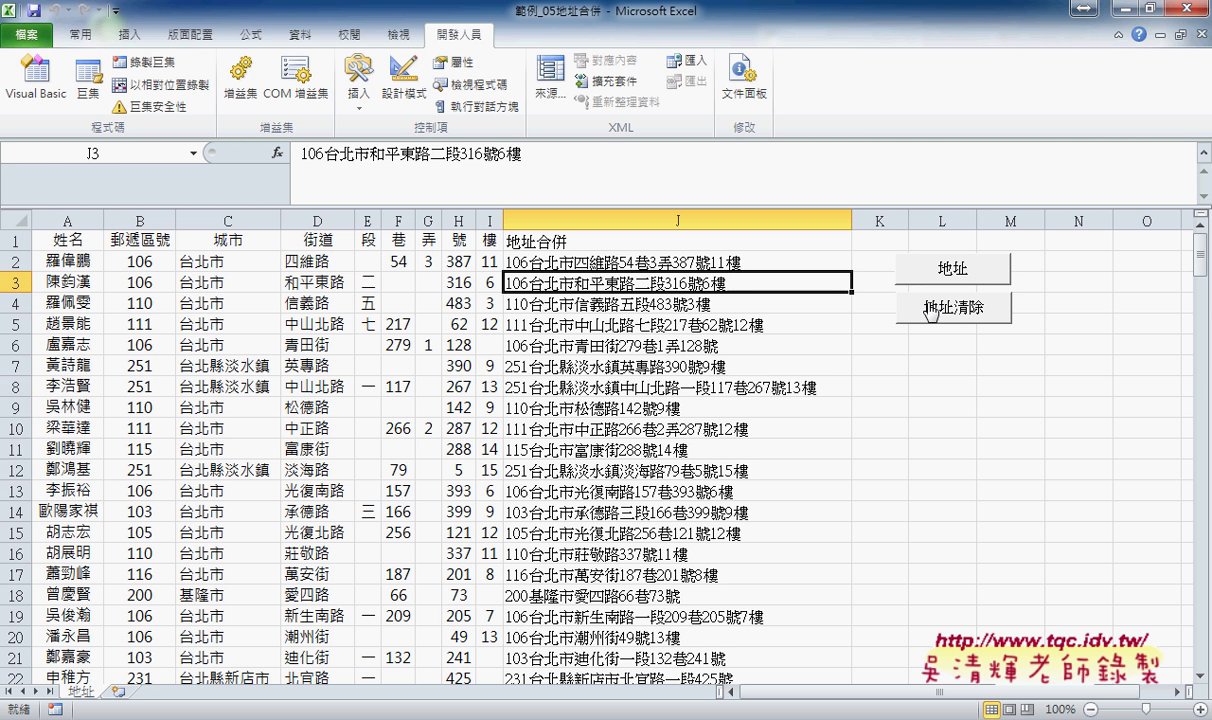
left_click(908, 305)
left_click(660, 261)
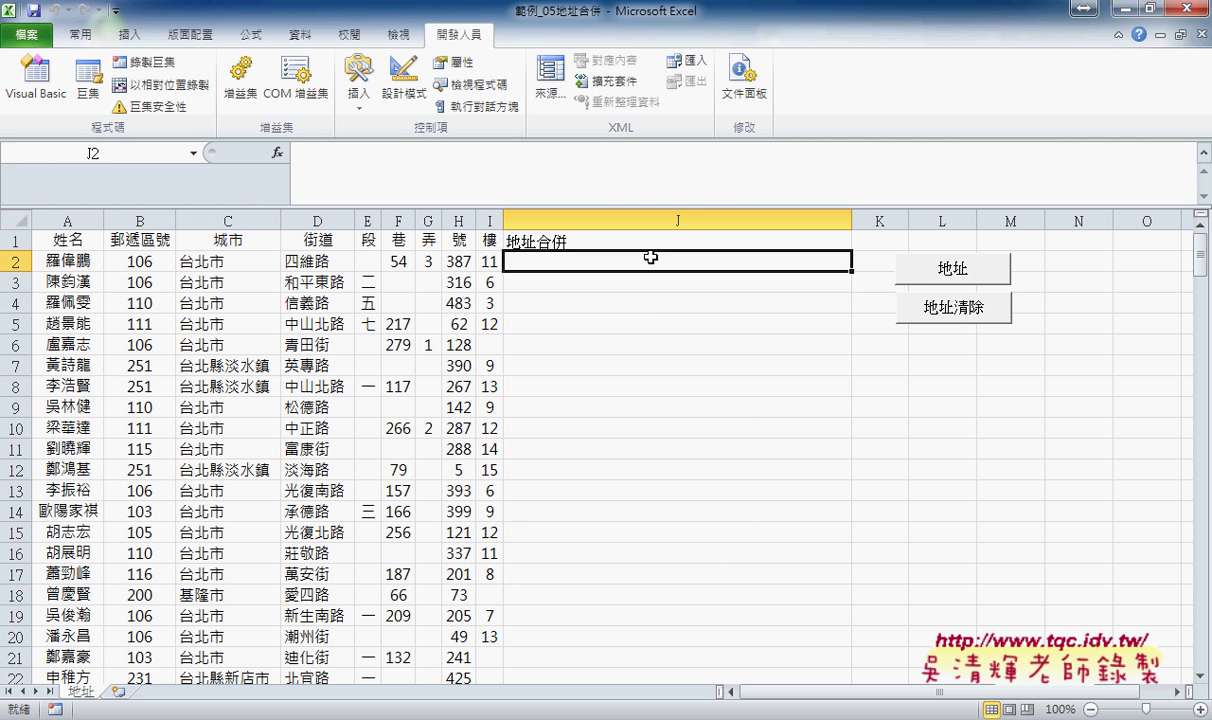
left_click(277, 153)
- Drag the Insert Function dialog aside to reveal column I
left_click_drag(430, 328, 581, 187)
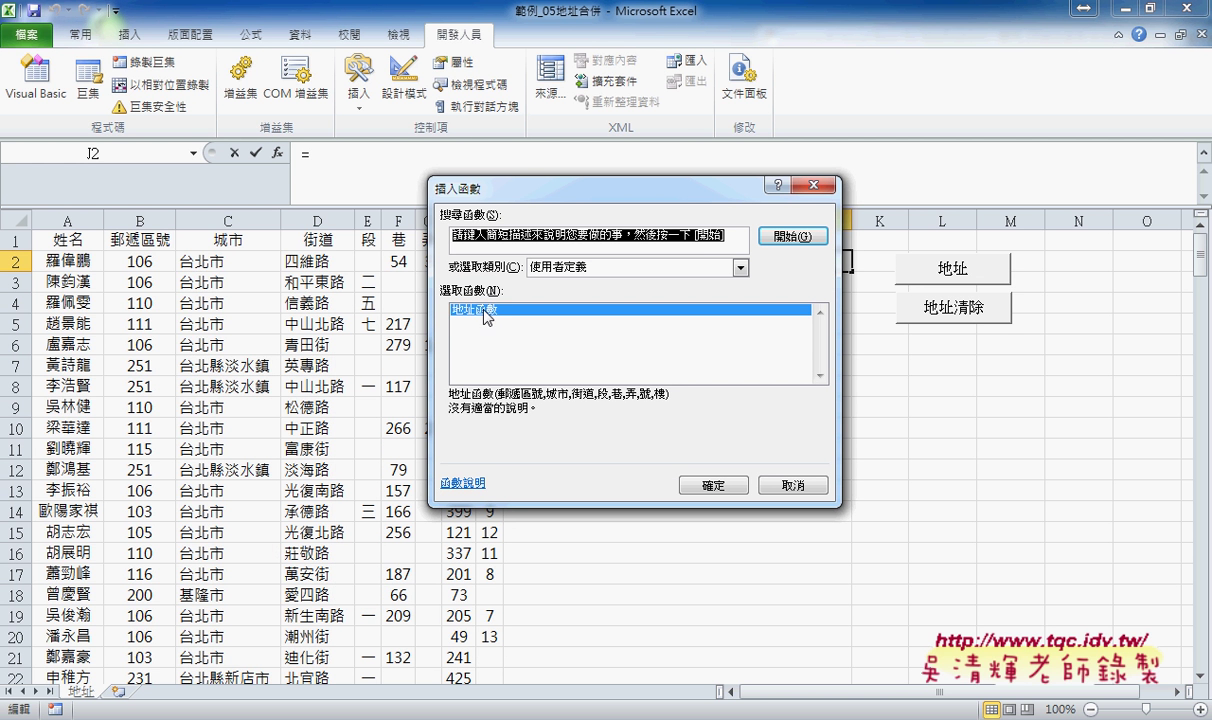
left_click_drag(563, 194, 783, 155)
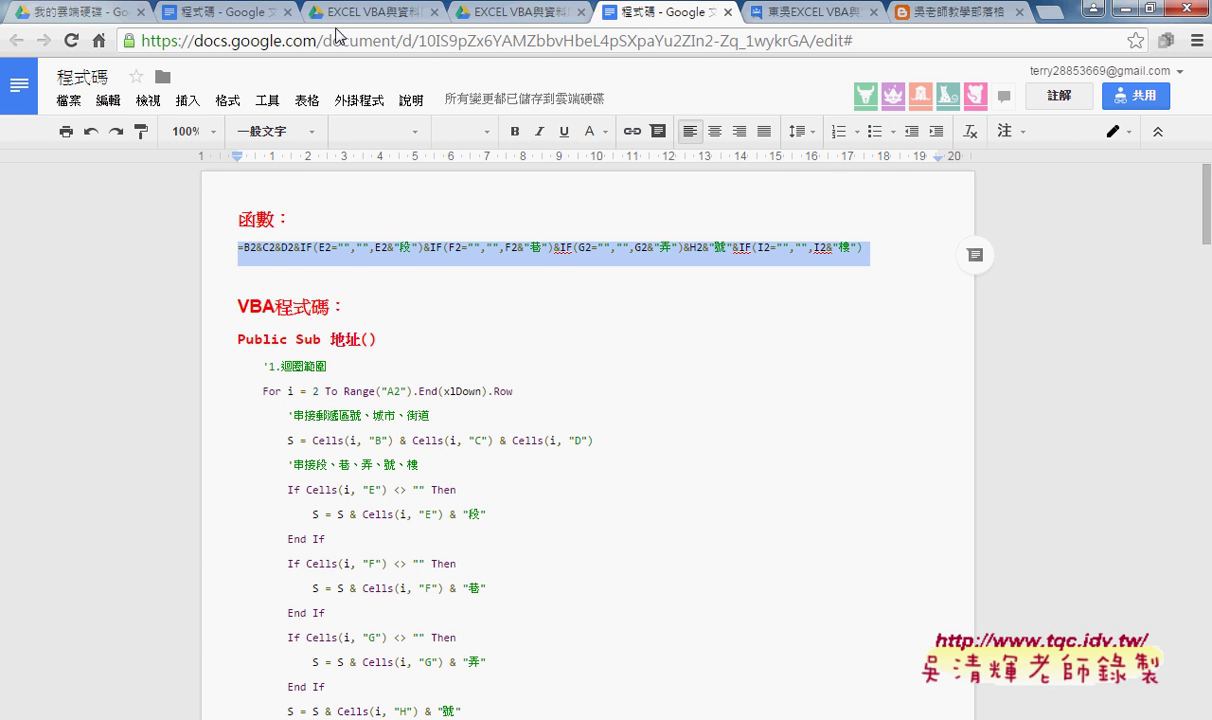
scroll(455, 378, "down", 1)
scroll(455, 378, "down", 2)
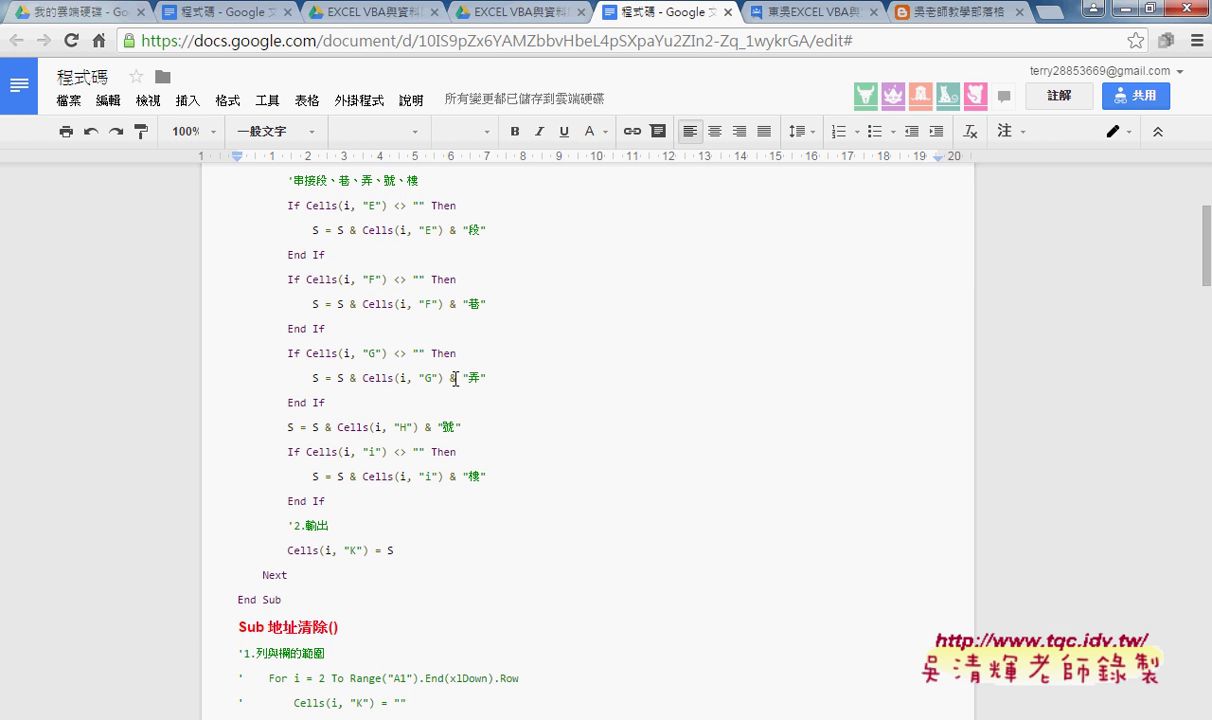
scroll(455, 378, "down", 1)
scroll(457, 376, "down", 1)
scroll(457, 374, "down", 1)
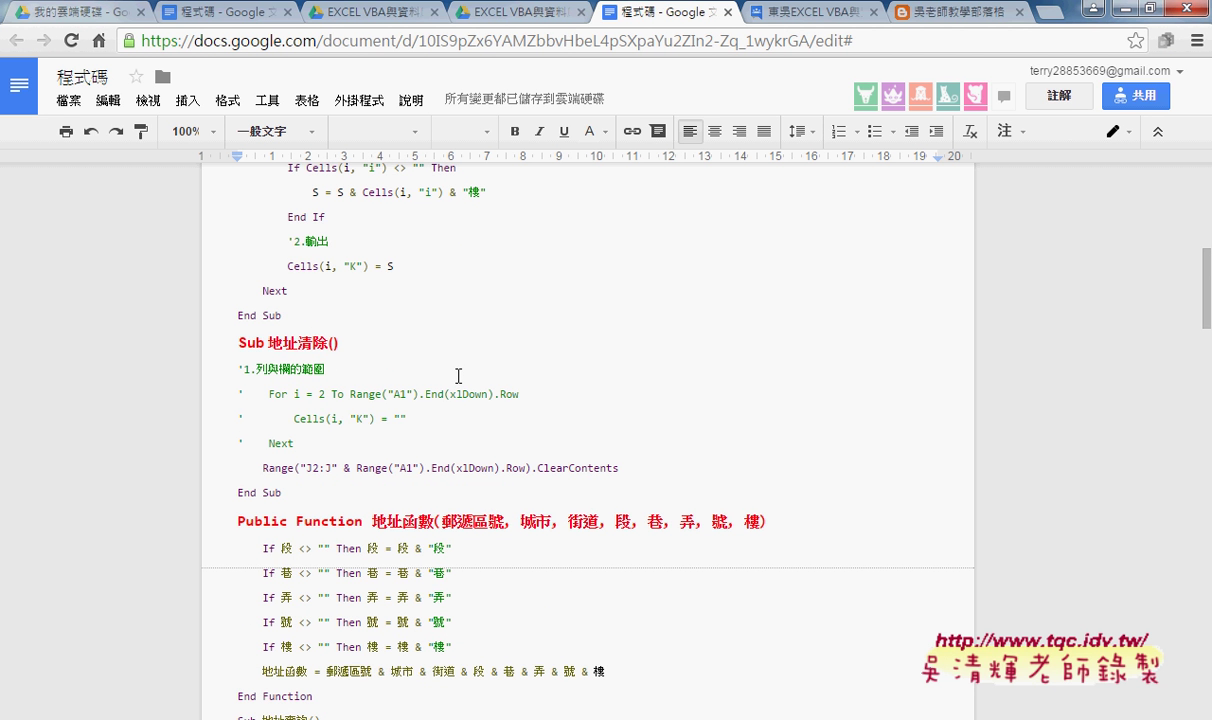